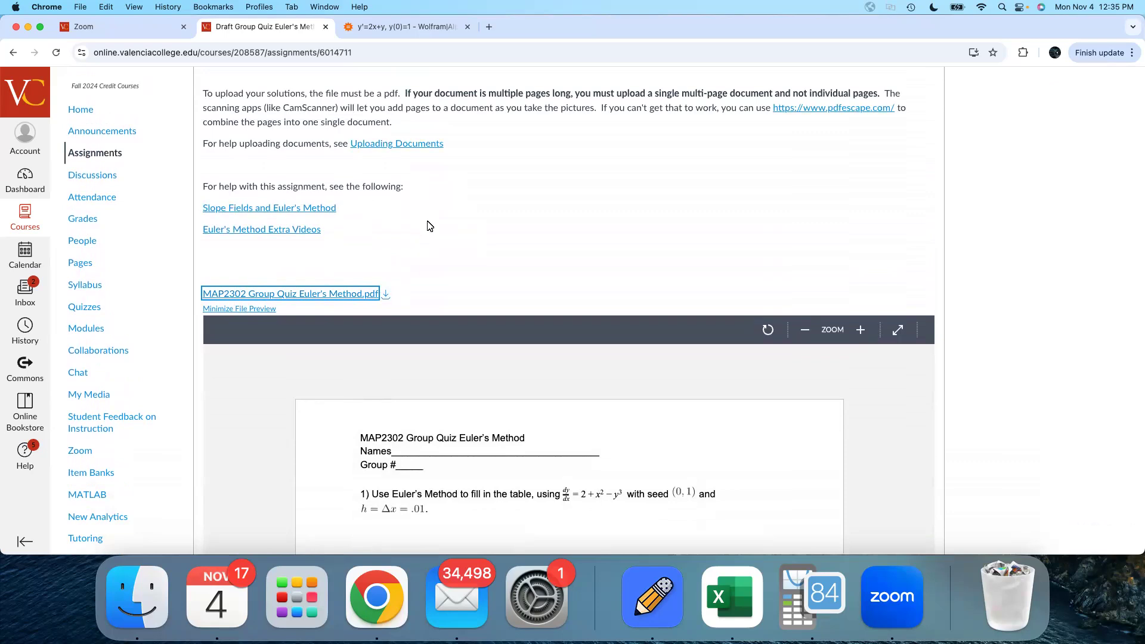
Step: Read the Euler's Method group quiz preview on the assignment page, covering the table problem and the Excel spreadsheet instructions
{"action": "scroll", "coordinate": [427, 225], "scroll_direction": "up", "scroll_amount": 2}
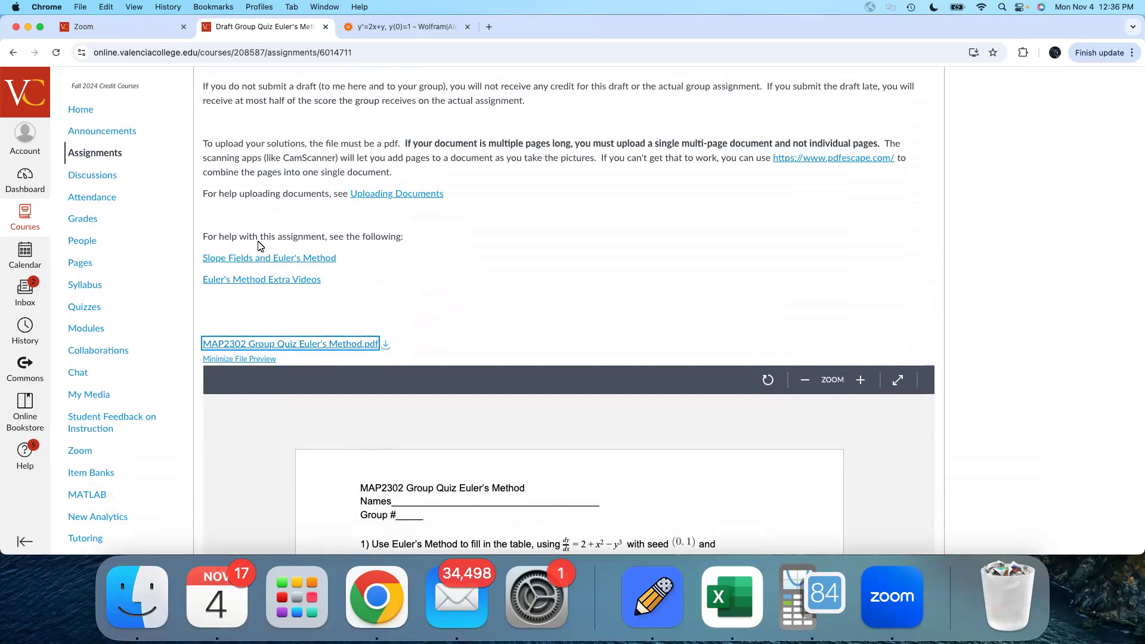
{"action": "scroll", "coordinate": [258, 245], "scroll_direction": "down", "scroll_amount": 5}
{"action": "scroll", "coordinate": [258, 242], "scroll_direction": "up", "scroll_amount": 6}
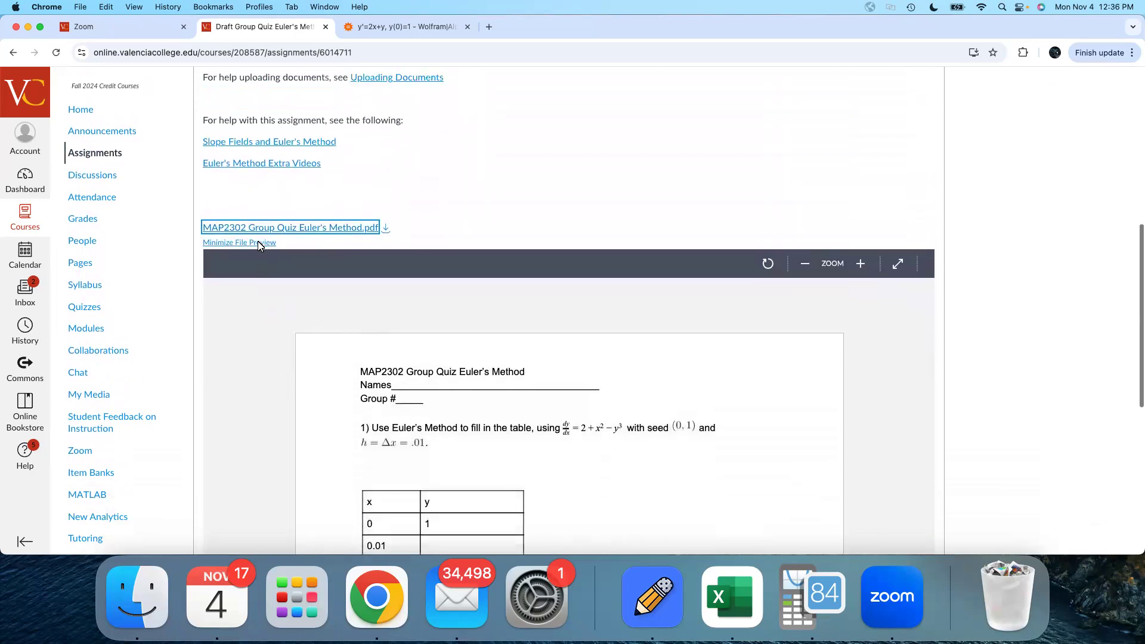
{"action": "scroll", "coordinate": [431, 350], "scroll_direction": "down", "scroll_amount": 7}
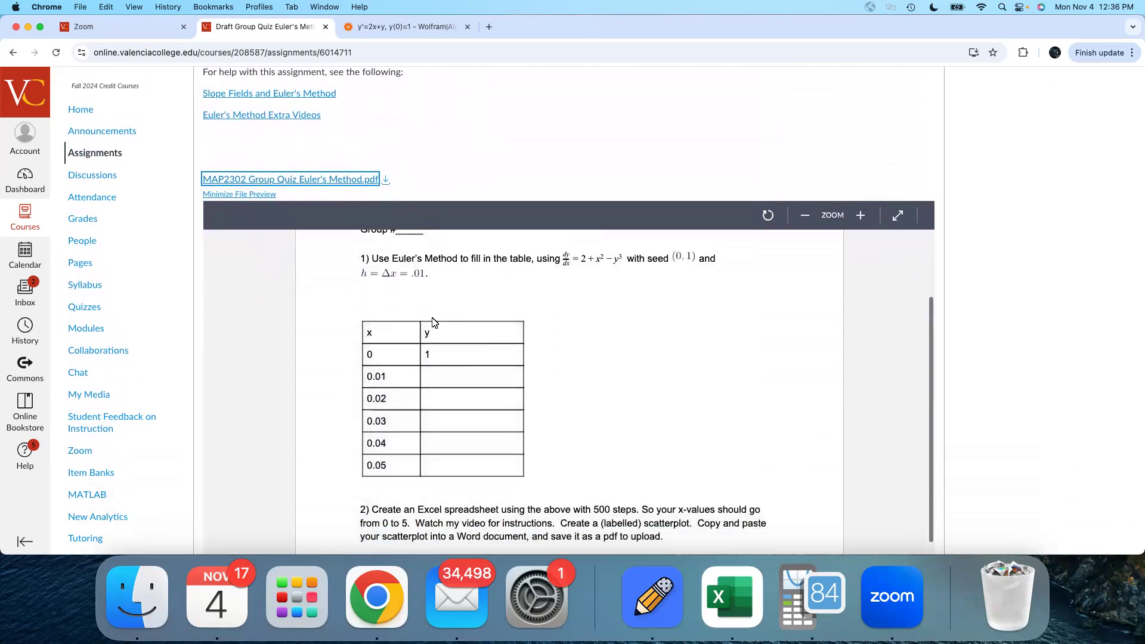
{"action": "scroll", "coordinate": [438, 298], "scroll_direction": "down", "scroll_amount": 1}
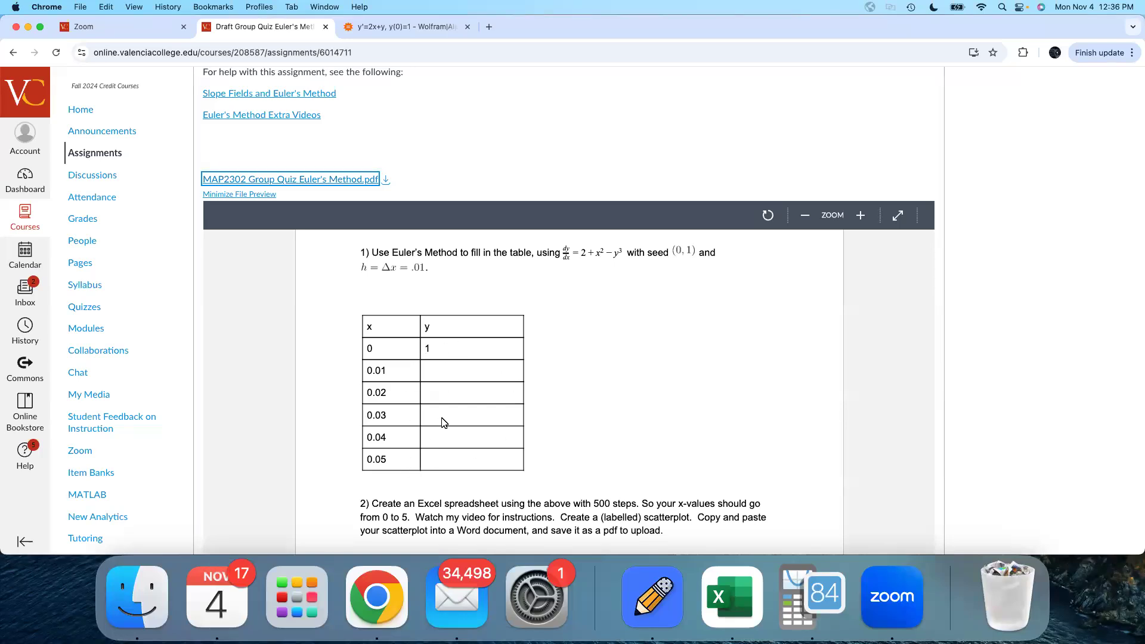
{"action": "scroll", "coordinate": [420, 403], "scroll_direction": "down", "scroll_amount": 1}
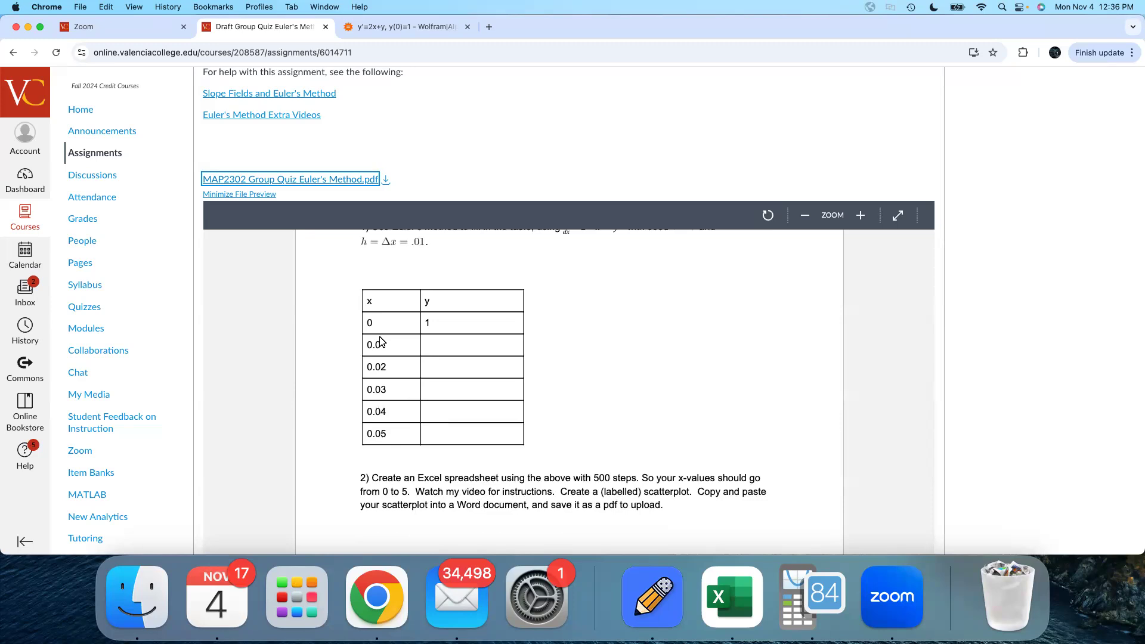
{"action": "scroll", "coordinate": [477, 457], "scroll_direction": "down", "scroll_amount": 4}
{"action": "scroll", "coordinate": [470, 450], "scroll_direction": "up", "scroll_amount": 3}
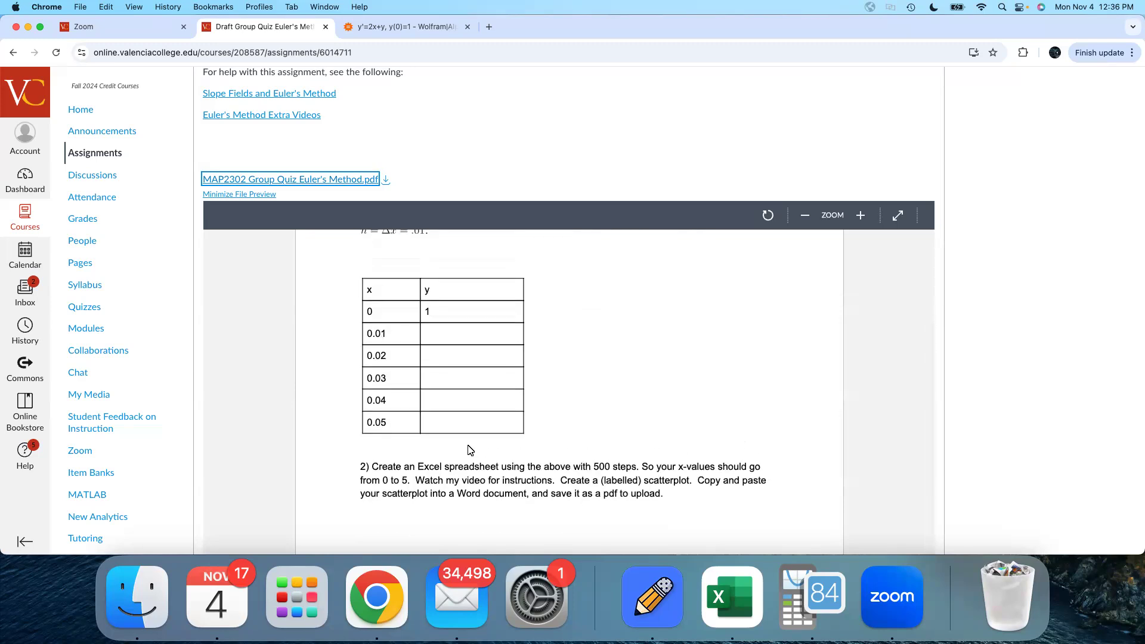
{"action": "scroll", "coordinate": [470, 451], "scroll_direction": "down", "scroll_amount": 1}
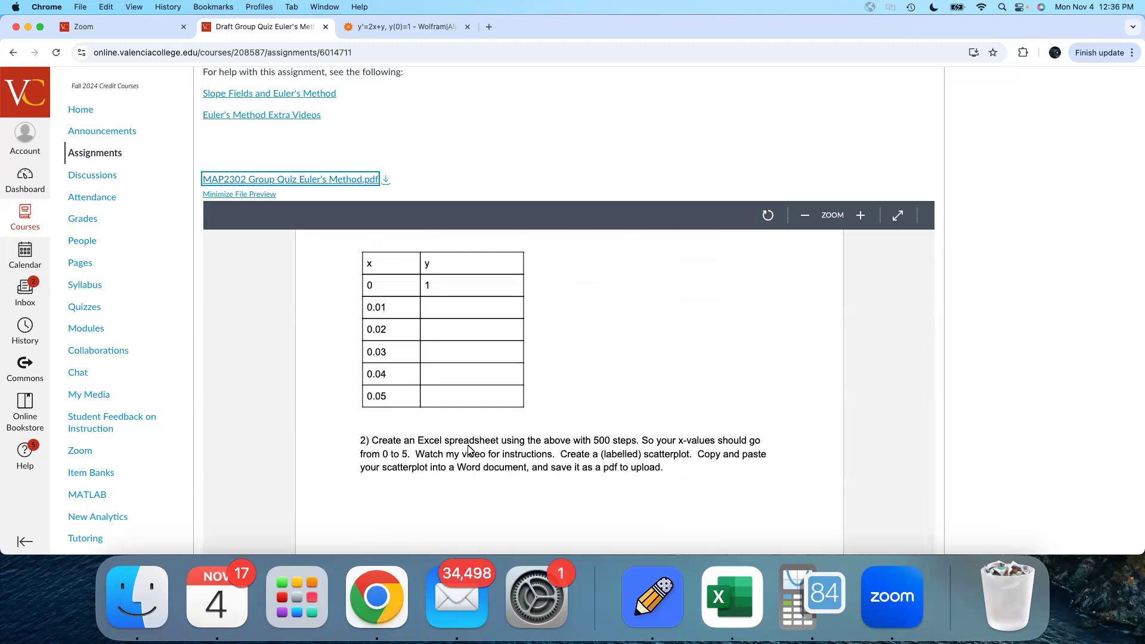
{"action": "scroll", "coordinate": [471, 450], "scroll_direction": "up", "scroll_amount": 1}
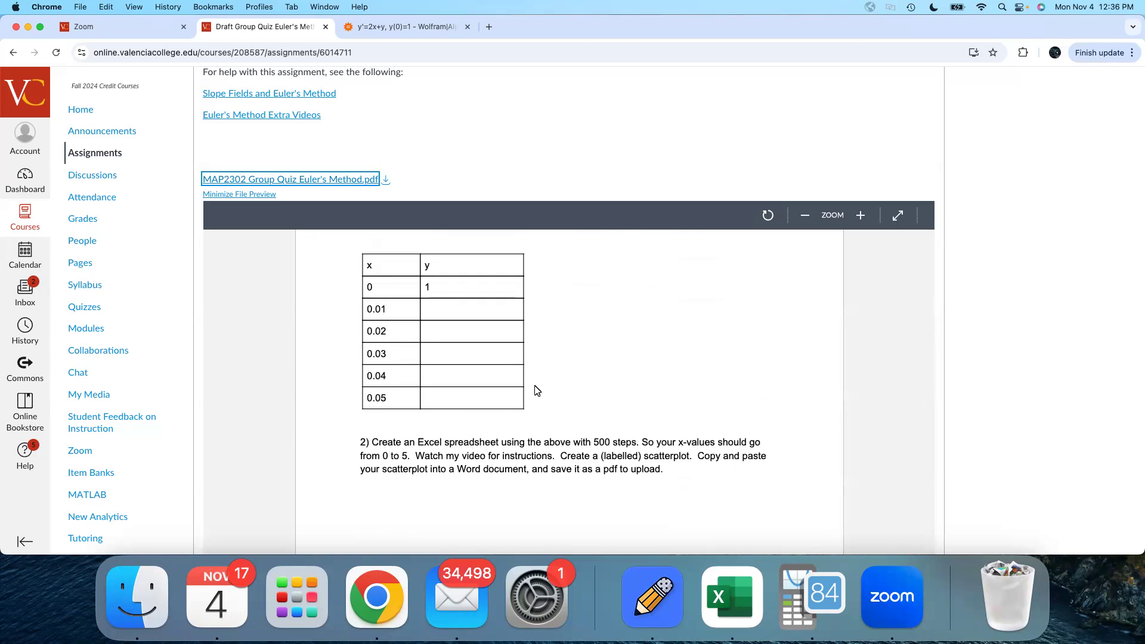
{"action": "scroll", "coordinate": [535, 388], "scroll_direction": "up", "scroll_amount": 5}
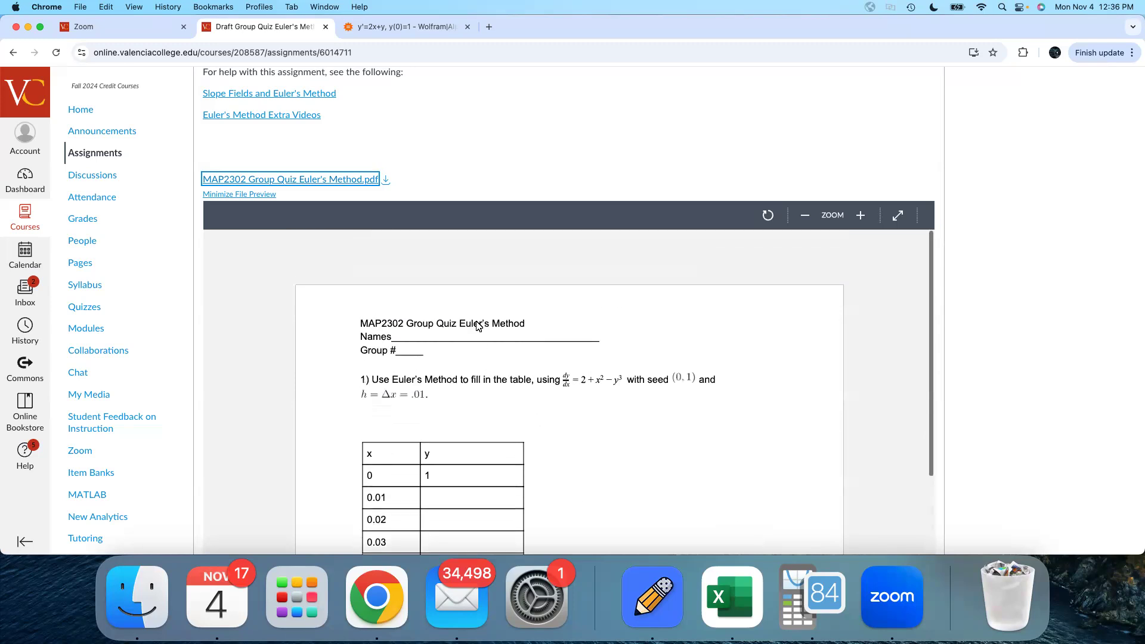
{"action": "scroll", "coordinate": [596, 334], "scroll_direction": "down", "scroll_amount": 4}
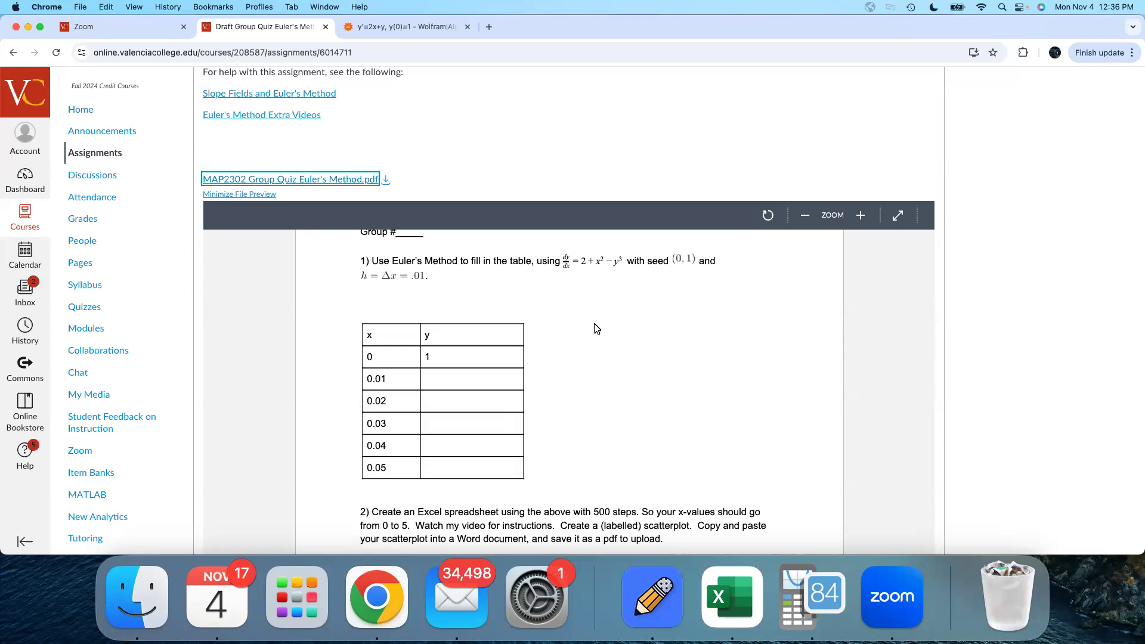
{"action": "scroll", "coordinate": [552, 385], "scroll_direction": "down", "scroll_amount": 2}
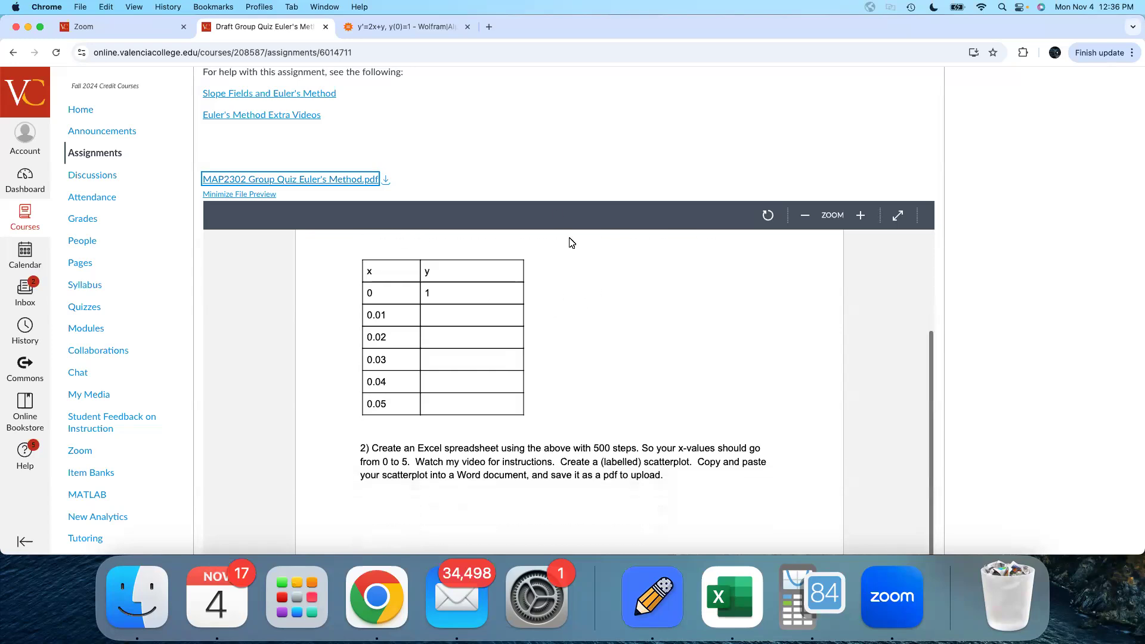
{"action": "scroll", "coordinate": [514, 295], "scroll_direction": "down", "scroll_amount": 1}
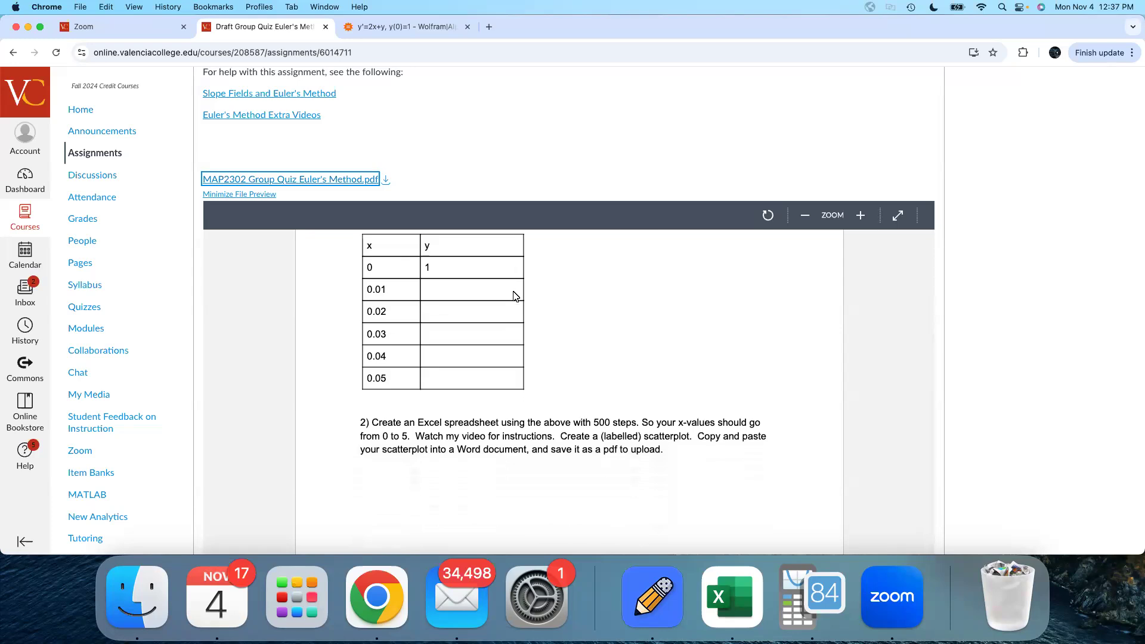
{"action": "scroll", "coordinate": [514, 295], "scroll_direction": "down", "scroll_amount": 1}
{"action": "scroll", "coordinate": [486, 287], "scroll_direction": "up", "scroll_amount": 2}
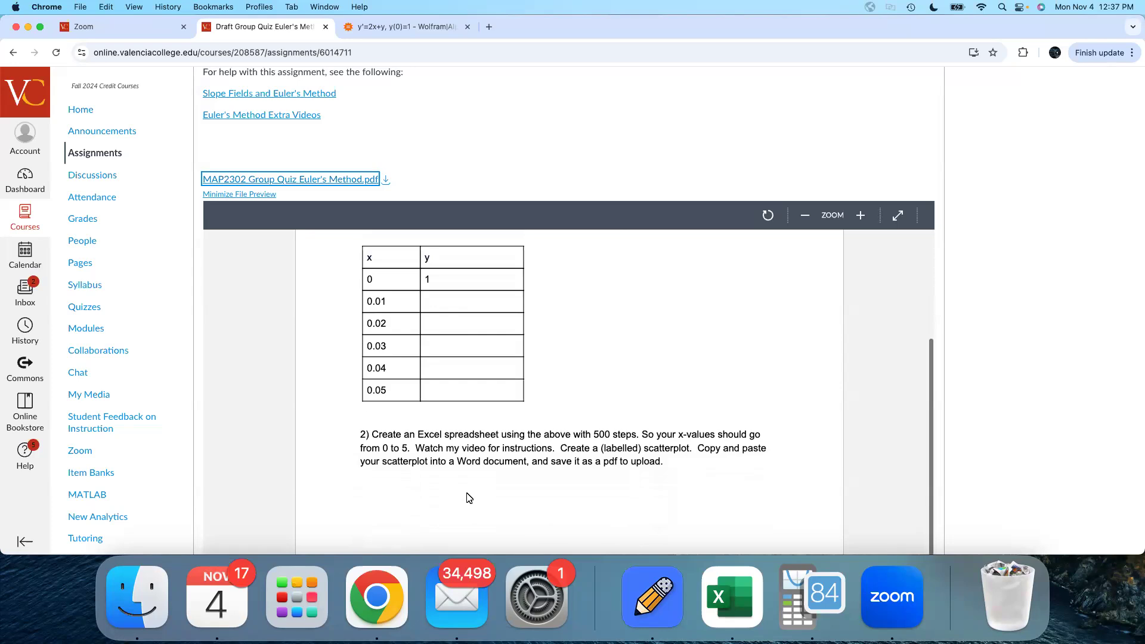
{"action": "scroll", "coordinate": [468, 498], "scroll_direction": "down", "scroll_amount": 2}
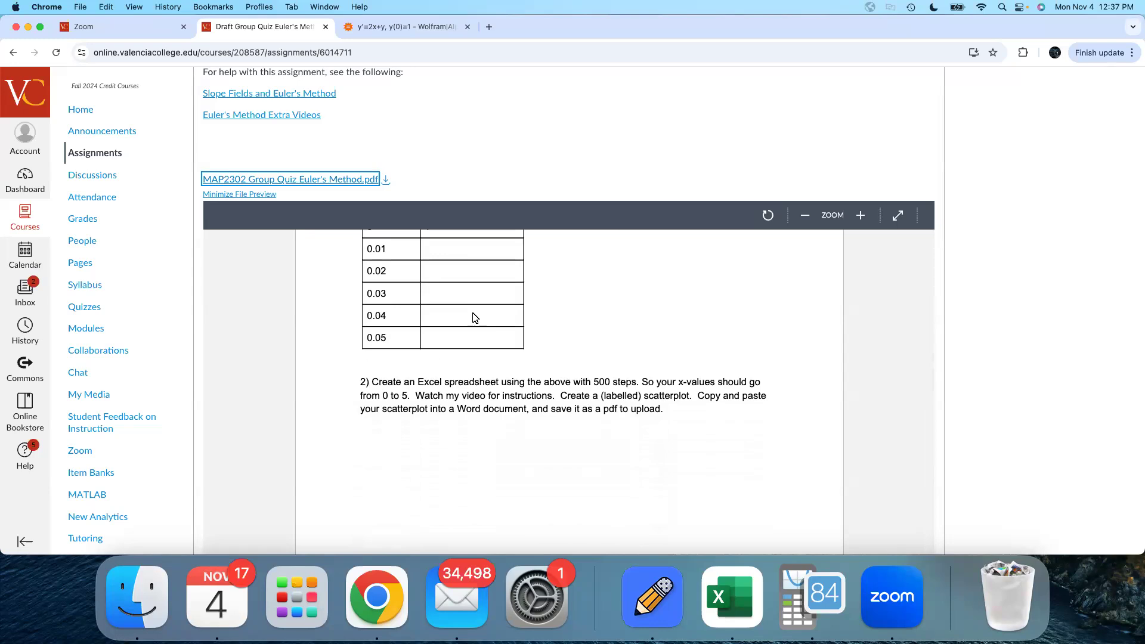
{"action": "scroll", "coordinate": [476, 317], "scroll_direction": "up", "scroll_amount": 3}
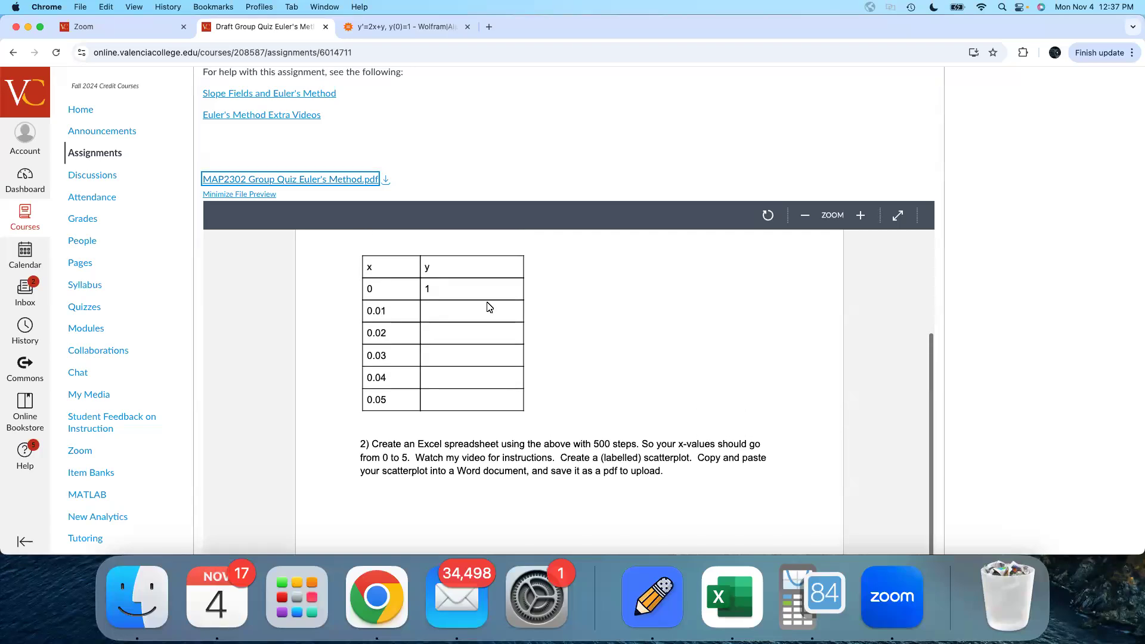
{"action": "scroll", "coordinate": [533, 392], "scroll_direction": "down", "scroll_amount": 2}
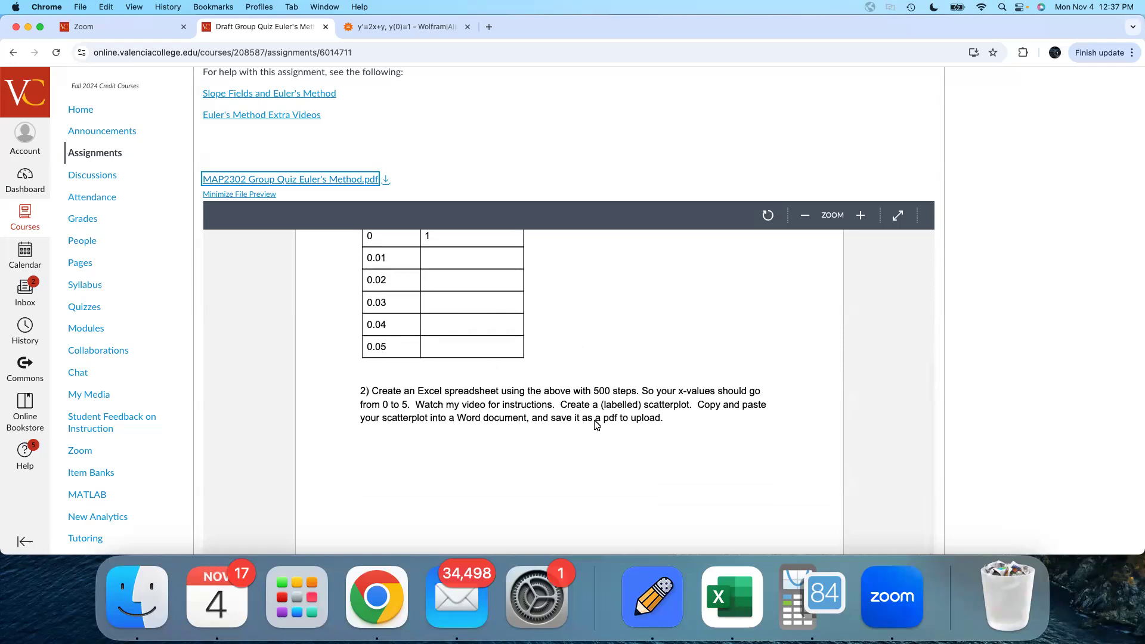
{"action": "scroll", "coordinate": [595, 424], "scroll_direction": "up", "scroll_amount": 2}
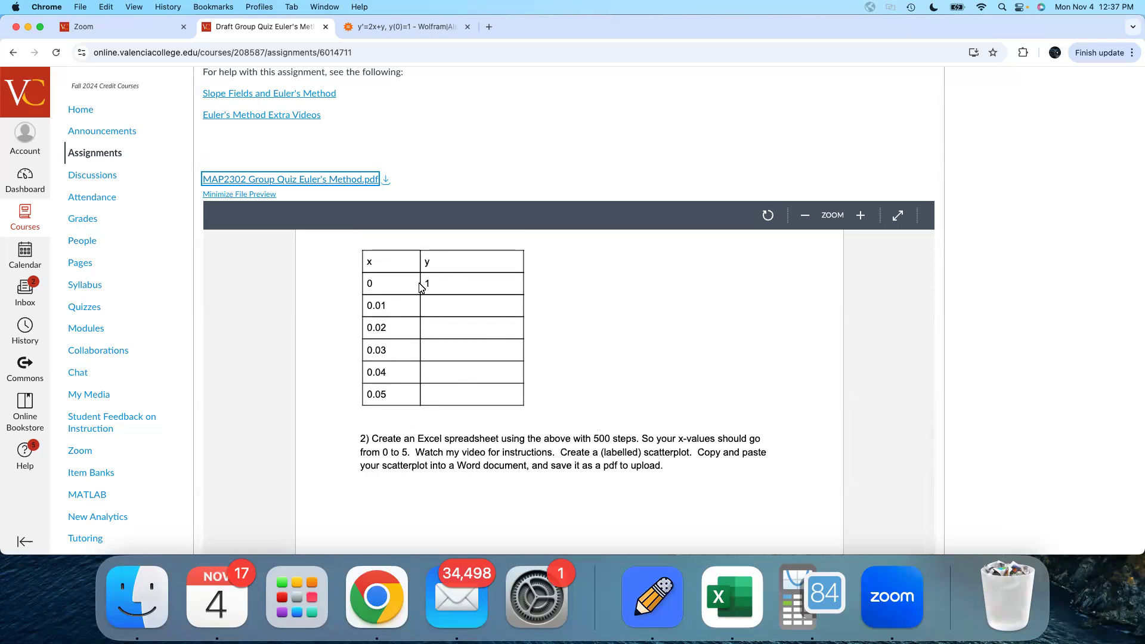
{"action": "scroll", "coordinate": [421, 351], "scroll_direction": "down", "scroll_amount": 2}
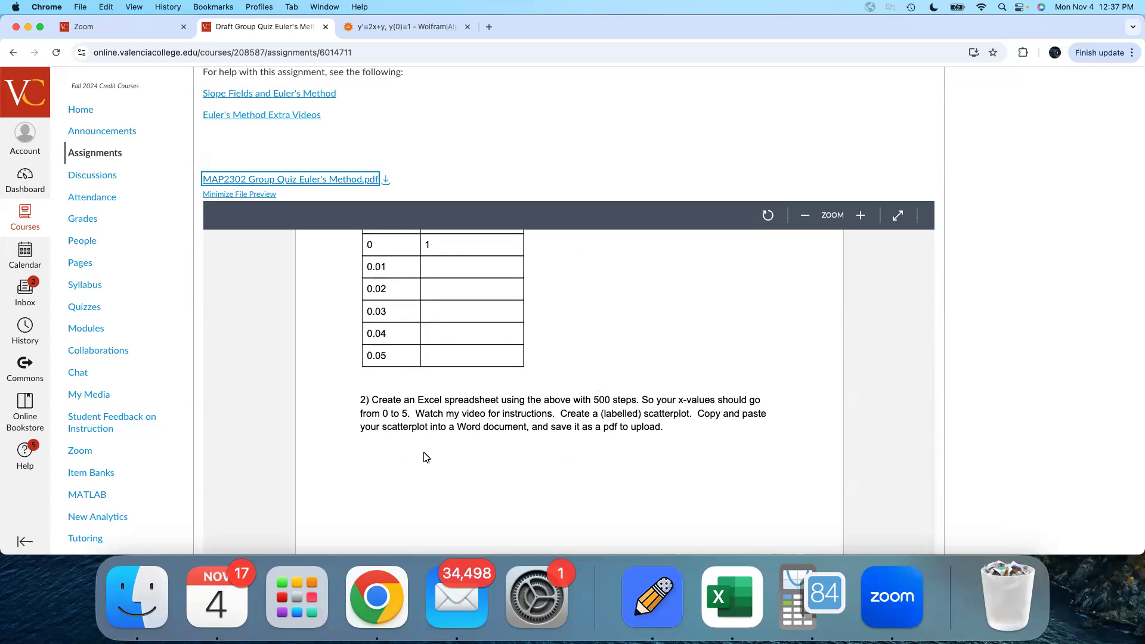
{"action": "scroll", "coordinate": [442, 417], "scroll_direction": "down", "scroll_amount": 5}
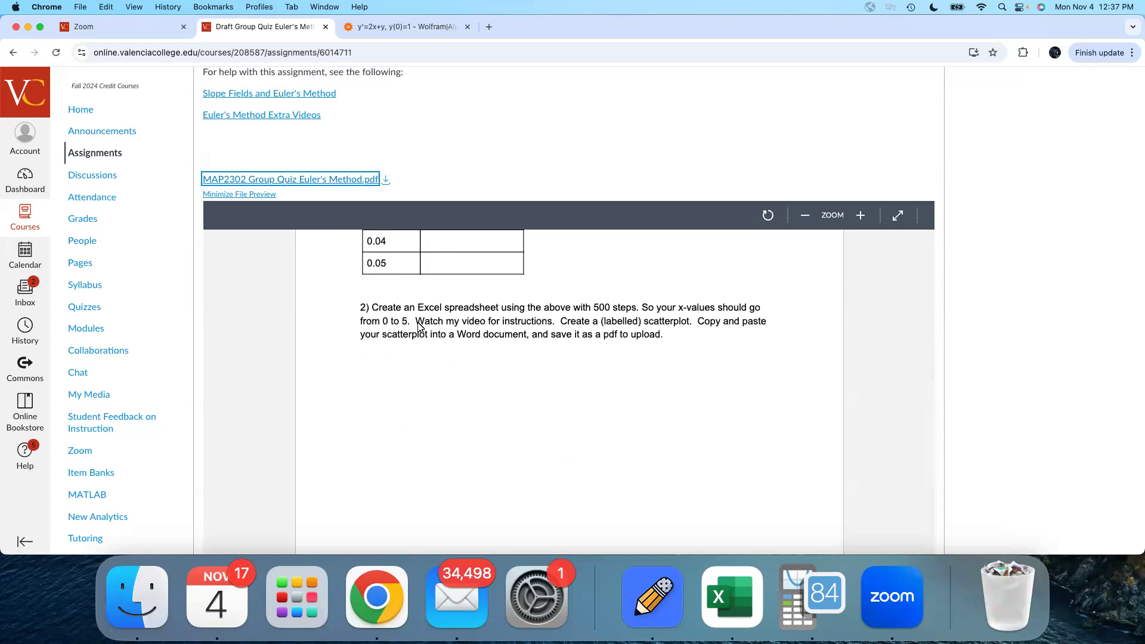
{"action": "scroll", "coordinate": [425, 356], "scroll_direction": "up", "scroll_amount": 15}
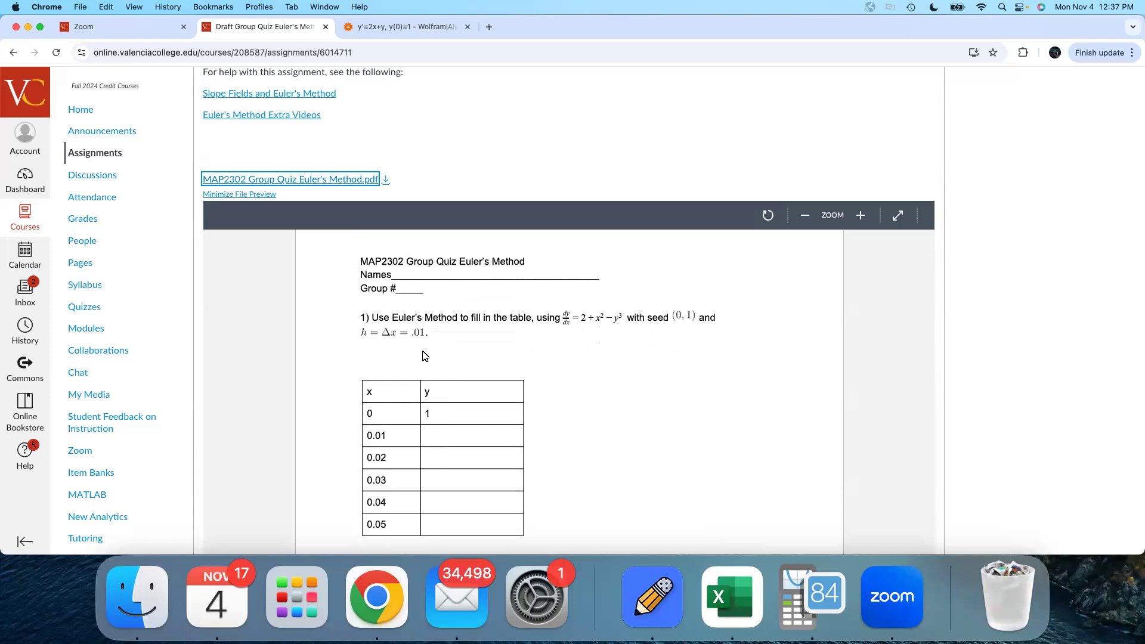
Step: Switch to Notability and move and enlarge the Oct 30, 2024 note's window to fill most of the screen
{"action": "left_click", "coordinate": [652, 597]}
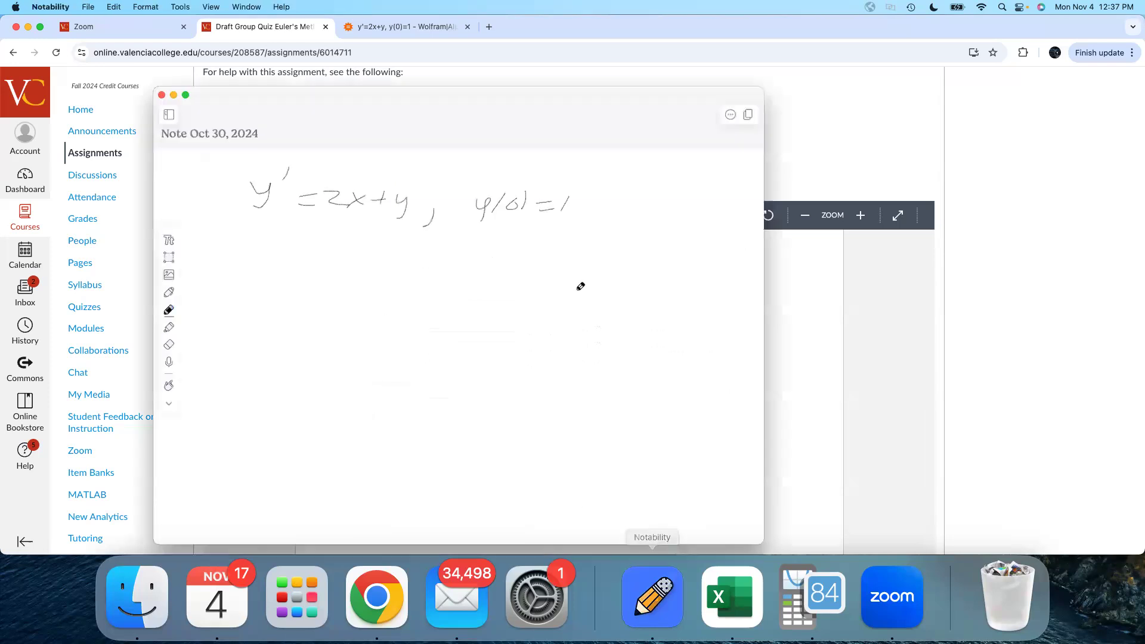
{"action": "left_click", "coordinate": [169, 114]}
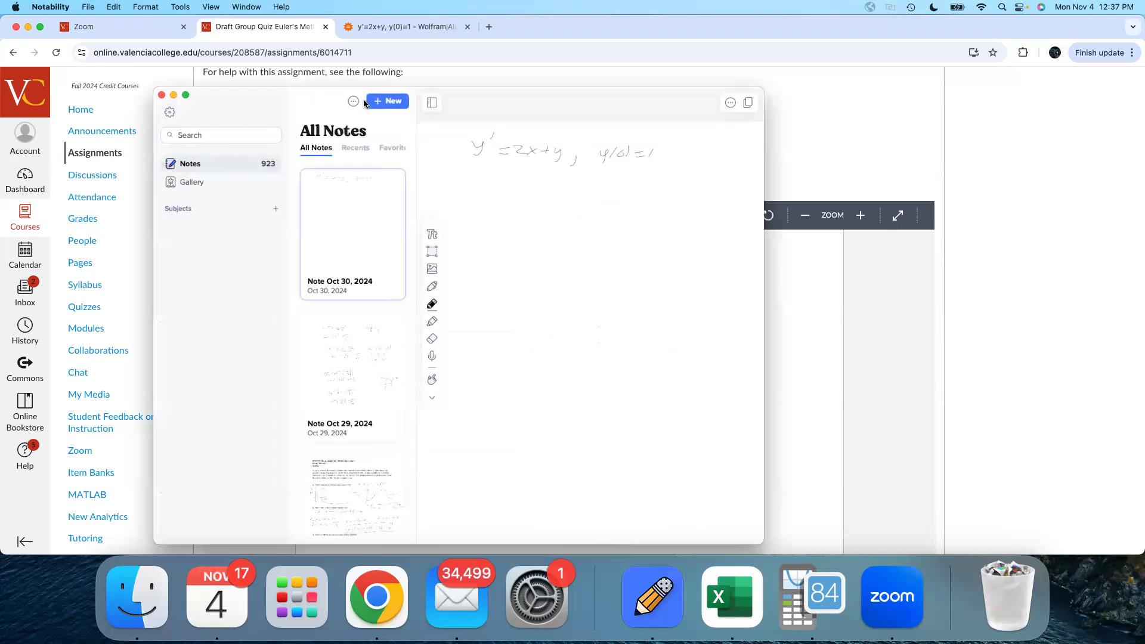
{"action": "left_click", "coordinate": [434, 105]}
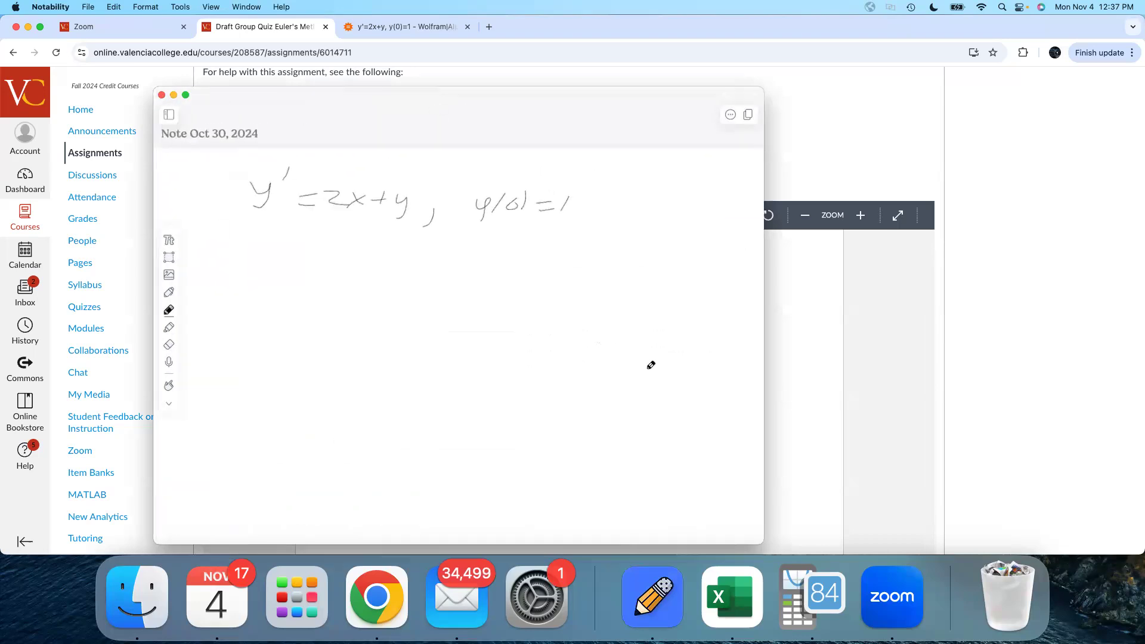
{"action": "left_click_drag", "start_coordinate": [761, 541], "coordinate": [1067, 551]}
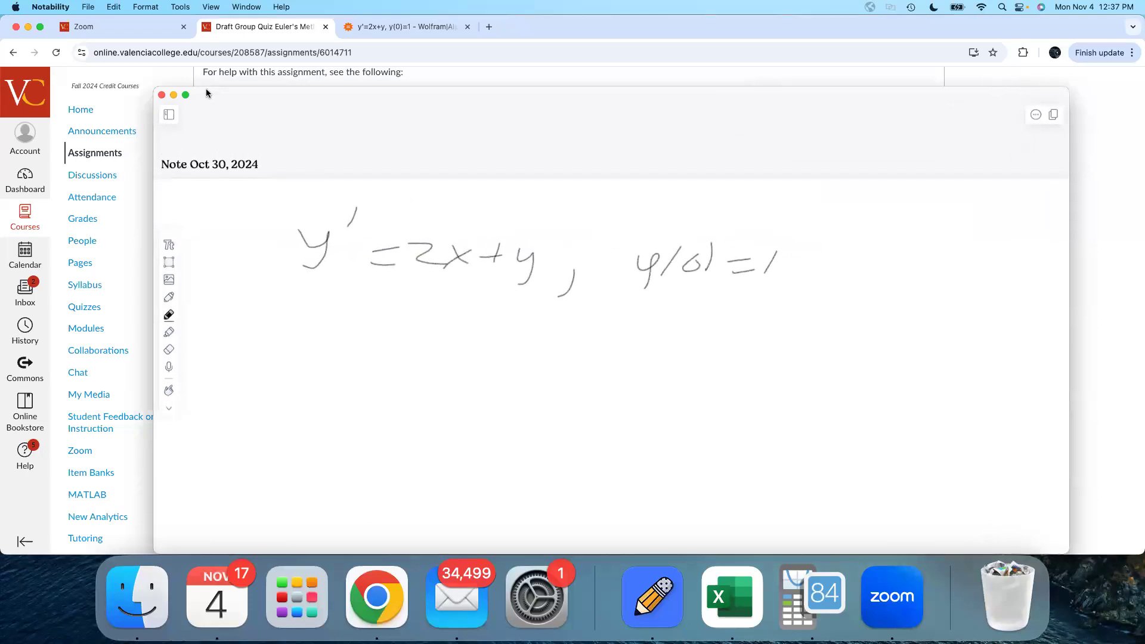
{"action": "left_click_drag", "start_coordinate": [206, 93], "coordinate": [55, 16]}
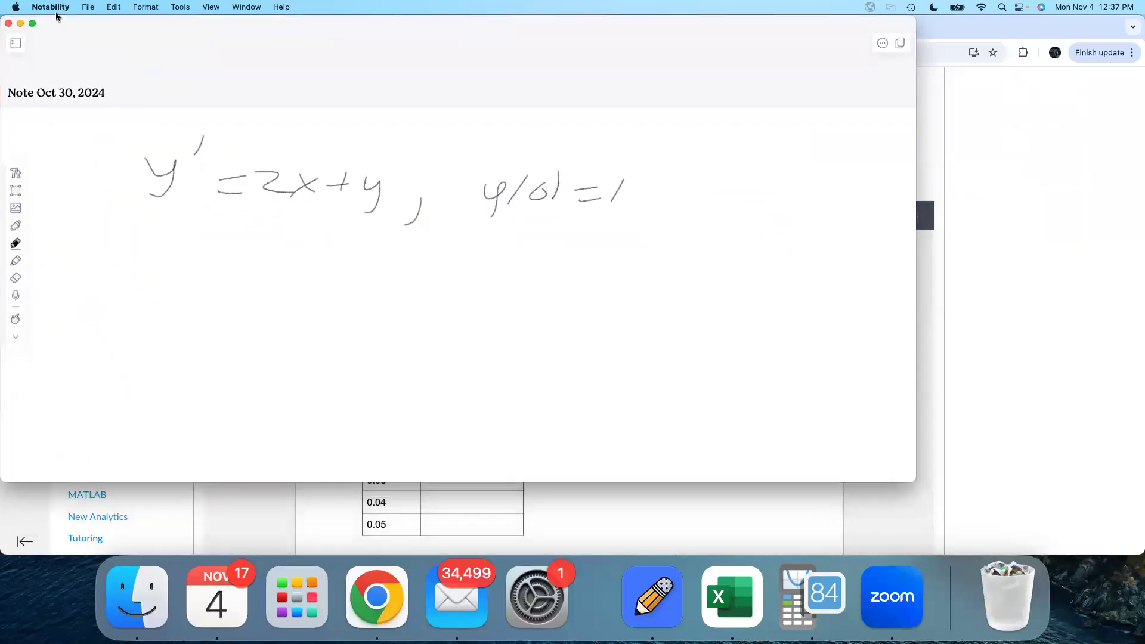
{"action": "left_click_drag", "start_coordinate": [914, 478], "coordinate": [1081, 553]}
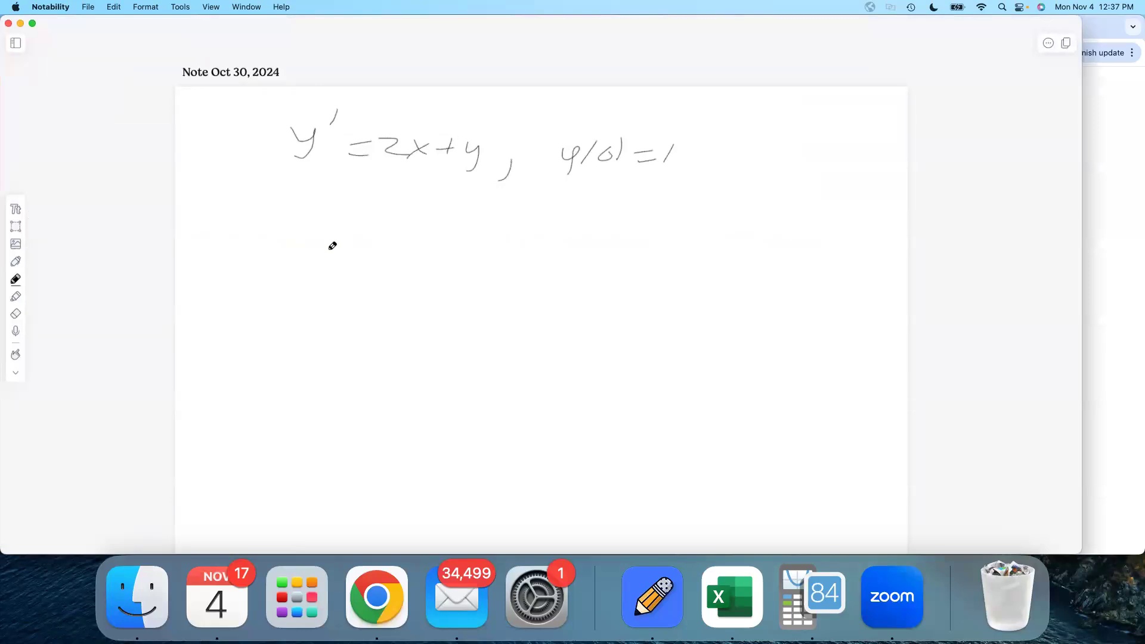
Step: Handwrite an x–y table below the equation with first row 0 and 1, and note Δx = .01 beside it
{"action": "left_click_drag", "start_coordinate": [323, 217], "coordinate": [294, 363]}
{"action": "mouse_move", "coordinate": [380, 241]}
{"action": "left_mouse_down"}
{"action": "mouse_move", "coordinate": [250, 238]}
{"action": "mouse_move", "coordinate": [293, 227]}
{"action": "left_mouse_up"}
{"action": "mouse_move", "coordinate": [279, 217]}
{"action": "left_mouse_down"}
{"action": "mouse_move", "coordinate": [278, 236]}
{"action": "mouse_move", "coordinate": [351, 217]}
{"action": "mouse_move", "coordinate": [348, 237]}
{"action": "left_mouse_up"}
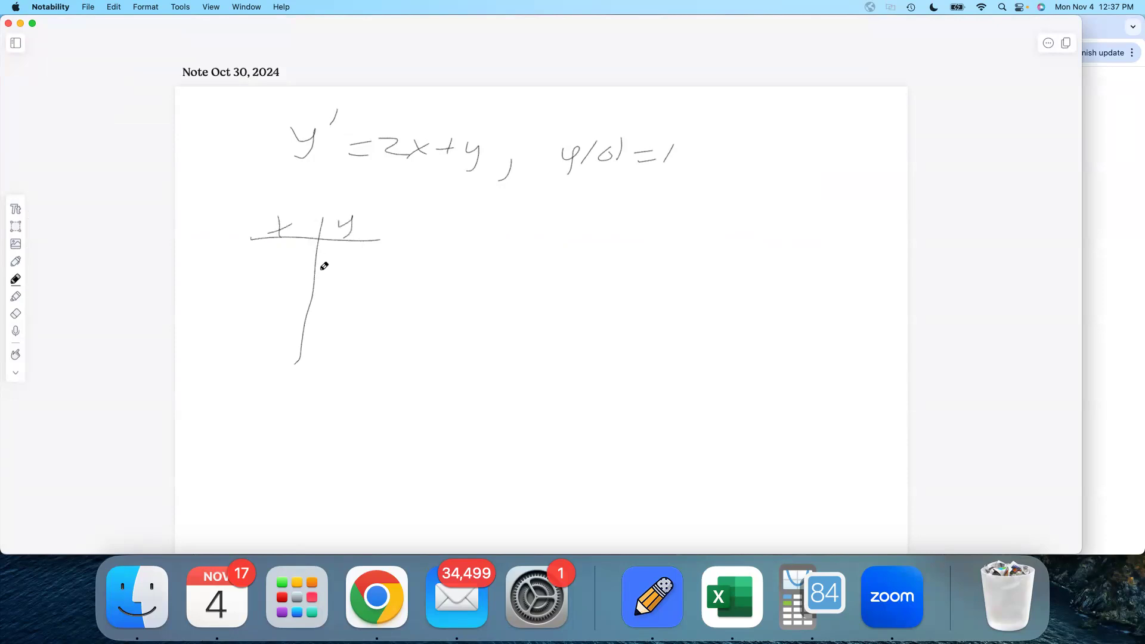
{"action": "mouse_move", "coordinate": [591, 209]}
{"action": "left_mouse_down"}
{"action": "mouse_move", "coordinate": [583, 227]}
{"action": "mouse_move", "coordinate": [592, 215]}
{"action": "mouse_move", "coordinate": [624, 222]}
{"action": "left_mouse_up"}
{"action": "mouse_move", "coordinate": [612, 214]}
{"action": "left_mouse_down"}
{"action": "mouse_move", "coordinate": [614, 234]}
{"action": "mouse_move", "coordinate": [664, 220]}
{"action": "left_mouse_up"}
{"action": "left_click_drag", "start_coordinate": [643, 232], "coordinate": [718, 224]}
{"action": "left_click", "coordinate": [677, 232]}
{"action": "mouse_move", "coordinate": [388, 269]}
{"action": "left_mouse_down"}
{"action": "mouse_move", "coordinate": [240, 278]}
{"action": "mouse_move", "coordinate": [287, 254]}
{"action": "mouse_move", "coordinate": [340, 265]}
{"action": "left_mouse_up"}
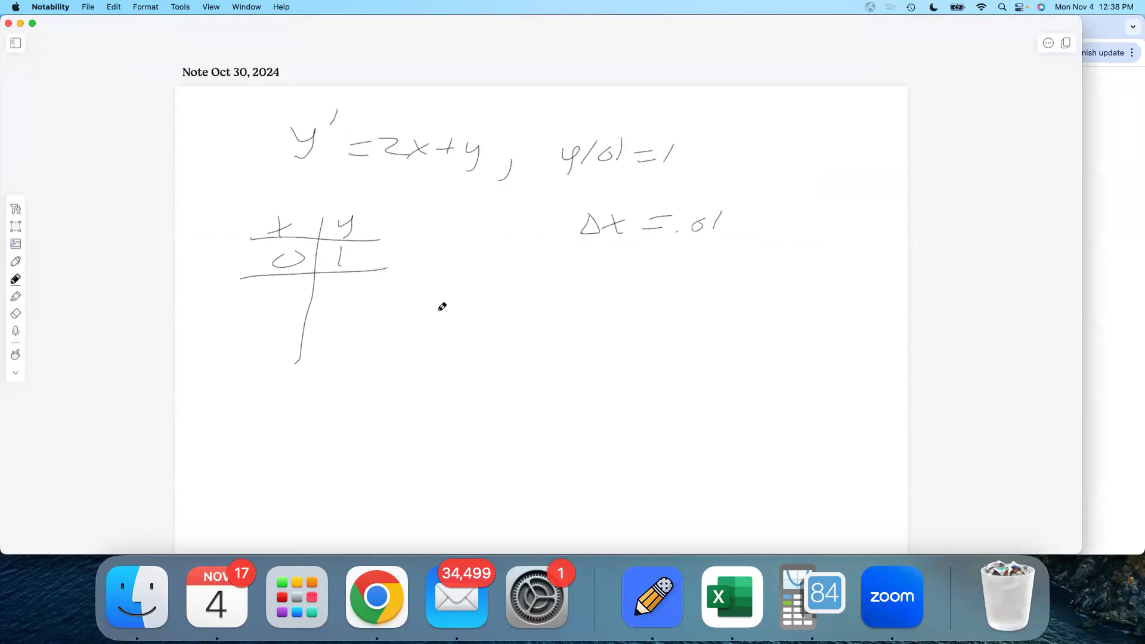
Step: Handwrite the Euler's Method formula yₙ₊₁ ≈ yₙ + y′ₙ Δx beside the table
{"action": "mouse_move", "coordinate": [434, 296]}
{"action": "left_mouse_down"}
{"action": "mouse_move", "coordinate": [437, 322]}
{"action": "mouse_move", "coordinate": [471, 323]}
{"action": "left_mouse_up"}
{"action": "left_click_drag", "start_coordinate": [480, 316], "coordinate": [477, 330]}
{"action": "mouse_move", "coordinate": [488, 303]}
{"action": "left_mouse_down"}
{"action": "mouse_move", "coordinate": [524, 305]}
{"action": "mouse_move", "coordinate": [518, 321]}
{"action": "mouse_move", "coordinate": [534, 326]}
{"action": "mouse_move", "coordinate": [567, 306]}
{"action": "mouse_move", "coordinate": [599, 308]}
{"action": "mouse_move", "coordinate": [593, 323]}
{"action": "left_mouse_up"}
{"action": "left_click_drag", "start_coordinate": [615, 284], "coordinate": [610, 332]}
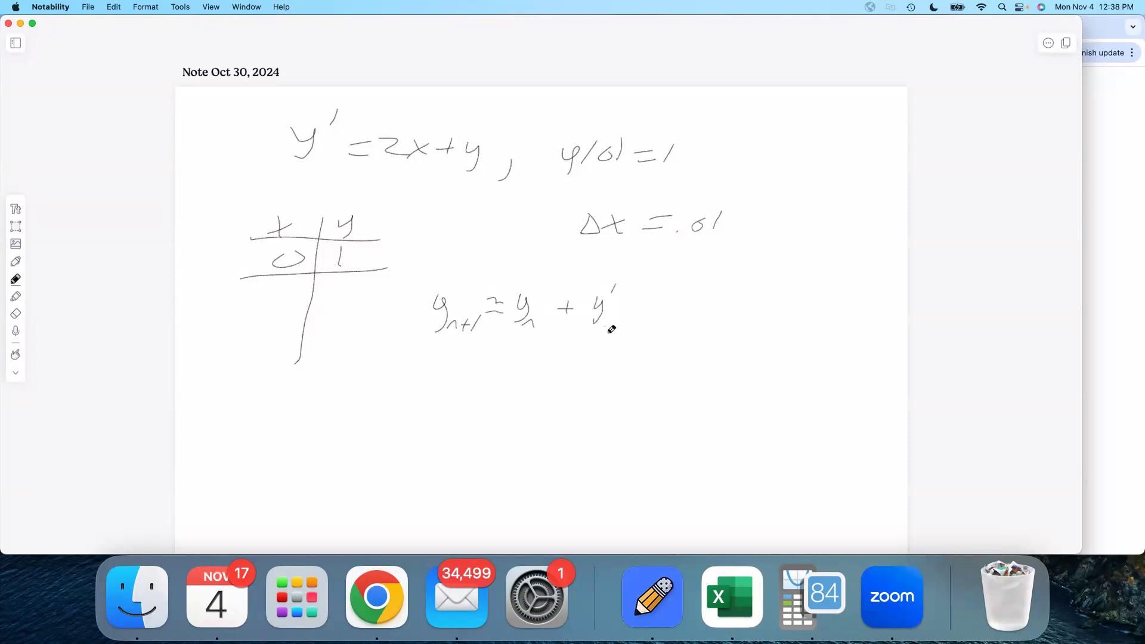
{"action": "mouse_move", "coordinate": [643, 295]}
{"action": "left_mouse_down"}
{"action": "mouse_move", "coordinate": [633, 312]}
{"action": "mouse_move", "coordinate": [667, 318]}
{"action": "left_mouse_up"}
{"action": "left_click_drag", "start_coordinate": [668, 303], "coordinate": [655, 319]}
Step: Rule off a second row in the x–y table and write .01 as its x value
{"action": "left_click_drag", "start_coordinate": [388, 309], "coordinate": [230, 316]}
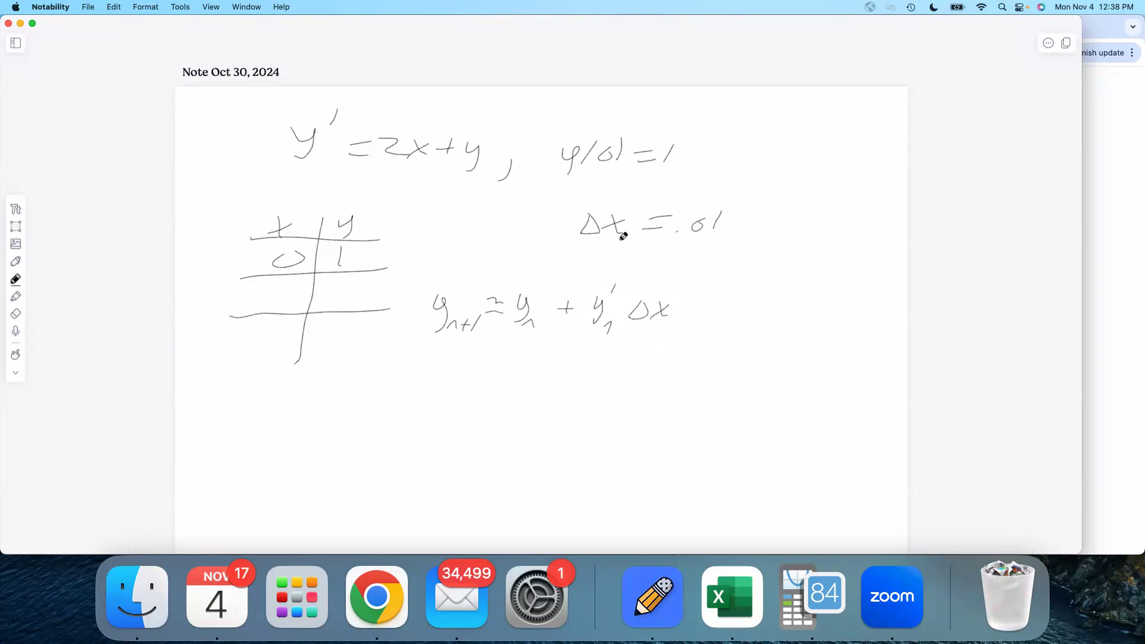
{"action": "left_click", "coordinate": [248, 305]}
{"action": "left_click_drag", "start_coordinate": [276, 292], "coordinate": [285, 303]}
Step: Handwrite y(.01) ≈ y(0) + y′(0, 1) Δx below the table, labelling the two arguments x and y
{"action": "mouse_move", "coordinate": [320, 388]}
{"action": "left_mouse_down"}
{"action": "mouse_move", "coordinate": [324, 419]}
{"action": "mouse_move", "coordinate": [364, 387]}
{"action": "mouse_move", "coordinate": [426, 398]}
{"action": "left_mouse_up"}
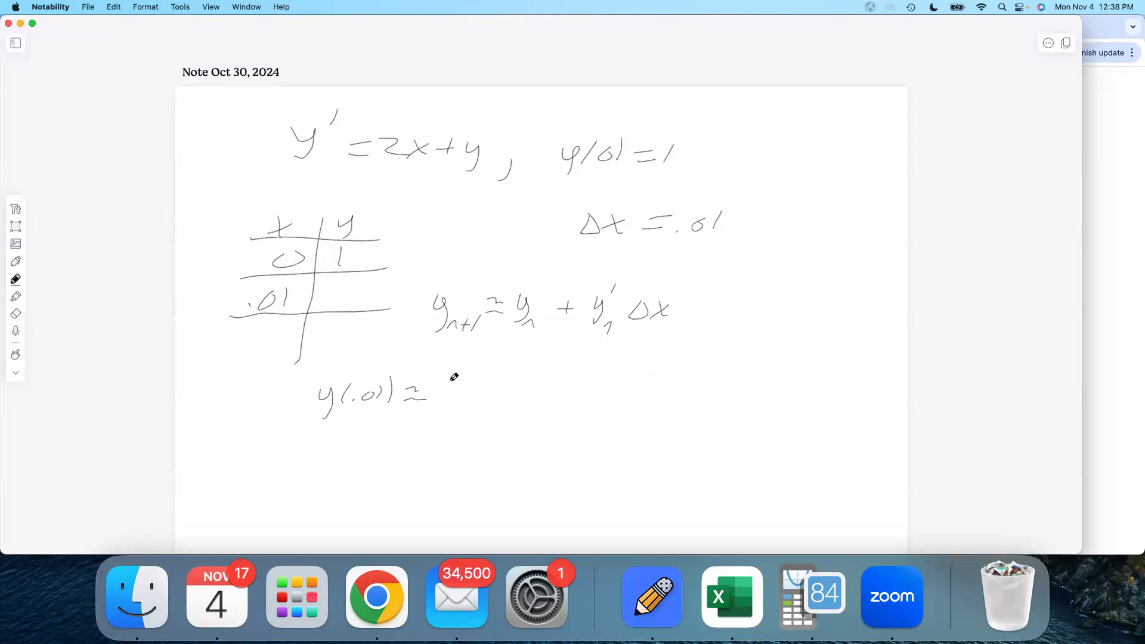
{"action": "mouse_move", "coordinate": [450, 380]}
{"action": "left_mouse_down"}
{"action": "mouse_move", "coordinate": [456, 405]}
{"action": "mouse_move", "coordinate": [482, 385]}
{"action": "left_mouse_up"}
{"action": "left_click_drag", "start_coordinate": [493, 374], "coordinate": [495, 395]}
{"action": "left_click_drag", "start_coordinate": [512, 393], "coordinate": [530, 391]}
{"action": "mouse_move", "coordinate": [521, 385]}
{"action": "left_mouse_down"}
{"action": "mouse_move", "coordinate": [519, 401]}
{"action": "mouse_move", "coordinate": [539, 406]}
{"action": "left_mouse_up"}
{"action": "left_click_drag", "start_coordinate": [567, 366], "coordinate": [573, 396]}
{"action": "left_click_drag", "start_coordinate": [638, 381], "coordinate": [641, 408]}
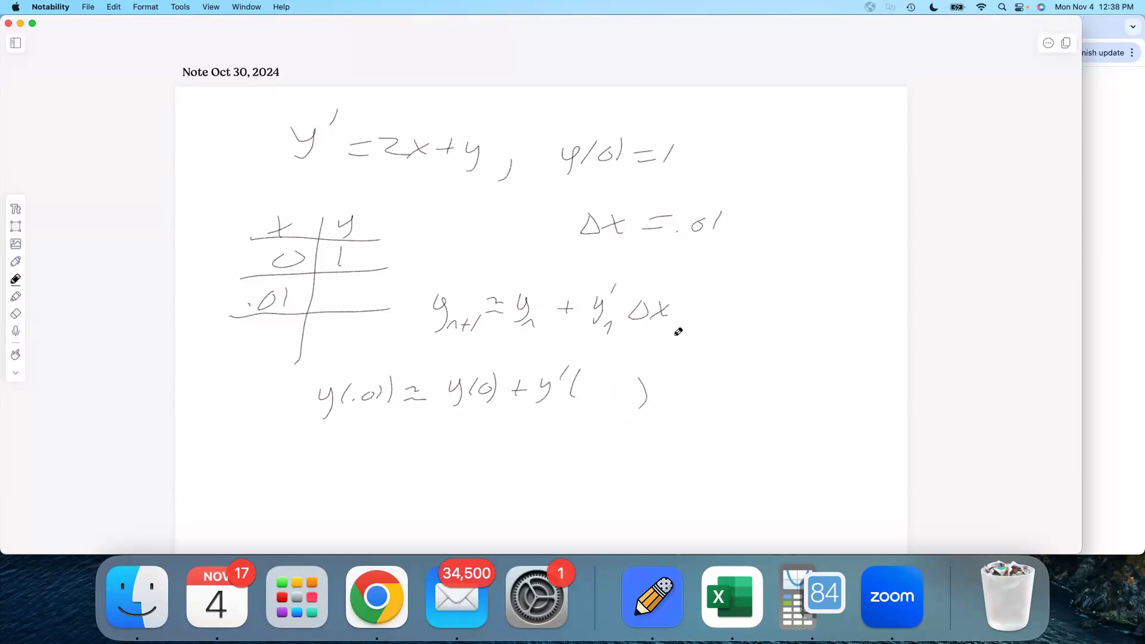
{"action": "mouse_move", "coordinate": [607, 398]}
{"action": "left_mouse_down"}
{"action": "mouse_move", "coordinate": [597, 412]}
{"action": "mouse_move", "coordinate": [592, 384]}
{"action": "mouse_move", "coordinate": [619, 395]}
{"action": "mouse_move", "coordinate": [579, 417]}
{"action": "mouse_move", "coordinate": [611, 425]}
{"action": "left_mouse_up"}
{"action": "mouse_move", "coordinate": [673, 382]}
{"action": "left_mouse_down"}
{"action": "mouse_move", "coordinate": [686, 392]}
{"action": "mouse_move", "coordinate": [672, 384]}
{"action": "left_mouse_up"}
{"action": "left_click_drag", "start_coordinate": [698, 388], "coordinate": [714, 398]}
{"action": "left_click_drag", "start_coordinate": [712, 385], "coordinate": [701, 399]}
Step: Write the substituted expression = 1 + (2(0) + 1) · .01 on the line beneath the approximation
{"action": "left_click_drag", "start_coordinate": [403, 453], "coordinate": [417, 452]}
{"action": "left_click_drag", "start_coordinate": [400, 469], "coordinate": [496, 465]}
{"action": "left_click_drag", "start_coordinate": [488, 456], "coordinate": [486, 474]}
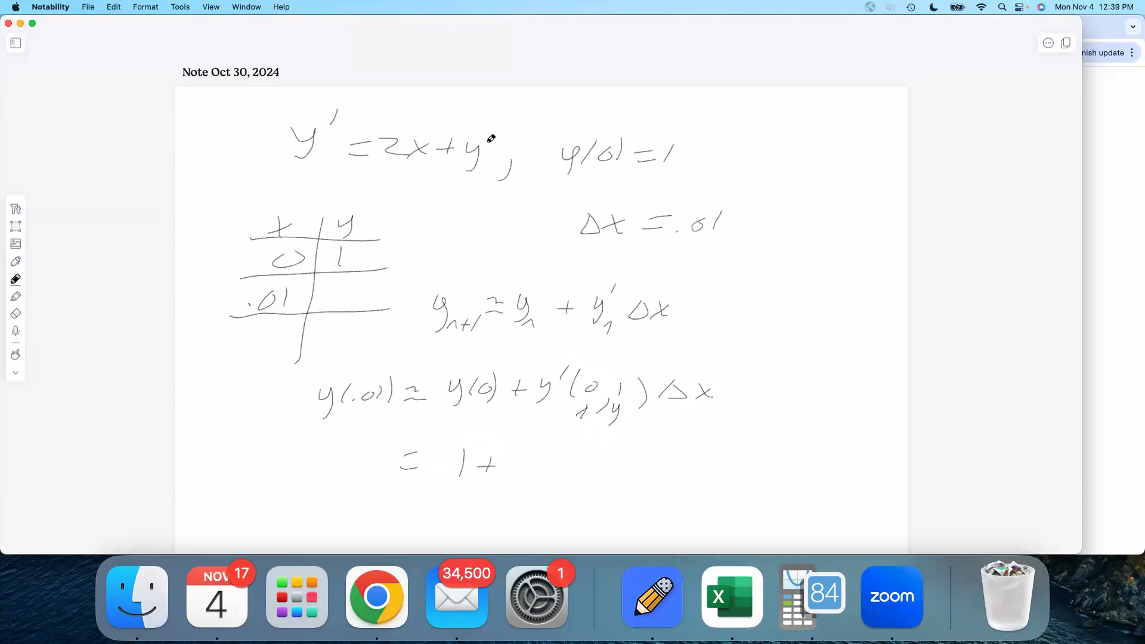
{"action": "left_click_drag", "start_coordinate": [526, 453], "coordinate": [525, 475]}
{"action": "left_click_drag", "start_coordinate": [538, 459], "coordinate": [539, 468]}
{"action": "left_click_drag", "start_coordinate": [563, 455], "coordinate": [560, 472]}
{"action": "mouse_move", "coordinate": [573, 457]}
{"action": "left_mouse_down"}
{"action": "mouse_move", "coordinate": [578, 471]}
{"action": "mouse_move", "coordinate": [660, 455]}
{"action": "mouse_move", "coordinate": [672, 467]}
{"action": "left_mouse_up"}
{"action": "left_click", "coordinate": [648, 451]}
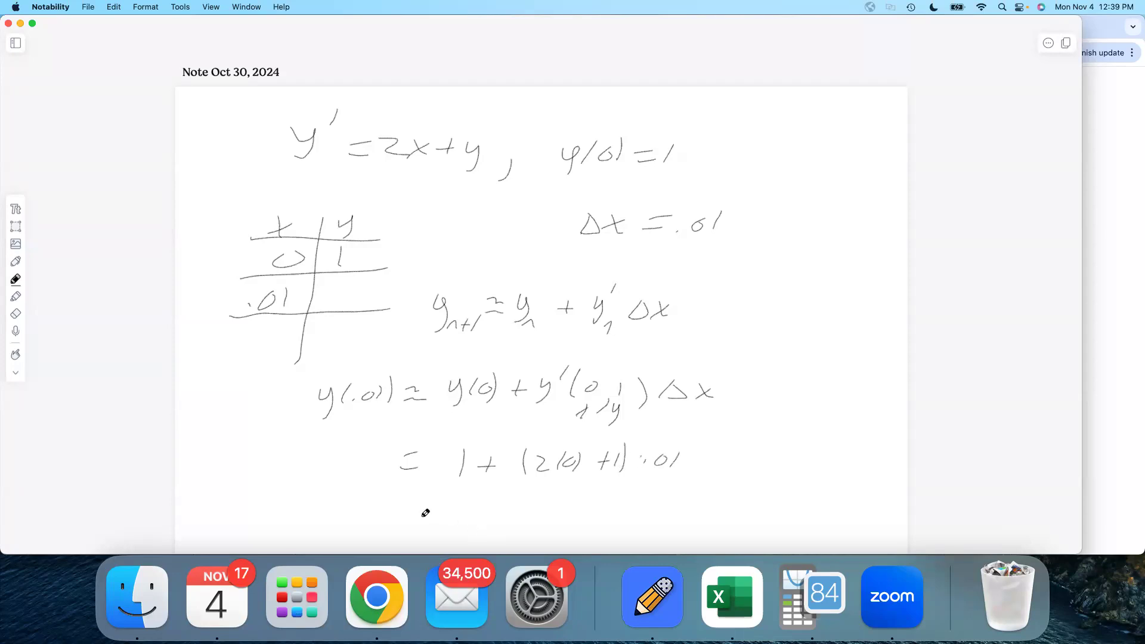
Step: Write the simplified result = 1.01 beneath the substituted expression
{"action": "left_click_drag", "start_coordinate": [403, 508], "coordinate": [415, 506]}
{"action": "left_click_drag", "start_coordinate": [395, 519], "coordinate": [410, 516]}
{"action": "left_click", "coordinate": [477, 514]}
{"action": "mouse_move", "coordinate": [463, 499]}
{"action": "left_mouse_down"}
{"action": "mouse_move", "coordinate": [459, 521]}
{"action": "mouse_move", "coordinate": [502, 506]}
{"action": "mouse_move", "coordinate": [514, 517]}
{"action": "left_mouse_up"}
Step: Fill in 1.01 as the y value for x = .01 and add a table row for x = .02
{"action": "mouse_move", "coordinate": [333, 294]}
{"action": "left_mouse_down"}
{"action": "mouse_move", "coordinate": [331, 308]}
{"action": "mouse_move", "coordinate": [357, 293]}
{"action": "left_mouse_up"}
{"action": "mouse_move", "coordinate": [370, 290]}
{"action": "left_mouse_down"}
{"action": "mouse_move", "coordinate": [366, 307]}
{"action": "mouse_move", "coordinate": [250, 350]}
{"action": "mouse_move", "coordinate": [265, 332]}
{"action": "left_mouse_up"}
{"action": "left_click", "coordinate": [245, 341]}
{"action": "left_click_drag", "start_coordinate": [283, 328], "coordinate": [302, 339]}
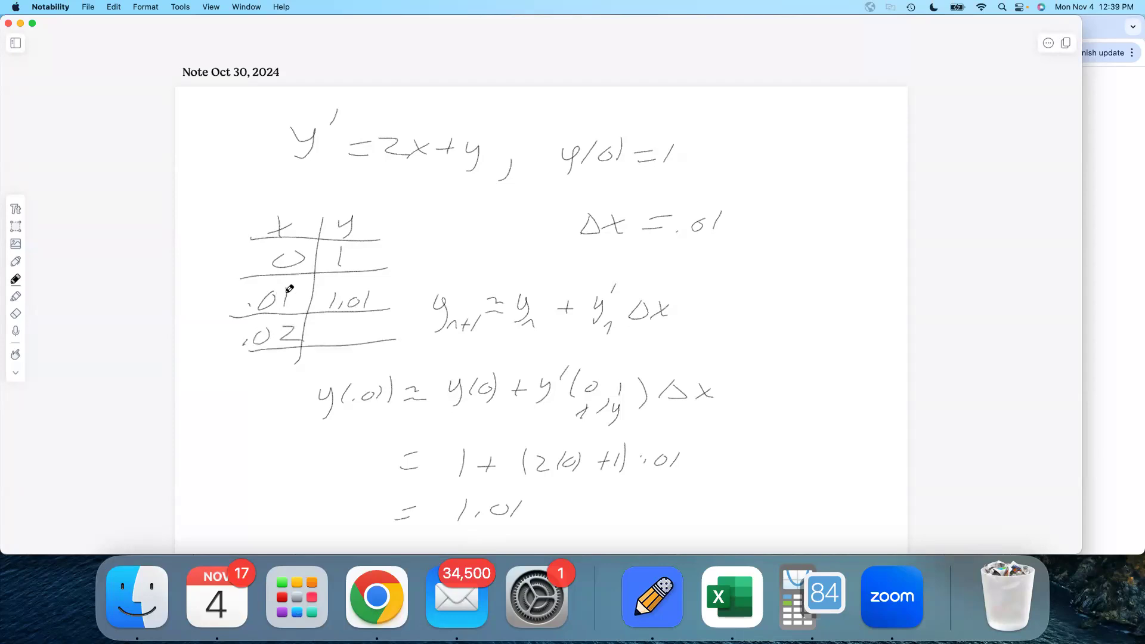
Step: Mark the spacing between the .01 and .02 table rows with a brace labelled Δx
{"action": "mouse_move", "coordinate": [227, 297]}
{"action": "left_mouse_down"}
{"action": "mouse_move", "coordinate": [225, 337]}
{"action": "mouse_move", "coordinate": [206, 304]}
{"action": "mouse_move", "coordinate": [220, 307]}
{"action": "left_mouse_up"}
{"action": "left_click_drag", "start_coordinate": [224, 292], "coordinate": [207, 309]}
Step: Handwrite y(.02) ≈ y(.01) + y′(.01, 1.01) Δx beneath the 1.01 result
{"action": "scroll", "coordinate": [295, 302], "scroll_direction": "down", "scroll_amount": 5}
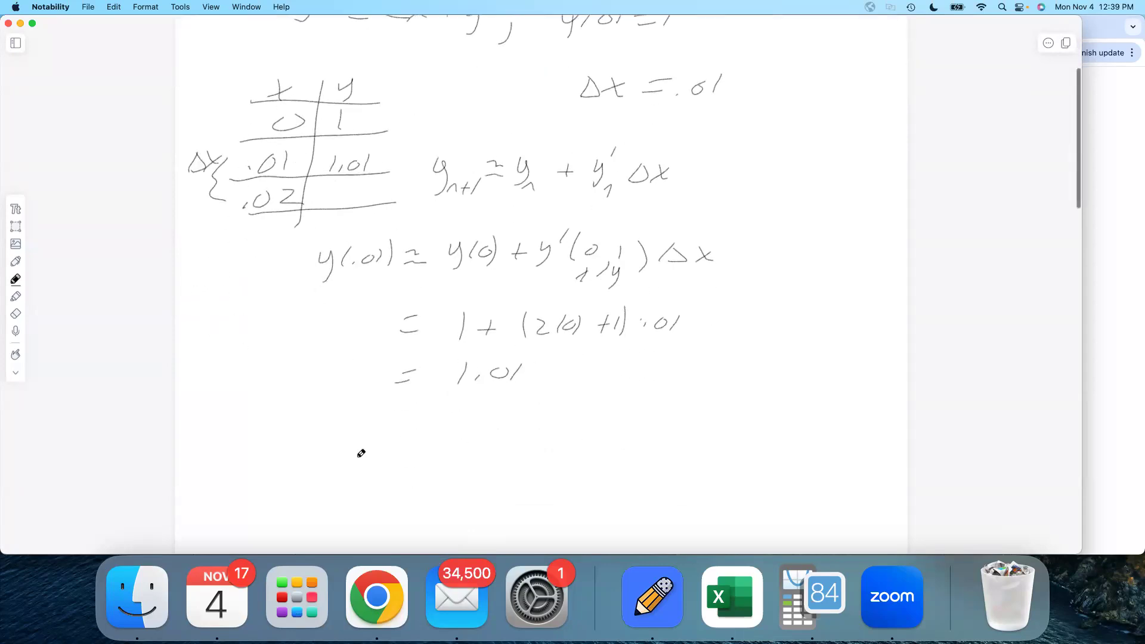
{"action": "mouse_move", "coordinate": [287, 415]}
{"action": "left_mouse_down"}
{"action": "mouse_move", "coordinate": [296, 429]}
{"action": "mouse_move", "coordinate": [280, 448]}
{"action": "mouse_move", "coordinate": [397, 418]}
{"action": "left_mouse_up"}
{"action": "mouse_move", "coordinate": [372, 428]}
{"action": "left_mouse_down"}
{"action": "mouse_move", "coordinate": [432, 427]}
{"action": "mouse_move", "coordinate": [426, 446]}
{"action": "mouse_move", "coordinate": [476, 417]}
{"action": "mouse_move", "coordinate": [494, 436]}
{"action": "mouse_move", "coordinate": [531, 421]}
{"action": "left_mouse_up"}
{"action": "left_click", "coordinate": [465, 423]}
{"action": "mouse_move", "coordinate": [522, 412]}
{"action": "left_mouse_down"}
{"action": "mouse_move", "coordinate": [523, 430]}
{"action": "mouse_move", "coordinate": [553, 439]}
{"action": "mouse_move", "coordinate": [574, 413]}
{"action": "mouse_move", "coordinate": [583, 438]}
{"action": "left_mouse_up"}
{"action": "left_click_drag", "start_coordinate": [678, 396], "coordinate": [676, 430]}
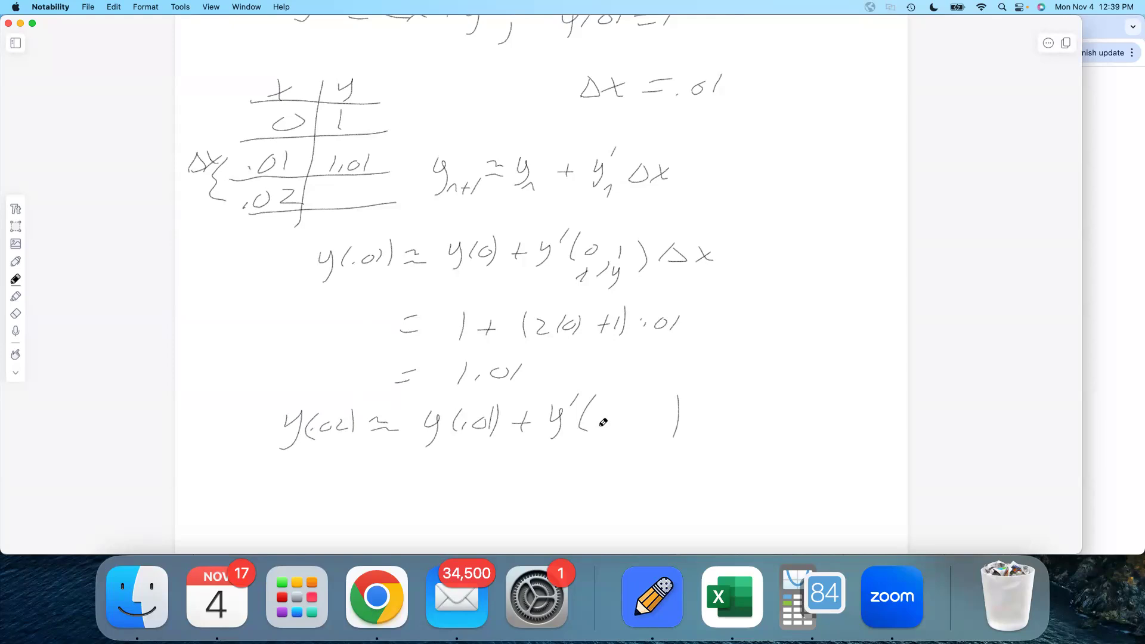
{"action": "mouse_move", "coordinate": [605, 412]}
{"action": "left_mouse_down"}
{"action": "mouse_move", "coordinate": [618, 436]}
{"action": "mouse_move", "coordinate": [655, 411]}
{"action": "mouse_move", "coordinate": [663, 425]}
{"action": "mouse_move", "coordinate": [694, 410]}
{"action": "mouse_move", "coordinate": [719, 424]}
{"action": "left_mouse_up"}
{"action": "left_click_drag", "start_coordinate": [727, 411], "coordinate": [713, 425]}
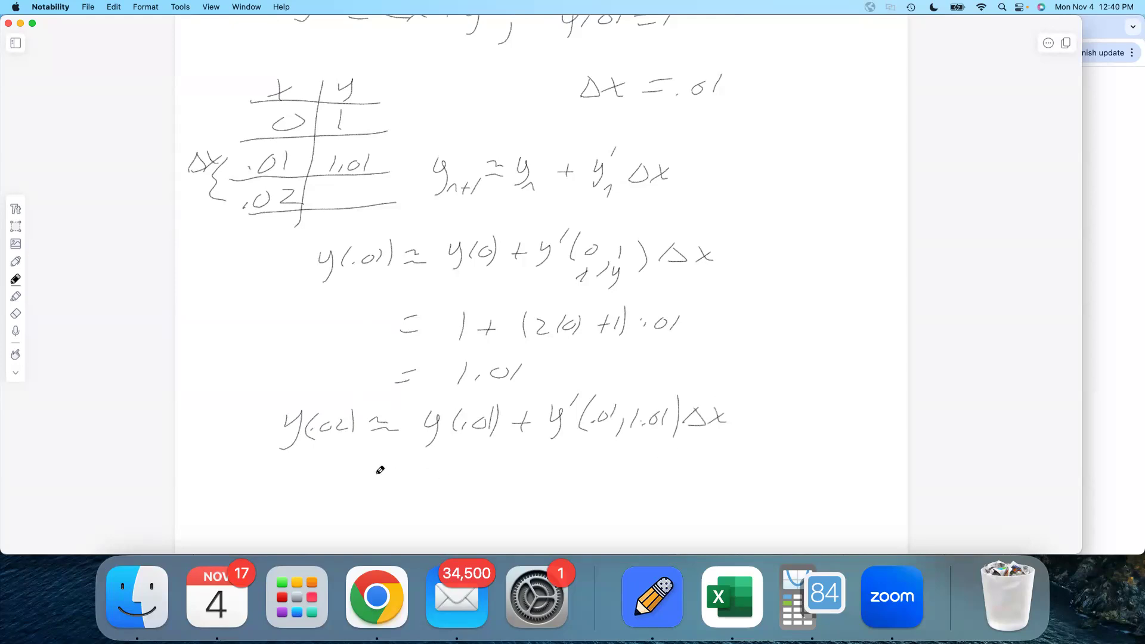
Step: Write the substituted line = 1.01 + (2(.01) + 1.01)(.01) and label the arguments .01 and 1.01 above as x and y
{"action": "left_click_drag", "start_coordinate": [362, 476], "coordinate": [451, 490]}
{"action": "left_click_drag", "start_coordinate": [469, 483], "coordinate": [486, 482]}
{"action": "left_click_drag", "start_coordinate": [479, 475], "coordinate": [476, 491]}
{"action": "left_click_drag", "start_coordinate": [601, 374], "coordinate": [614, 389]}
{"action": "mouse_move", "coordinate": [613, 375]}
{"action": "left_mouse_down"}
{"action": "mouse_move", "coordinate": [601, 390]}
{"action": "mouse_move", "coordinate": [662, 380]}
{"action": "left_mouse_up"}
{"action": "scroll", "coordinate": [664, 380], "scroll_direction": "up", "scroll_amount": 3}
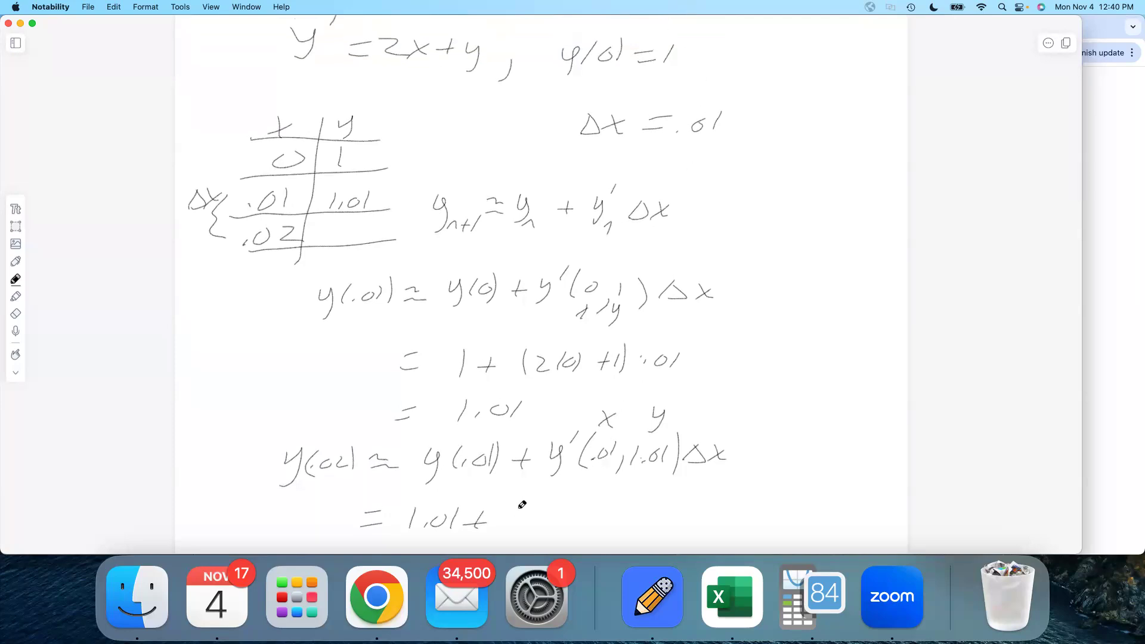
{"action": "mouse_move", "coordinate": [517, 506]}
{"action": "left_mouse_down"}
{"action": "mouse_move", "coordinate": [511, 533]}
{"action": "mouse_move", "coordinate": [542, 529]}
{"action": "mouse_move", "coordinate": [550, 507]}
{"action": "mouse_move", "coordinate": [563, 528]}
{"action": "mouse_move", "coordinate": [635, 524]}
{"action": "left_mouse_up"}
{"action": "mouse_move", "coordinate": [649, 516]}
{"action": "left_mouse_down"}
{"action": "mouse_move", "coordinate": [685, 524]}
{"action": "mouse_move", "coordinate": [720, 513]}
{"action": "left_mouse_up"}
{"action": "left_click_drag", "start_coordinate": [735, 500], "coordinate": [761, 513]}
Step: Switch to the TI-SmartView calculator, place it below the handwriting and evaluate 1.01+(2*.01+1.01)*.01
{"action": "scroll", "coordinate": [760, 513], "scroll_direction": "down", "scroll_amount": 5}
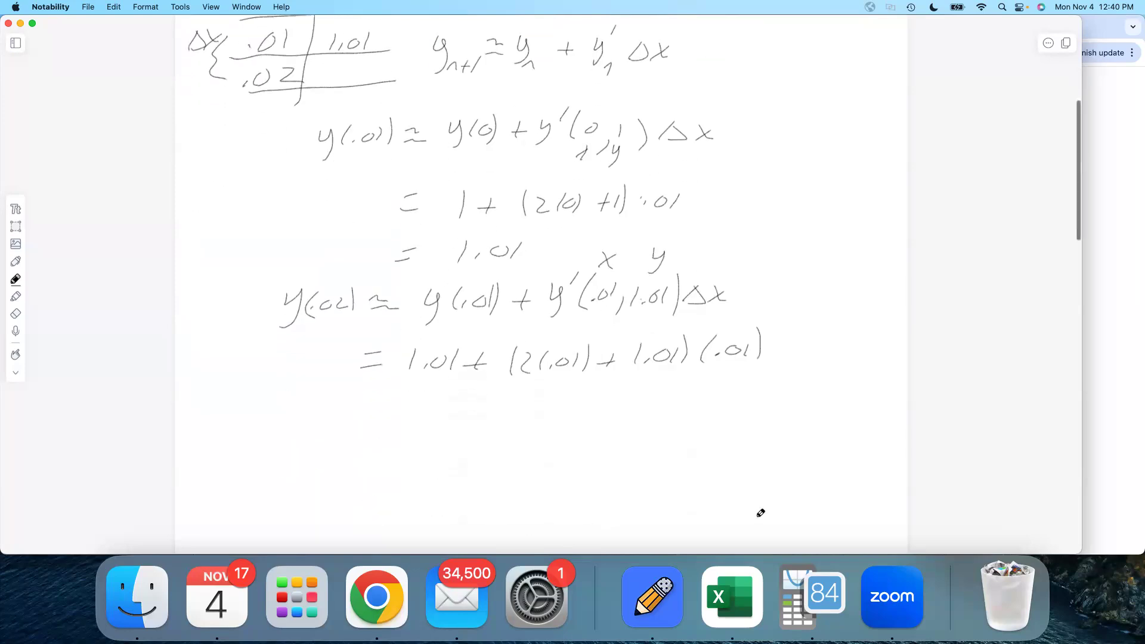
{"action": "left_click", "coordinate": [811, 596]}
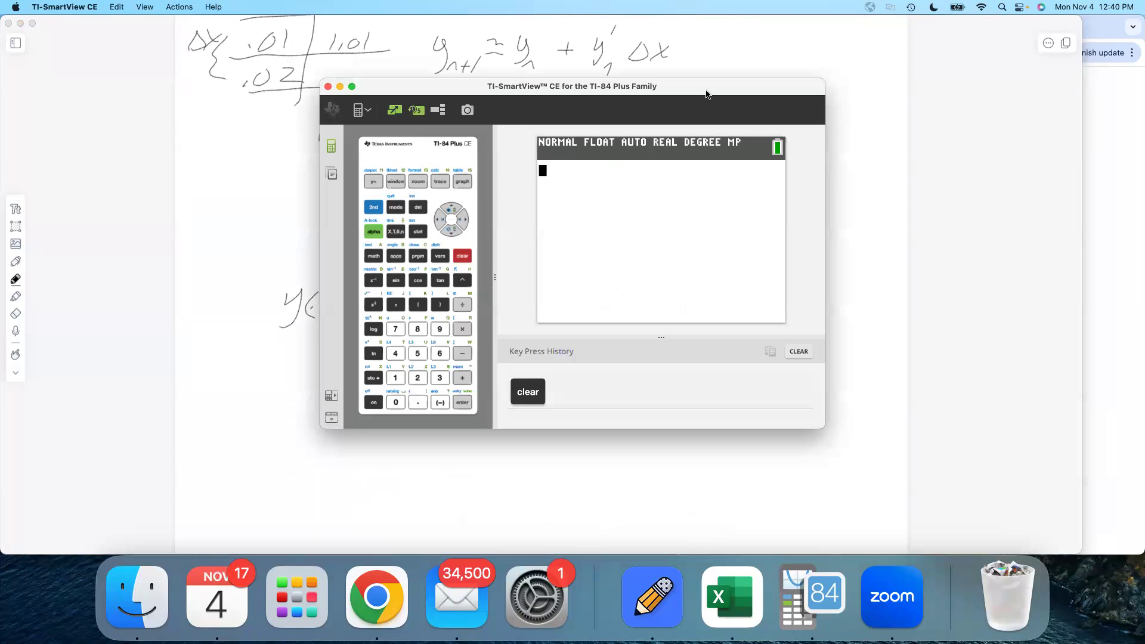
{"action": "left_click_drag", "start_coordinate": [705, 95], "coordinate": [702, 384]}
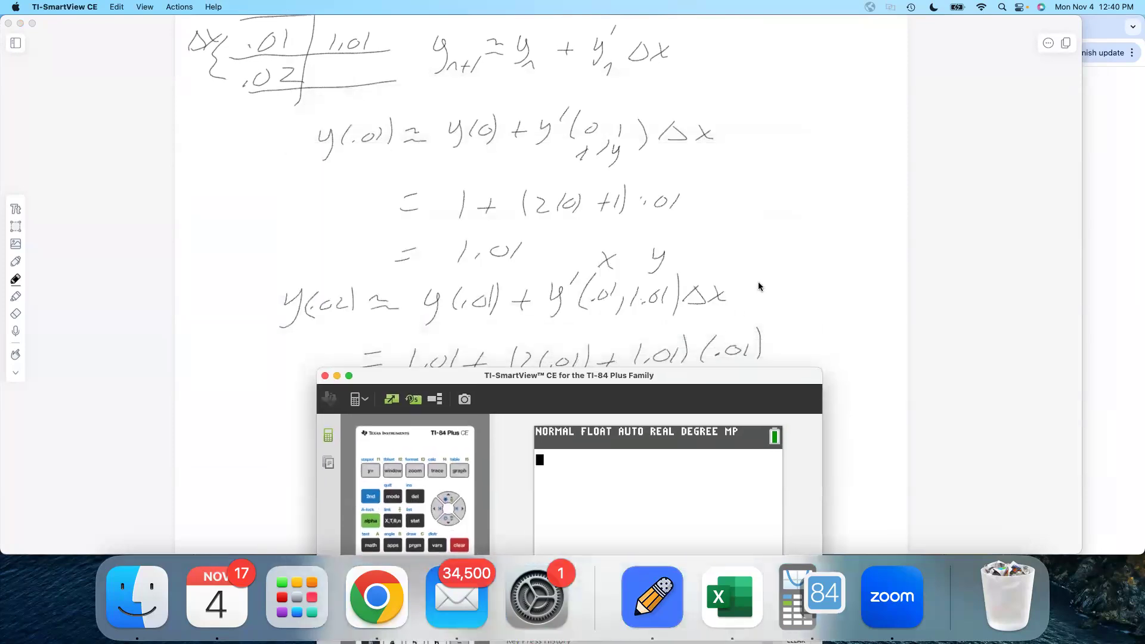
{"action": "scroll", "coordinate": [758, 281], "scroll_direction": "down", "scroll_amount": 3}
{"action": "type", "text": "1.01+(2*"}
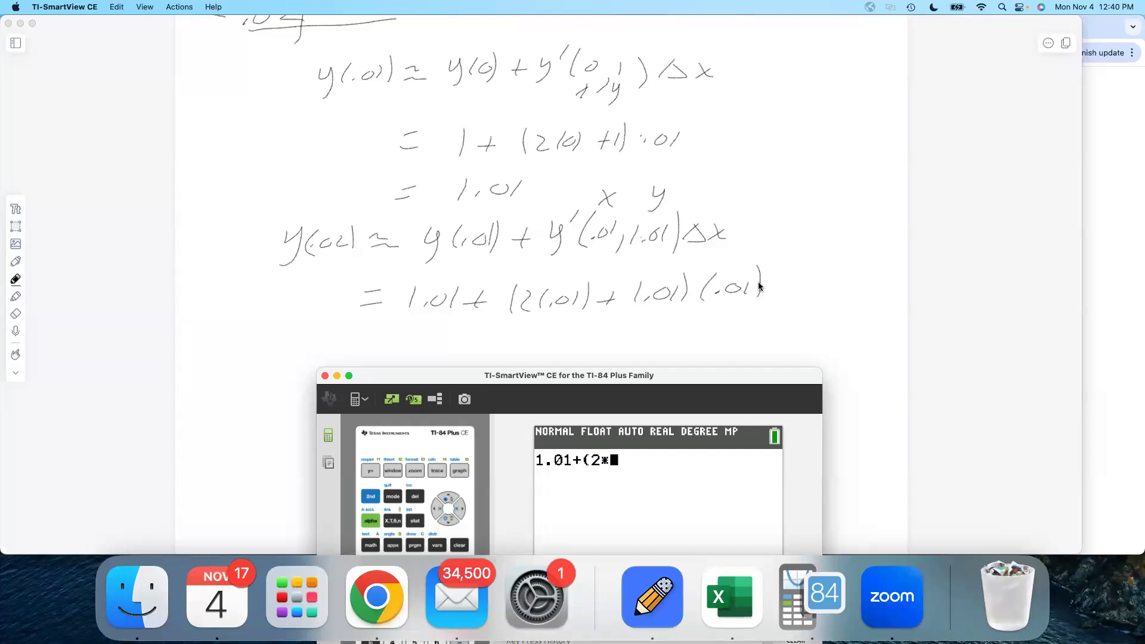
{"action": "type", "text": ".01+1.01)*.01"}
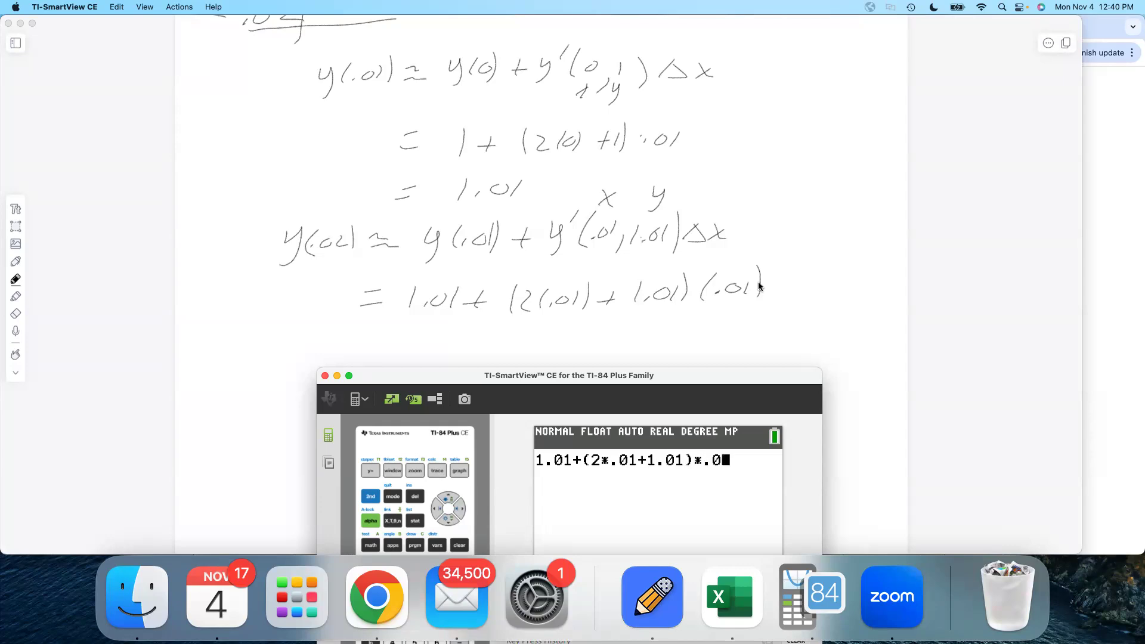
{"action": "key", "text": "Return"}
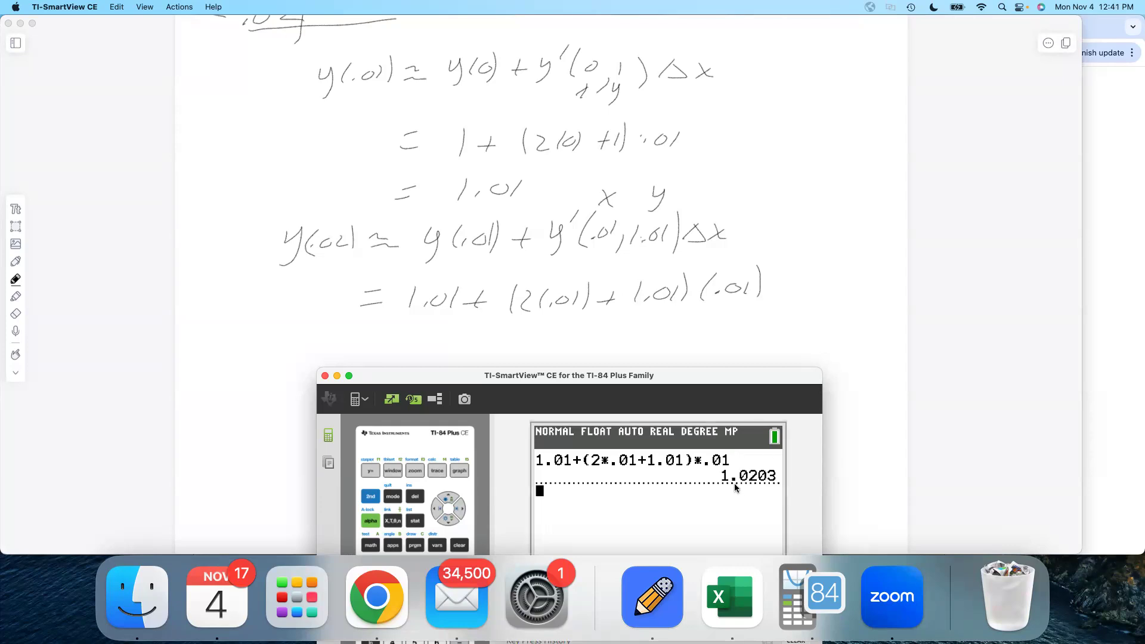
Step: Back in the Notability note, write = 1.0203 under the substituted line and as the table's y value for x = .02
{"action": "left_click", "coordinate": [788, 329]}
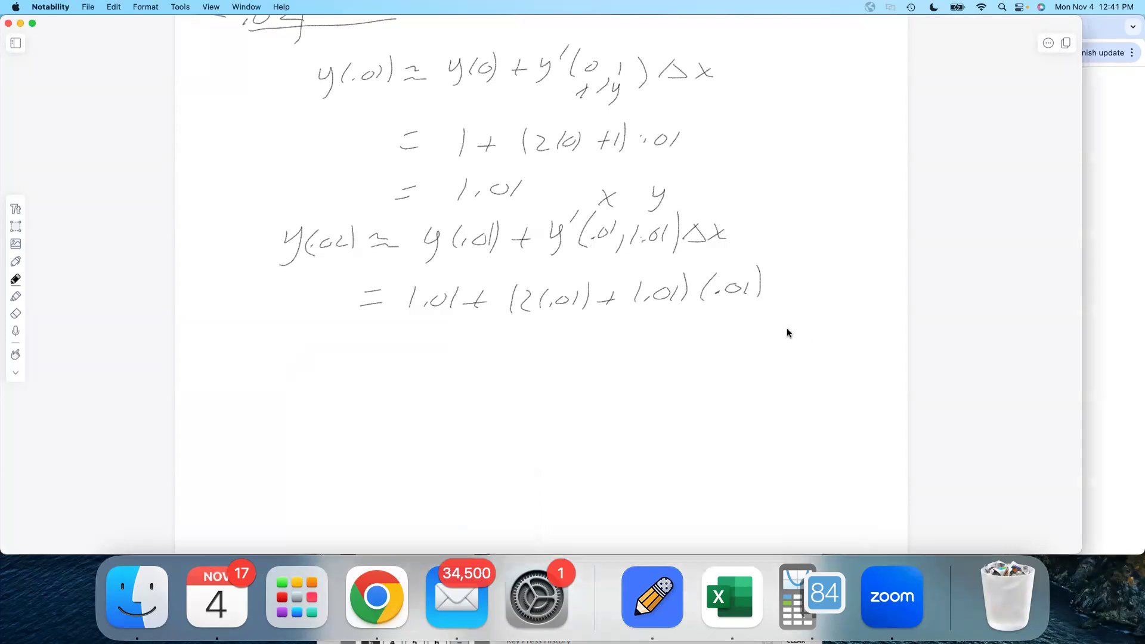
{"action": "mouse_move", "coordinate": [390, 338]}
{"action": "left_mouse_down"}
{"action": "mouse_move", "coordinate": [370, 352]}
{"action": "mouse_move", "coordinate": [483, 362]}
{"action": "mouse_move", "coordinate": [565, 341]}
{"action": "left_mouse_up"}
{"action": "scroll", "coordinate": [564, 341], "scroll_direction": "up", "scroll_amount": 5}
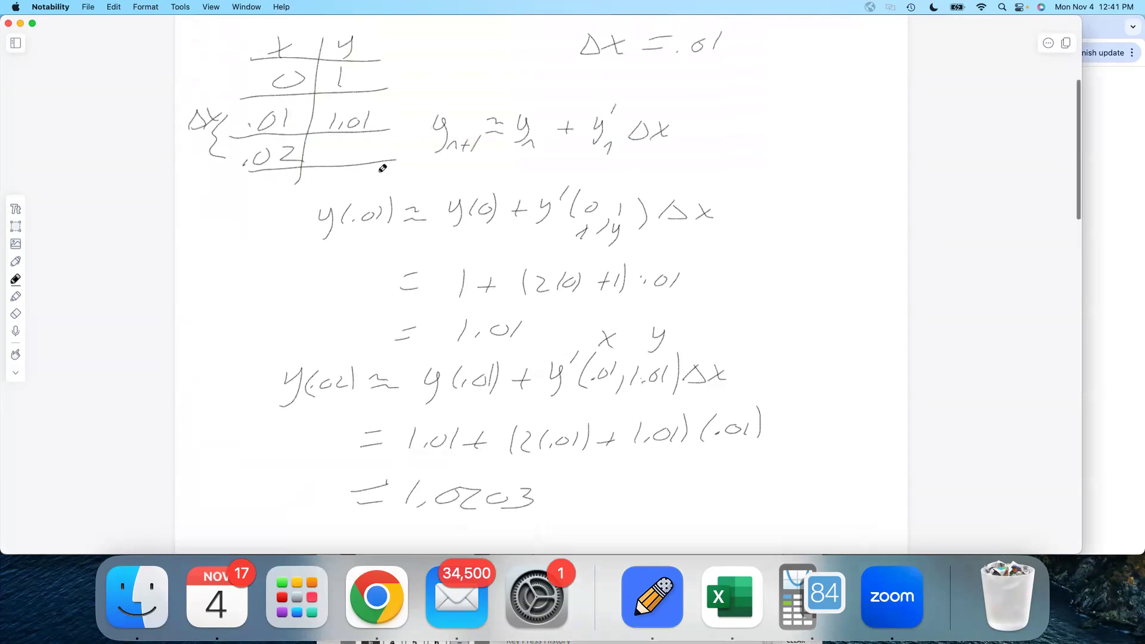
{"action": "mouse_move", "coordinate": [323, 145]}
{"action": "left_mouse_down"}
{"action": "mouse_move", "coordinate": [320, 160]}
{"action": "mouse_move", "coordinate": [371, 143]}
{"action": "mouse_move", "coordinate": [394, 143]}
{"action": "mouse_move", "coordinate": [403, 156]}
{"action": "mouse_move", "coordinate": [358, 148]}
{"action": "left_mouse_up"}
{"action": "left_click", "coordinate": [331, 157]}
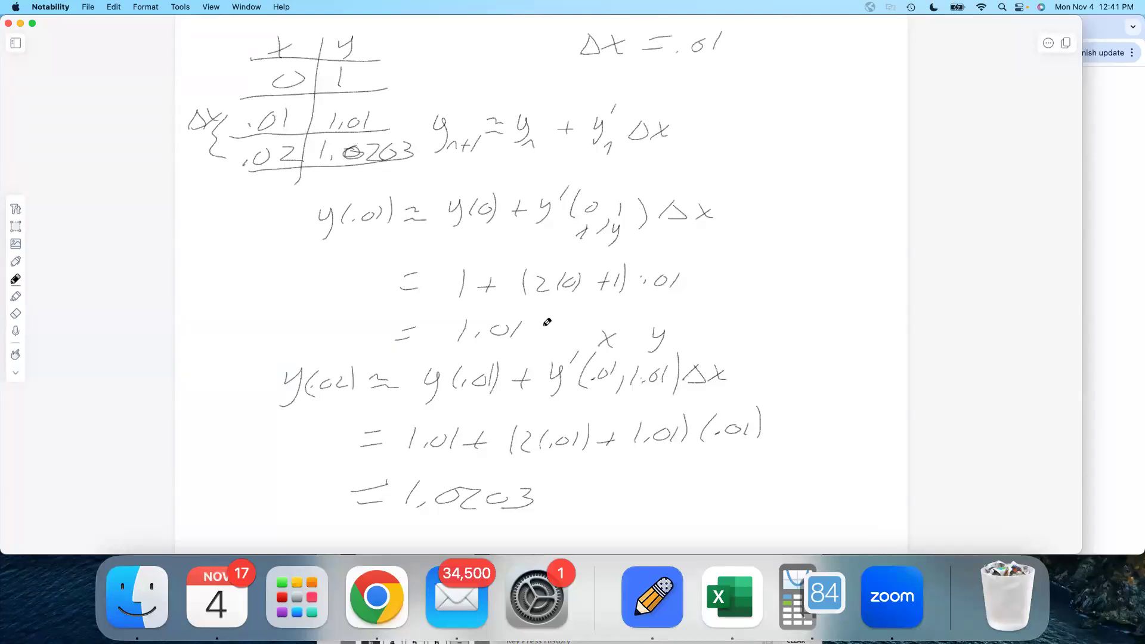
Step: Switch to Excel and place the blank workbook window below the handwritten differential equation
{"action": "scroll", "coordinate": [547, 322], "scroll_direction": "down", "scroll_amount": 2}
{"action": "scroll", "coordinate": [540, 327], "scroll_direction": "up", "scroll_amount": 3}
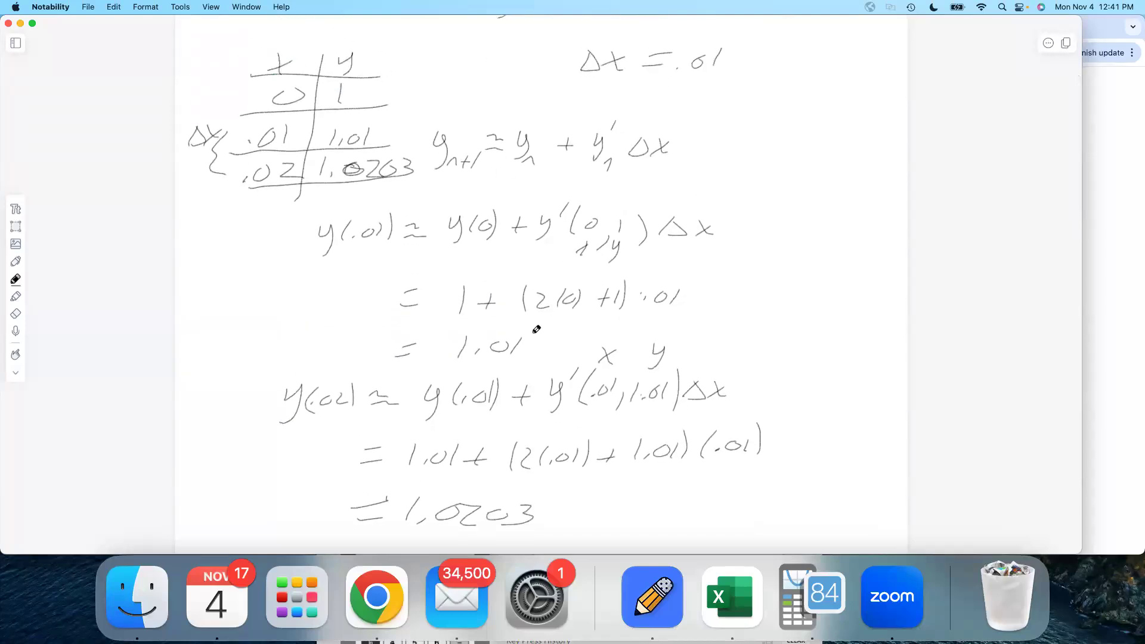
{"action": "scroll", "coordinate": [536, 329], "scroll_direction": "down", "scroll_amount": 5}
{"action": "scroll", "coordinate": [576, 320], "scroll_direction": "up", "scroll_amount": 4}
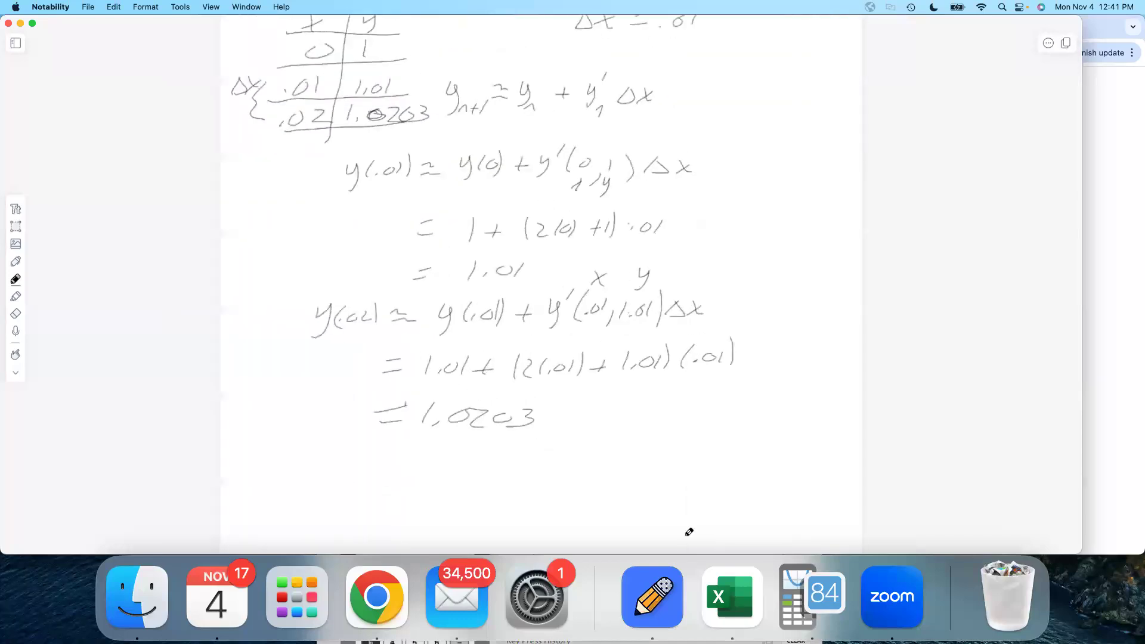
{"action": "left_click", "coordinate": [729, 602]}
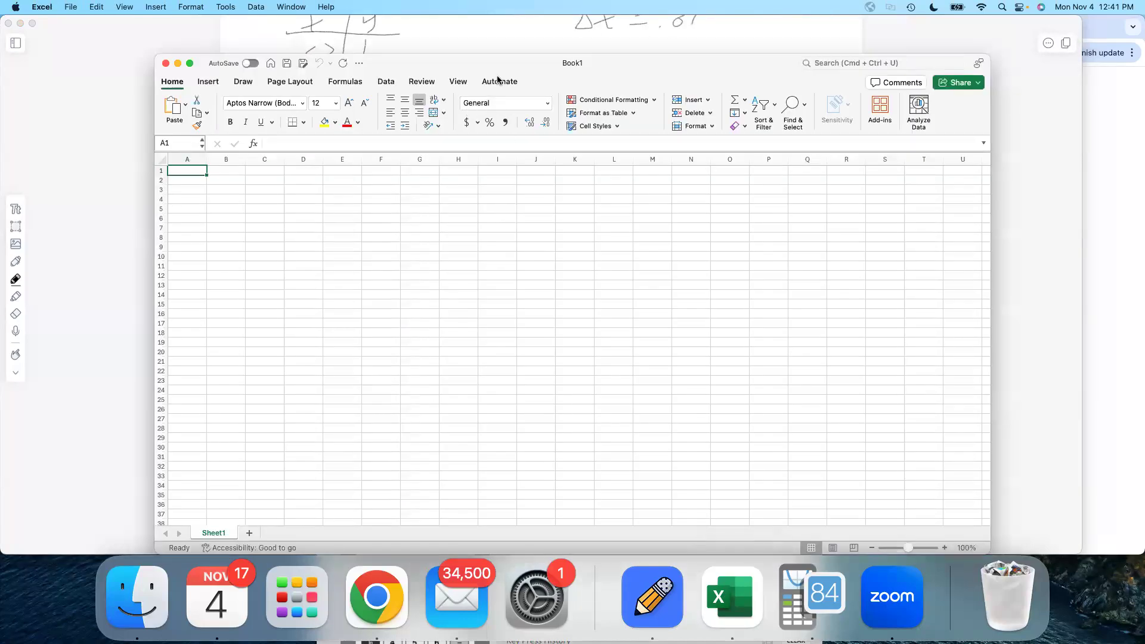
{"action": "left_click_drag", "start_coordinate": [492, 60], "coordinate": [497, 218]}
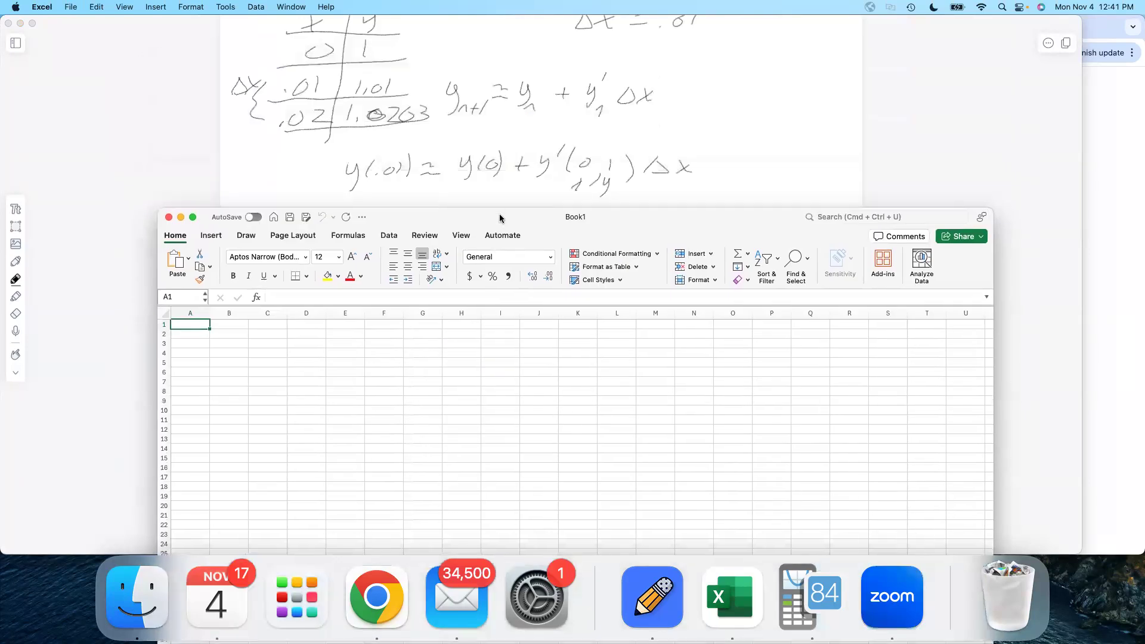
{"action": "scroll", "coordinate": [536, 112], "scroll_direction": "up", "scroll_amount": 3}
{"action": "scroll", "coordinate": [535, 112], "scroll_direction": "up", "scroll_amount": 3}
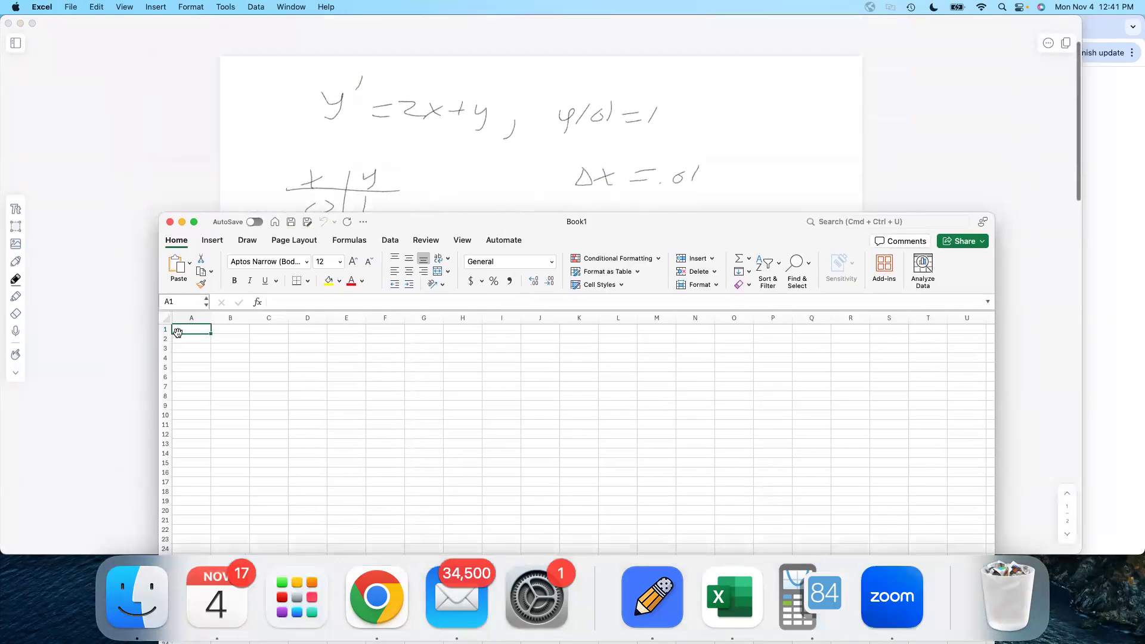
Step: Enter the column headings x and y in row 1 and the initial values 0 and 1 in row 2
{"action": "key", "text": "Tab"}
{"action": "type", "text": "y"}
{"action": "key", "text": "Return"}
{"action": "key", "text": "Left"}
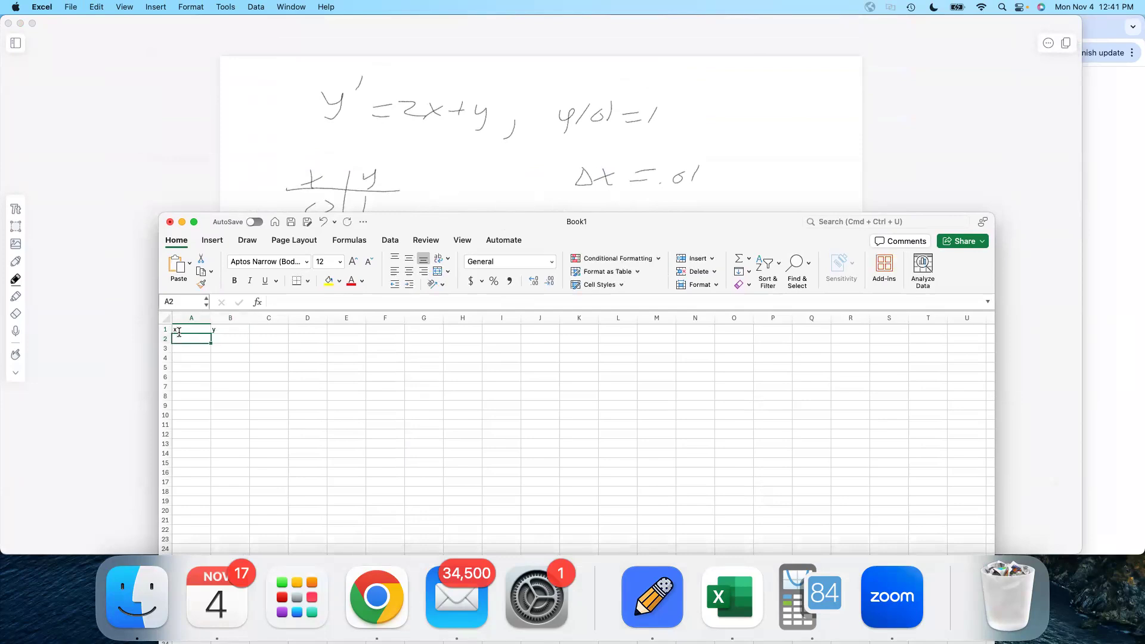
{"action": "type", "text": "=0"}
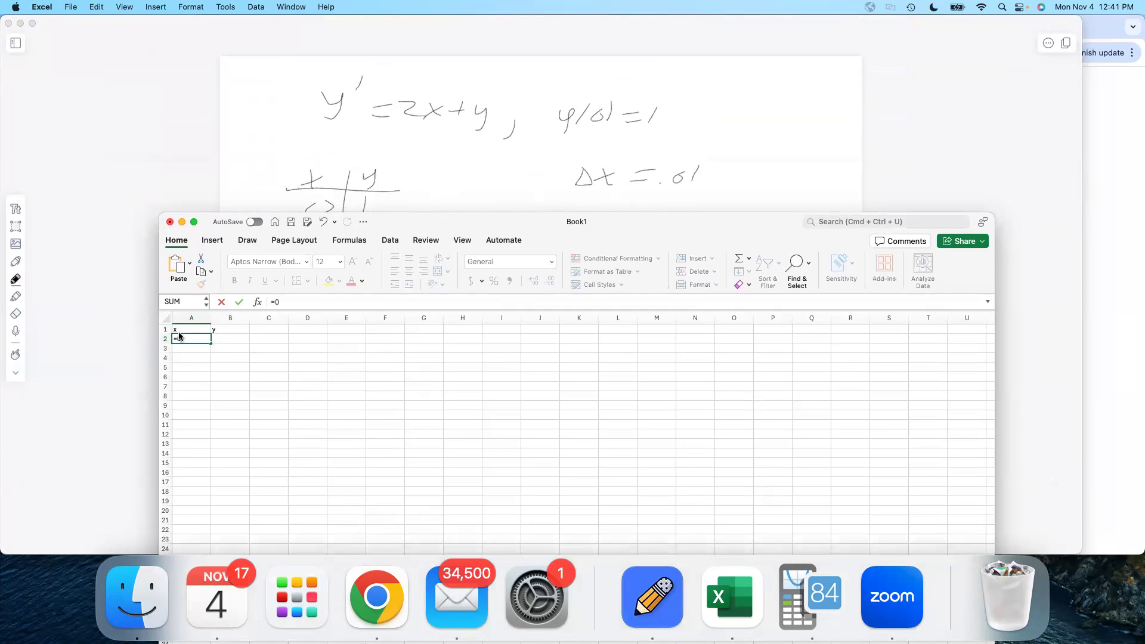
{"action": "key", "text": "Tab"}
{"action": "type", "text": "1"}
{"action": "key", "text": "Return"}
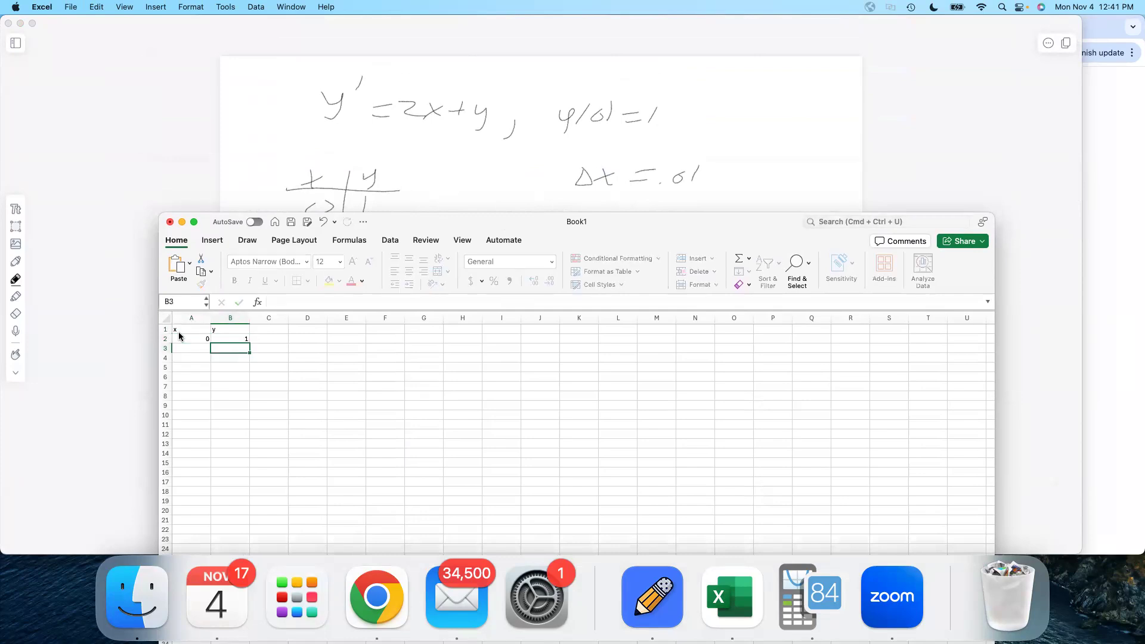
Step: Enter the formula =A2+.01 in cell A3 to step x by Δx
{"action": "key", "text": "Left"}
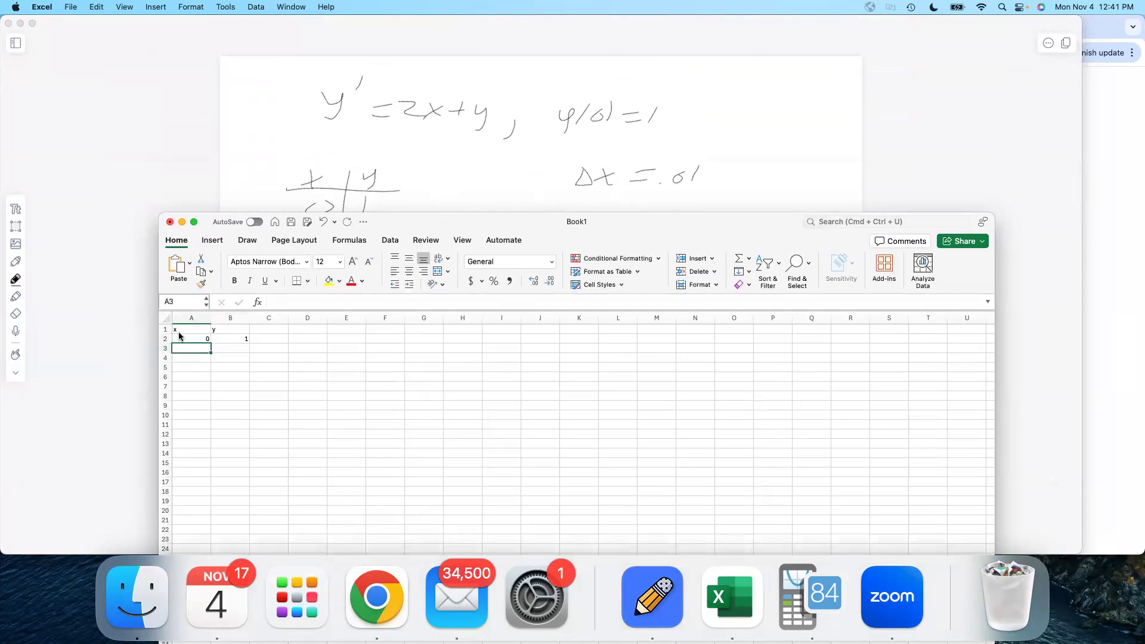
{"action": "scroll", "coordinate": [222, 347], "scroll_direction": "up", "scroll_amount": 5}
{"action": "scroll", "coordinate": [345, 348], "scroll_direction": "left", "scroll_amount": 1}
{"action": "scroll", "coordinate": [345, 349], "scroll_direction": "up", "scroll_amount": 1}
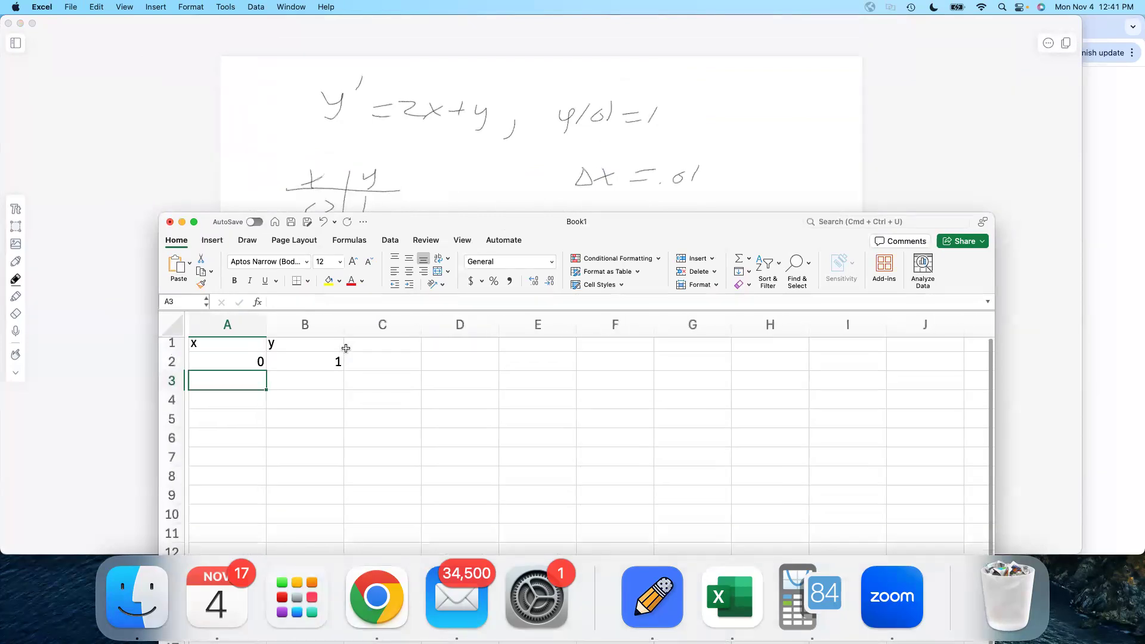
{"action": "type", "text": "="}
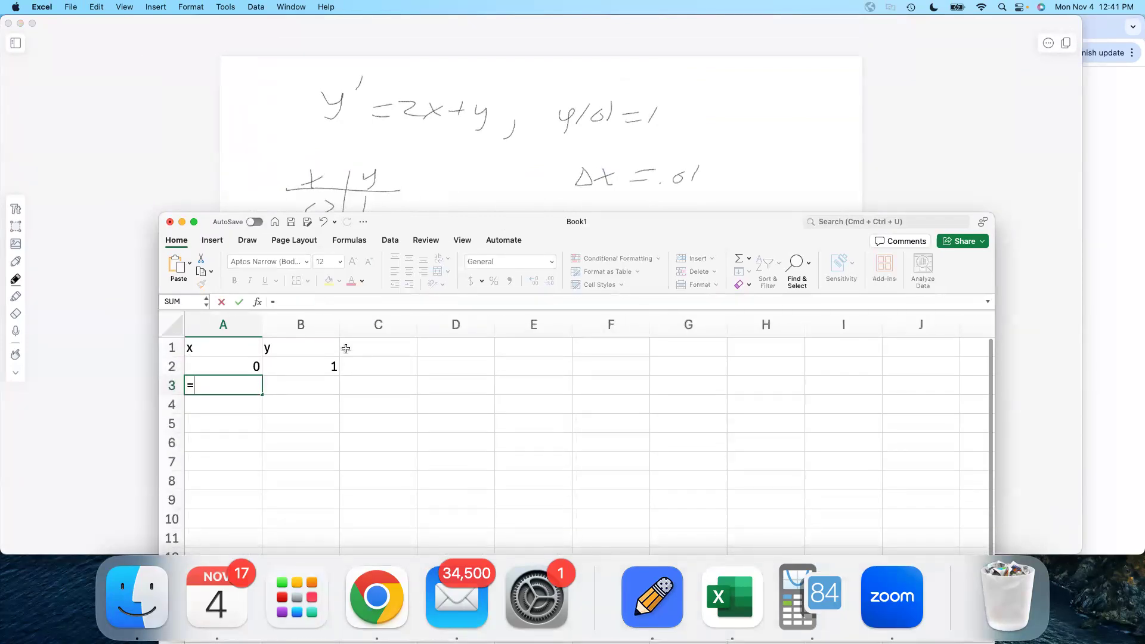
{"action": "left_click", "coordinate": [241, 365]}
{"action": "type", "text": "+.01"}
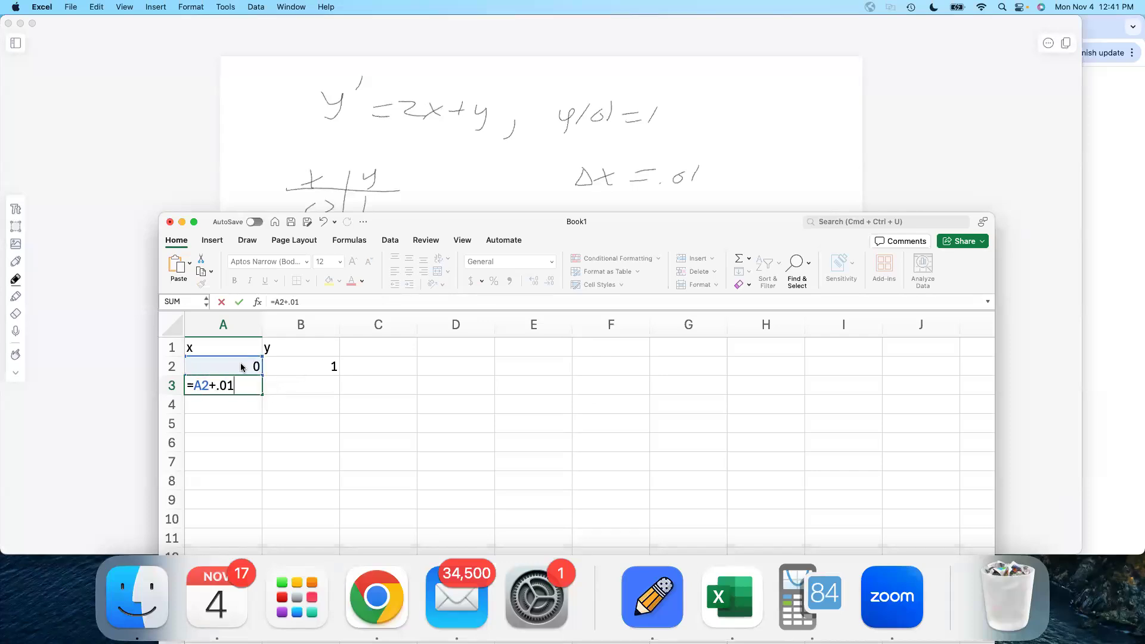
{"action": "key", "text": "Return"}
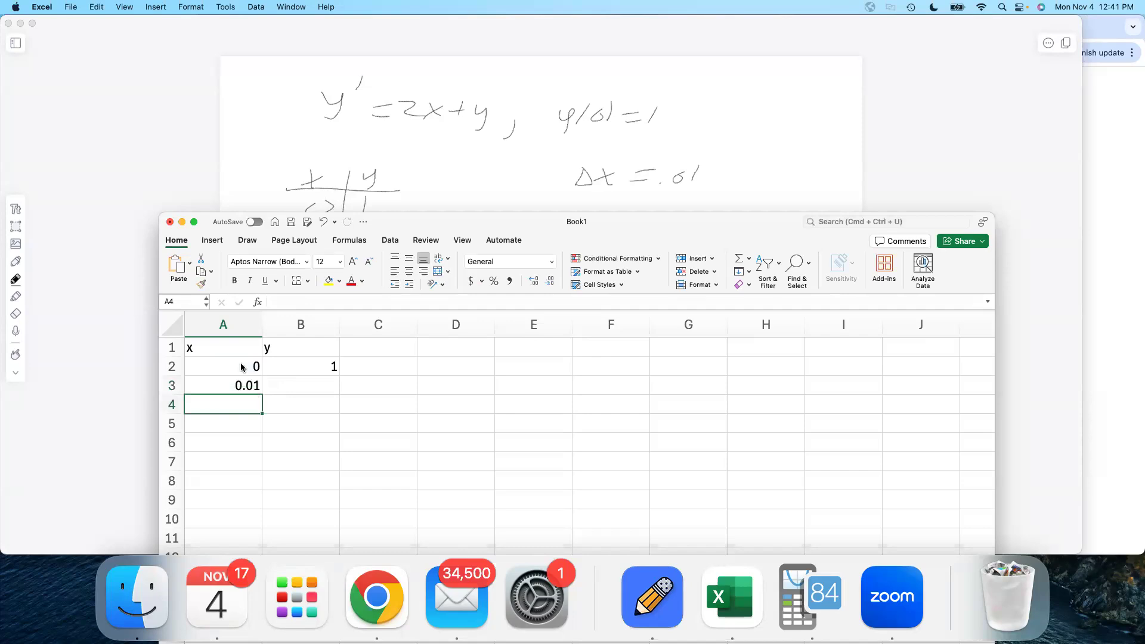
Step: Review the formula in A3 and fill it down the x column through A12
{"action": "left_click", "coordinate": [251, 386]}
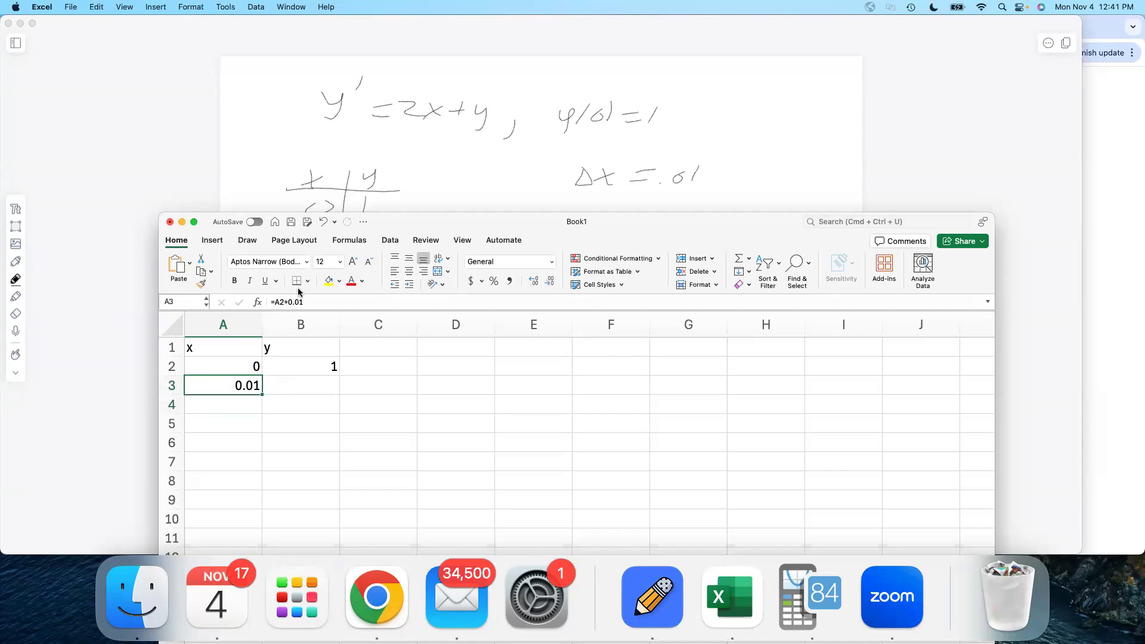
{"action": "left_click", "coordinate": [300, 303]}
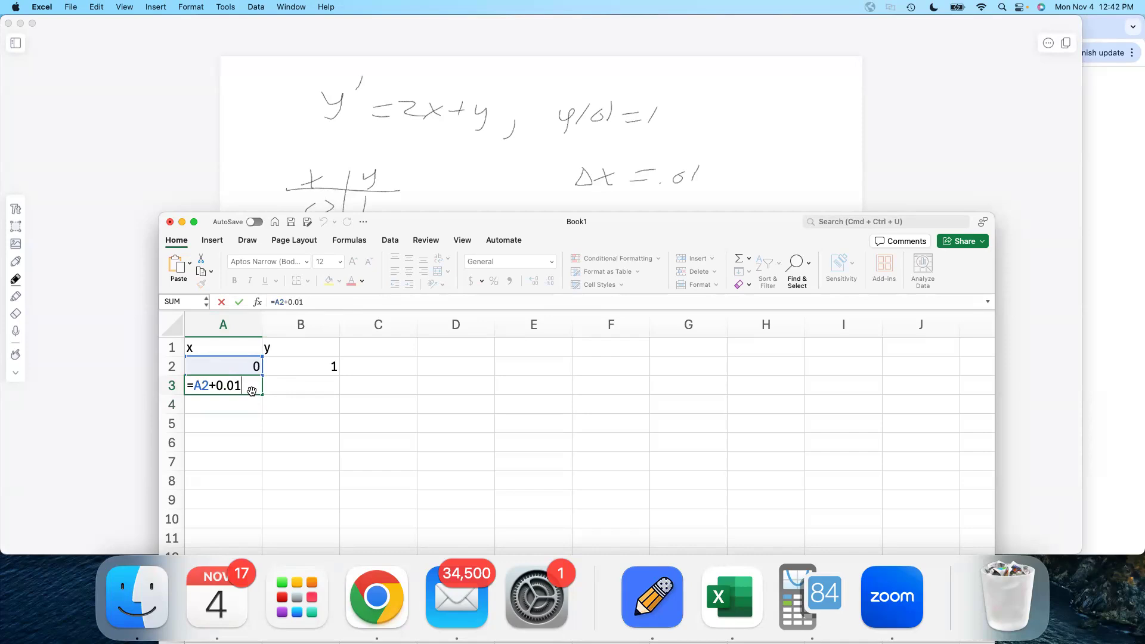
{"action": "key", "text": "Return"}
{"action": "left_click", "coordinate": [255, 389]}
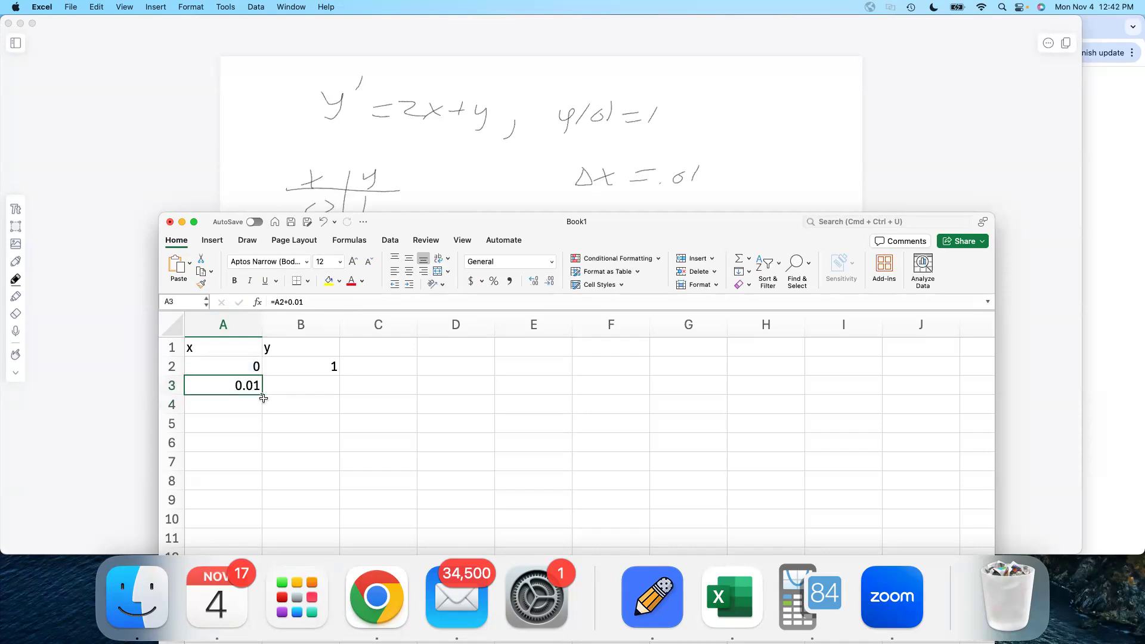
{"action": "left_click_drag", "start_coordinate": [263, 396], "coordinate": [263, 486]}
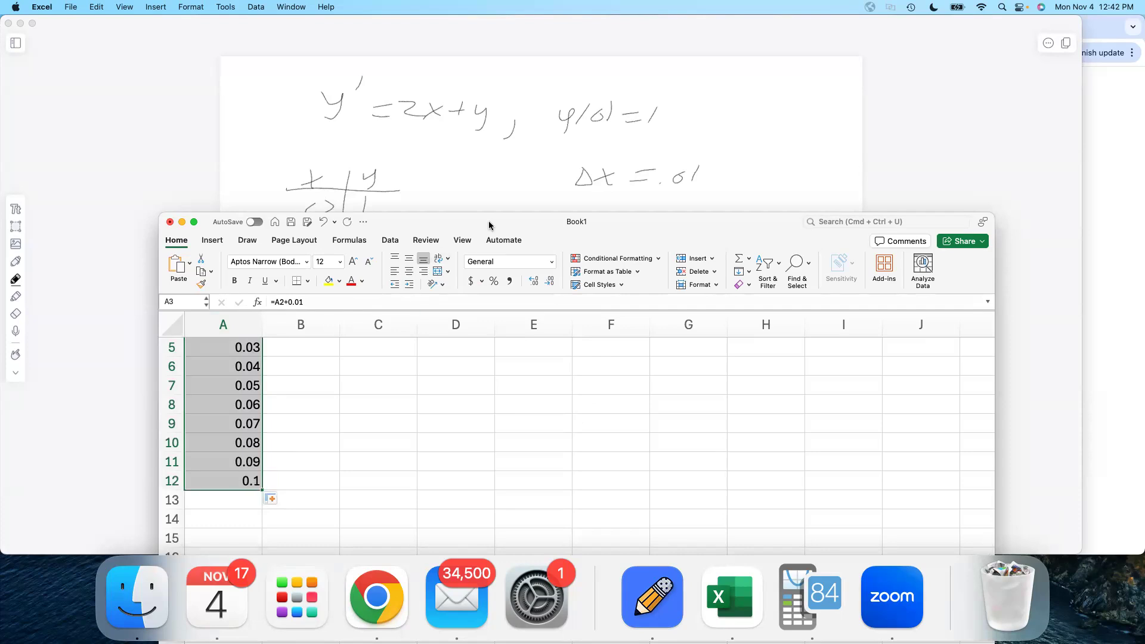
Step: Enter the Euler formula =B2+(2*A2+B2)*.01 in cell B3, following the handwritten differential equation
{"action": "scroll", "coordinate": [280, 378], "scroll_direction": "up", "scroll_amount": 4}
{"action": "left_click_drag", "start_coordinate": [280, 381], "coordinate": [284, 422]}
{"action": "left_click", "coordinate": [284, 383]}
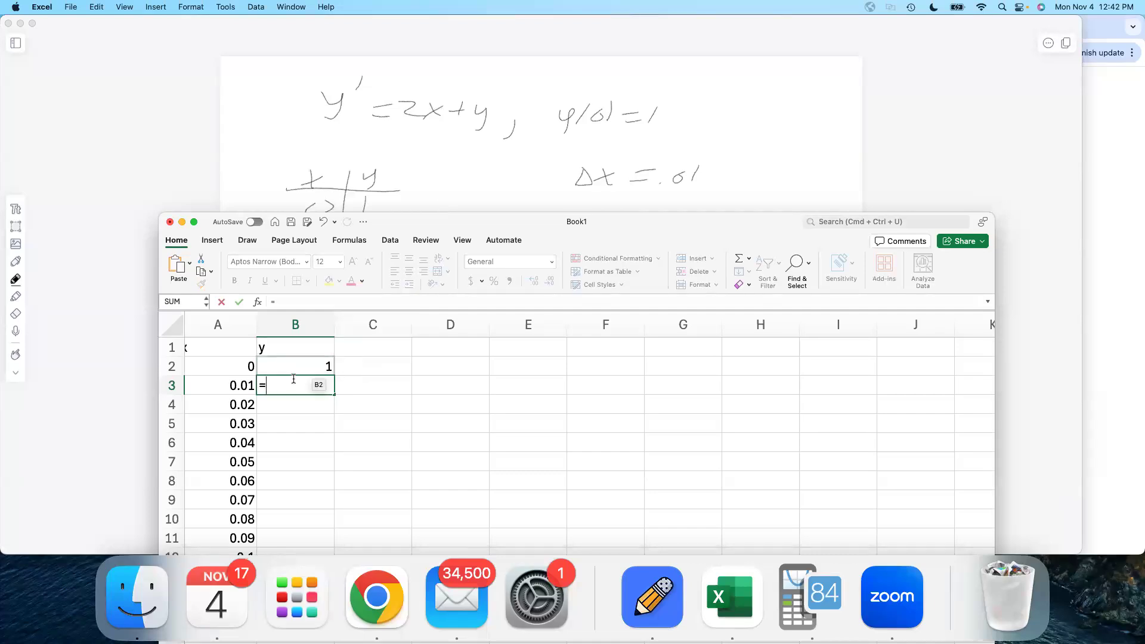
{"action": "scroll", "coordinate": [587, 129], "scroll_direction": "down", "scroll_amount": 6}
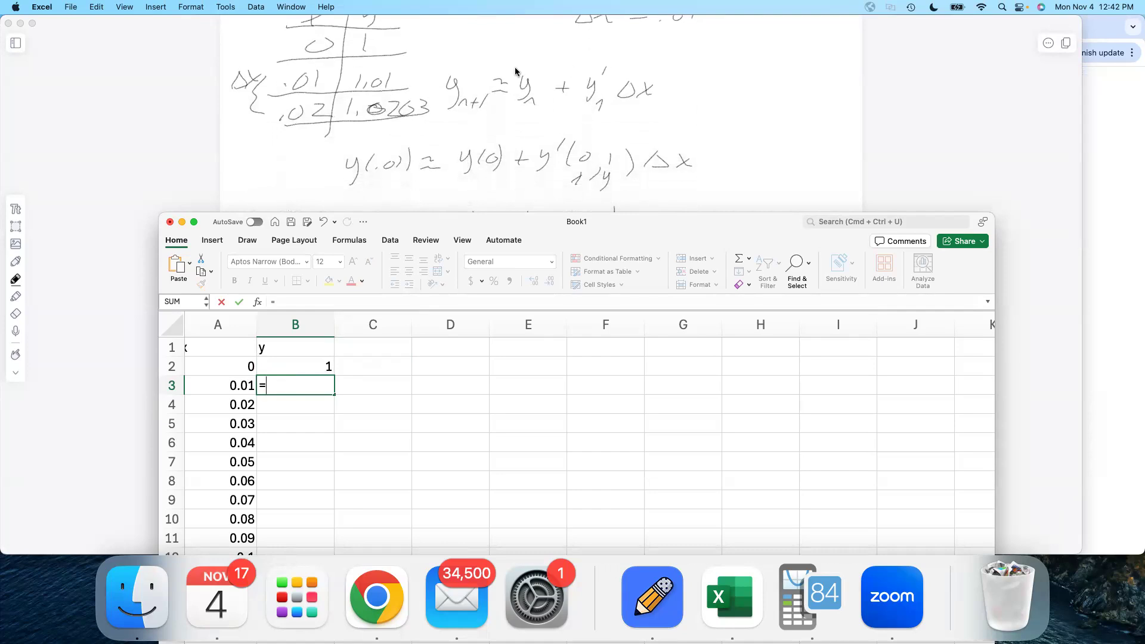
{"action": "left_click", "coordinate": [294, 370]}
{"action": "type", "text": "+("}
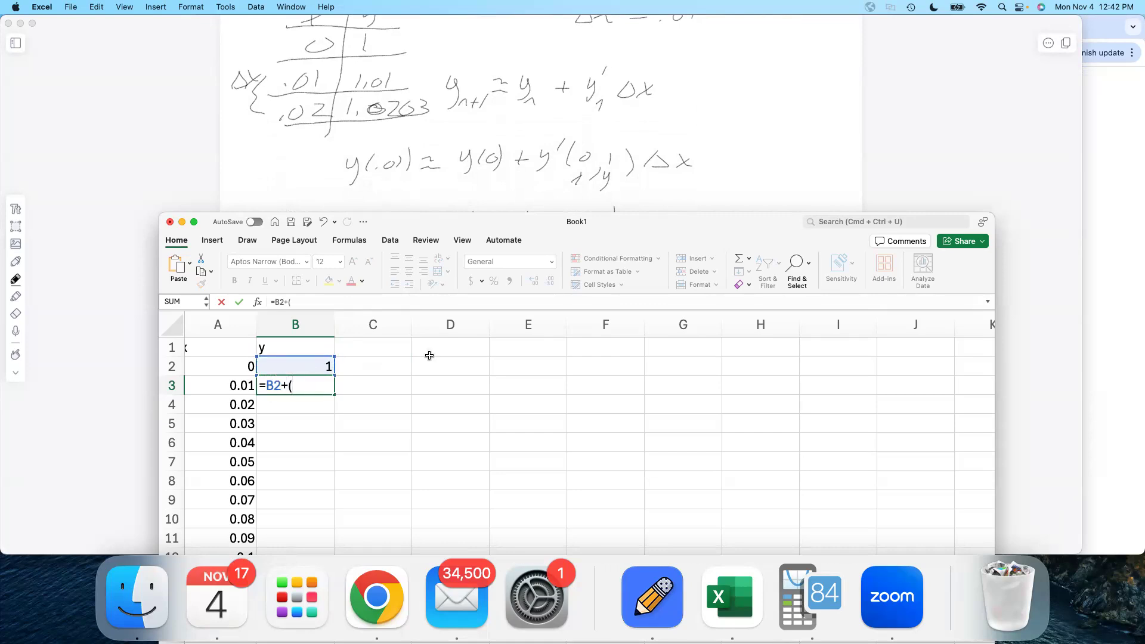
{"action": "scroll", "coordinate": [450, 205], "scroll_direction": "up", "scroll_amount": 5}
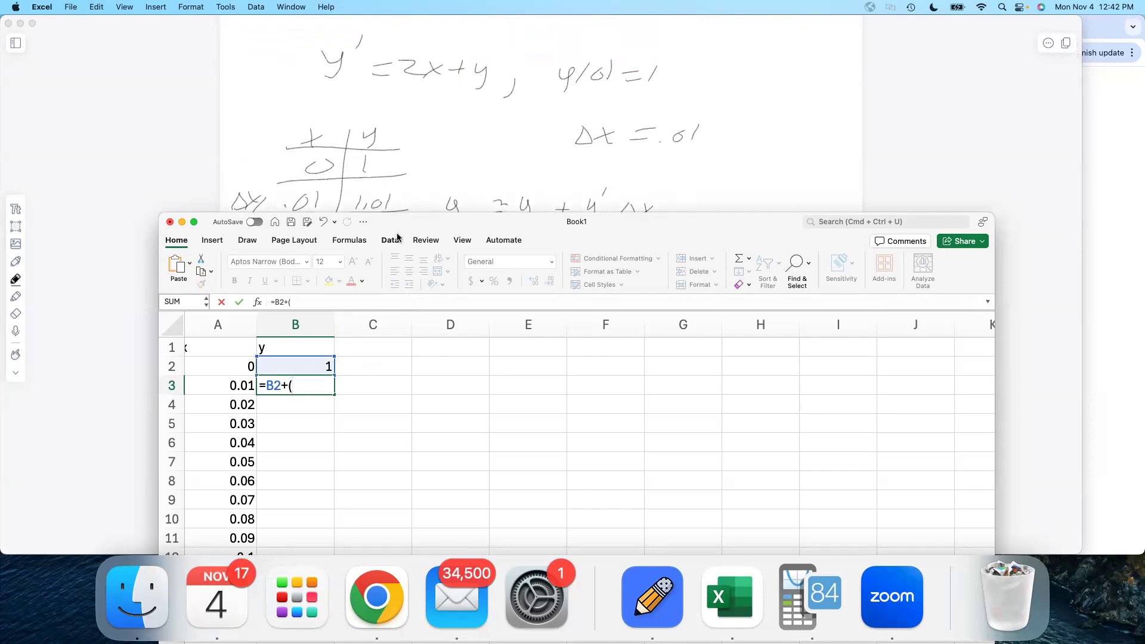
{"action": "type", "text": "2*"}
{"action": "left_click", "coordinate": [230, 365]}
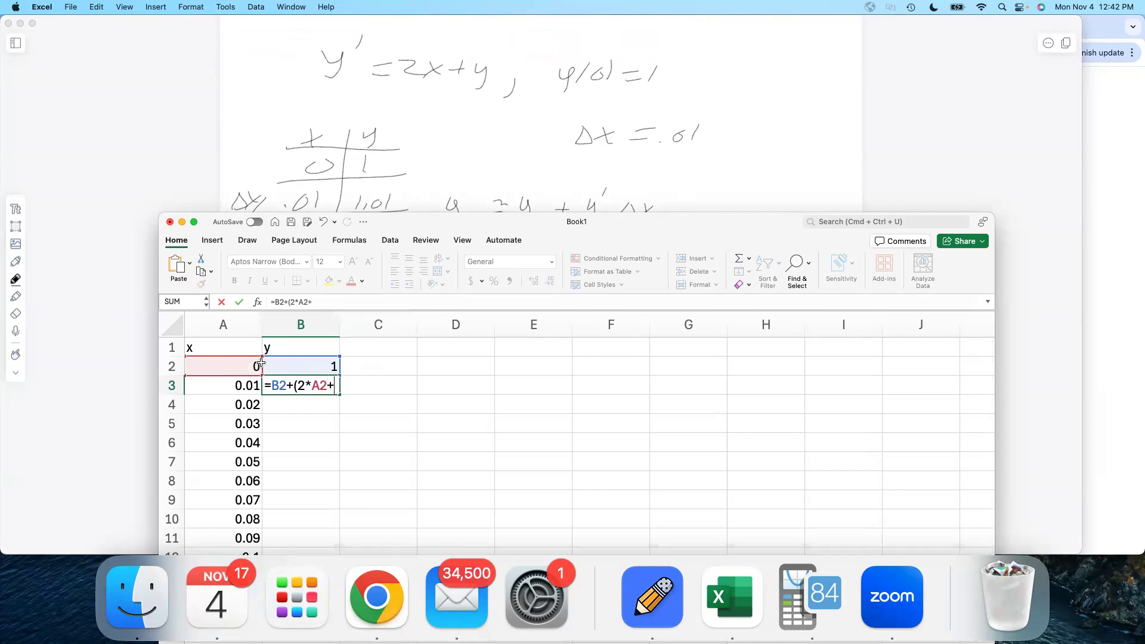
{"action": "left_click", "coordinate": [301, 365]}
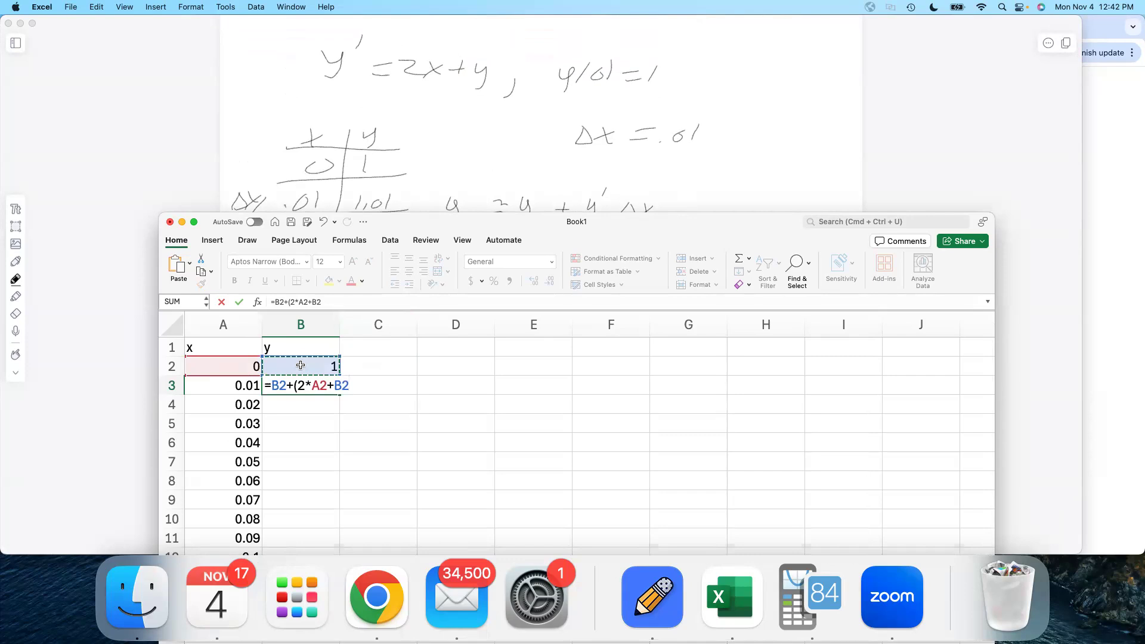
{"action": "type", "text": ")*.01"}
{"action": "key", "text": "Return"}
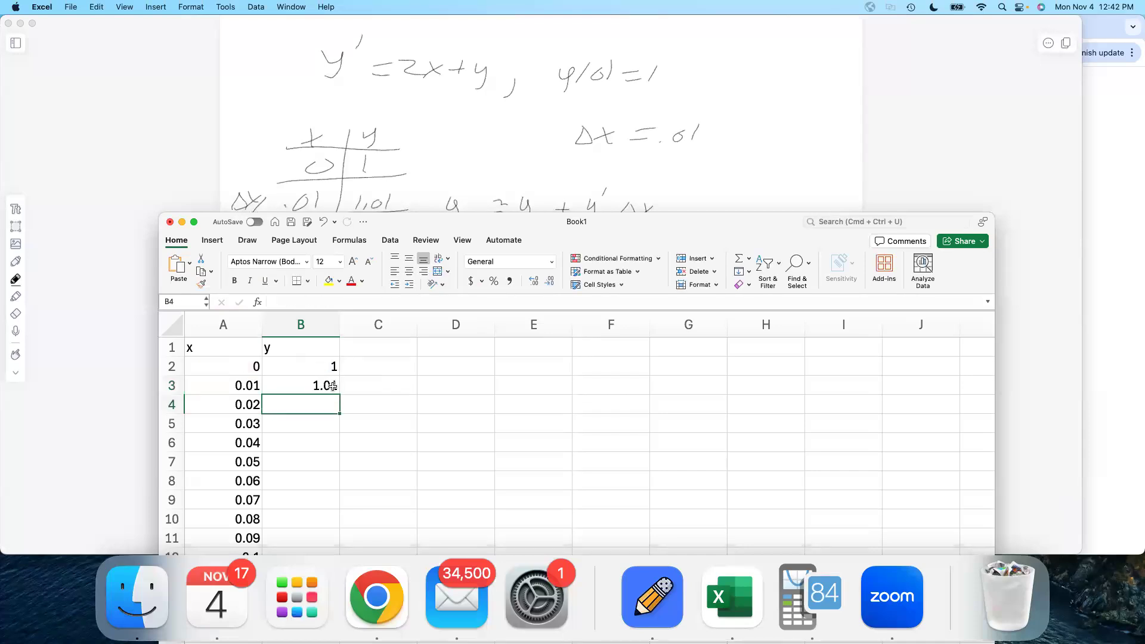
Step: Fill the formula in B3 down the y column through B12 and check the formula in B4
{"action": "left_click", "coordinate": [335, 388]}
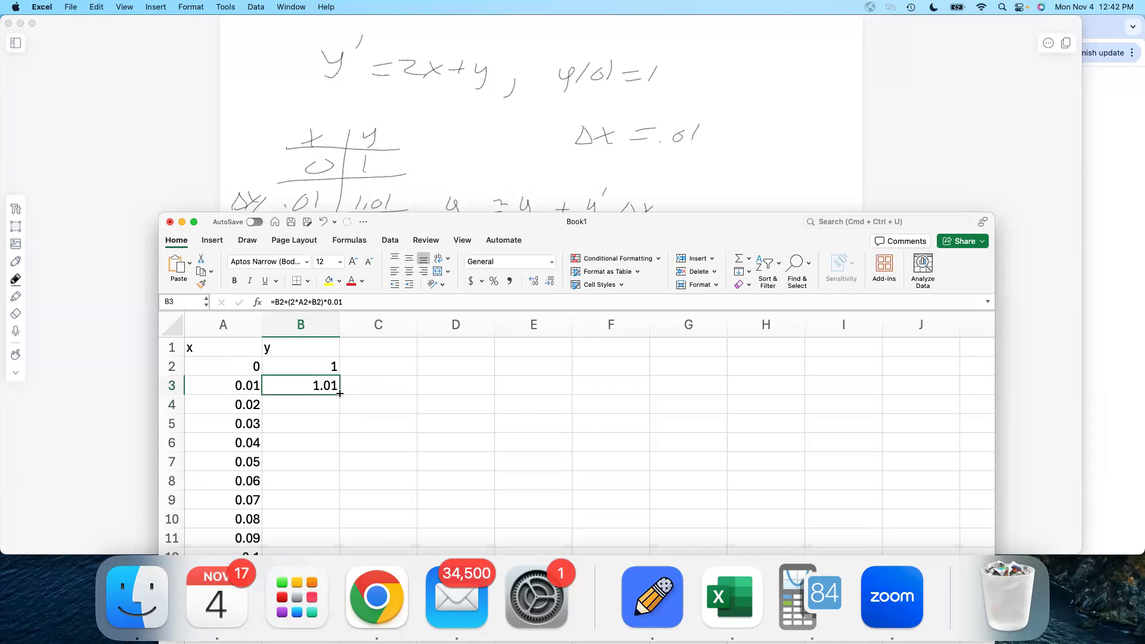
{"action": "double_click", "coordinate": [339, 393]}
{"action": "left_click", "coordinate": [293, 404]}
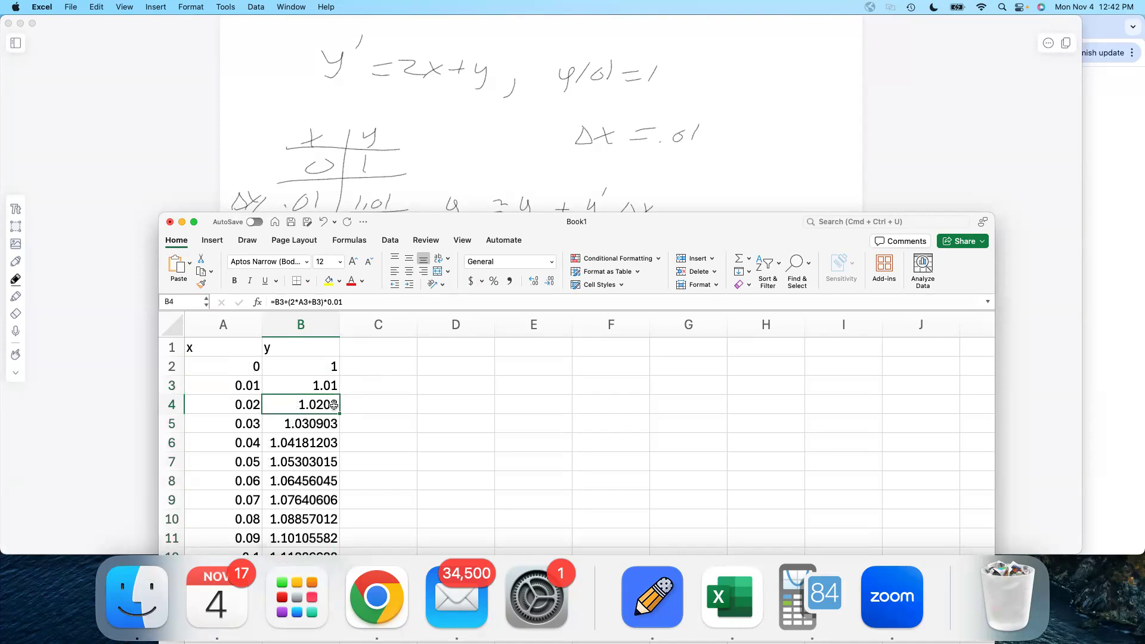
{"action": "scroll", "coordinate": [334, 404], "scroll_direction": "down", "scroll_amount": 3}
{"action": "scroll", "coordinate": [333, 405], "scroll_direction": "up", "scroll_amount": 4}
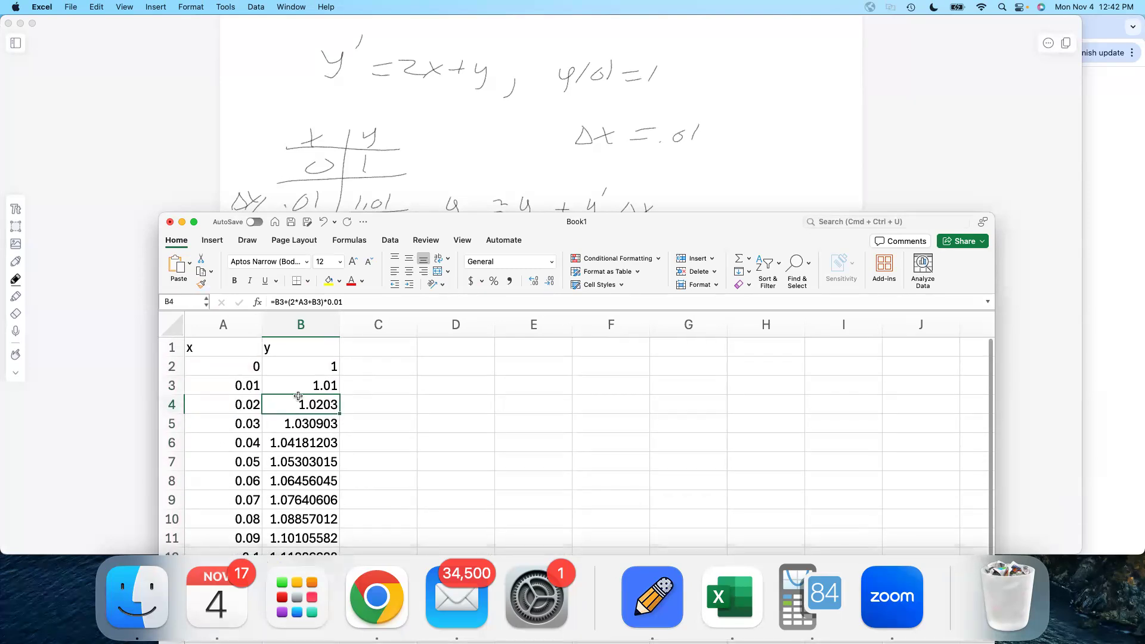
Step: Change the x step in cell A3 so its formula reads =A2+0.001
{"action": "left_click", "coordinate": [241, 386]}
{"action": "left_click", "coordinate": [315, 301]}
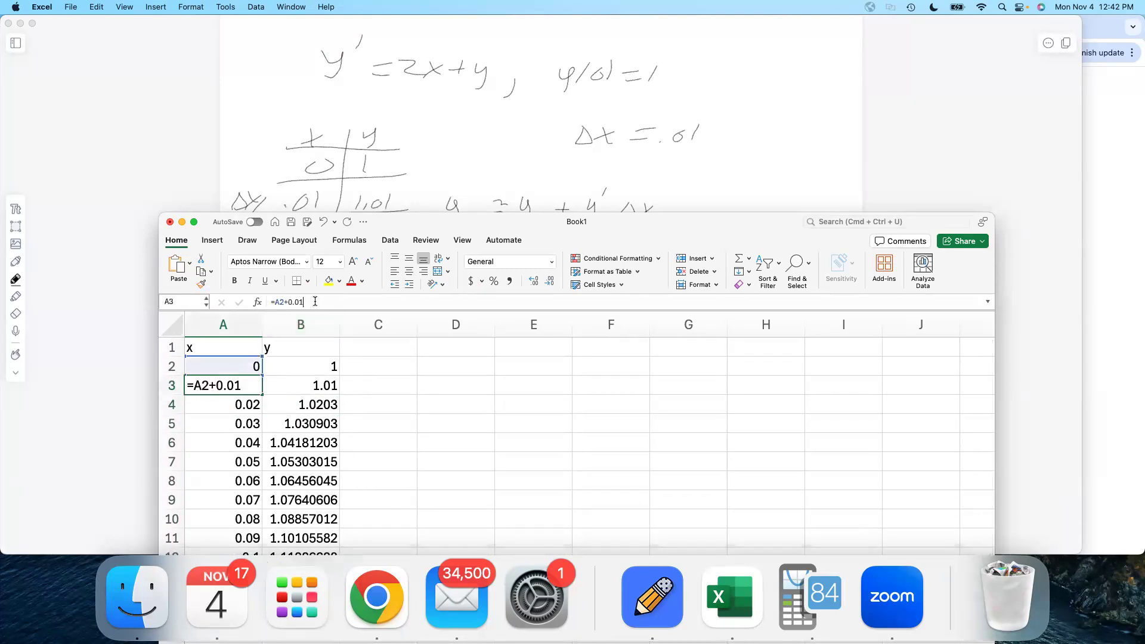
{"action": "key", "text": "BackSpace"}
{"action": "type", "text": "0"}
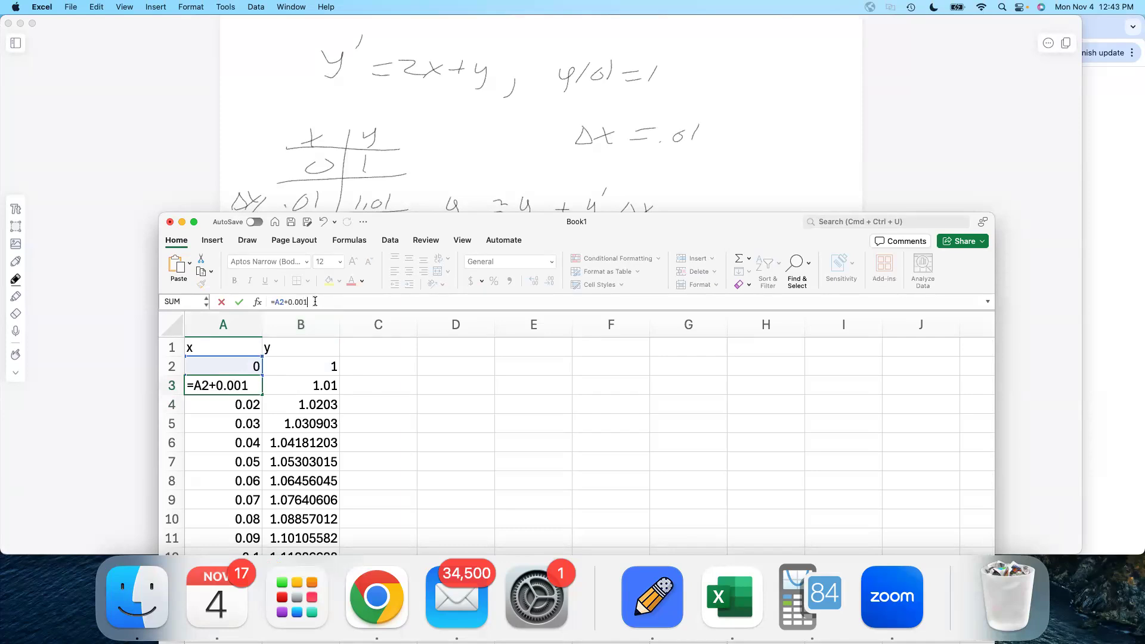
{"action": "type", "text": "1"}
{"action": "key", "text": "Return"}
Step: Fill the formulas in A3:B3 down through row 12 and review both columns
{"action": "left_click", "coordinate": [256, 391]}
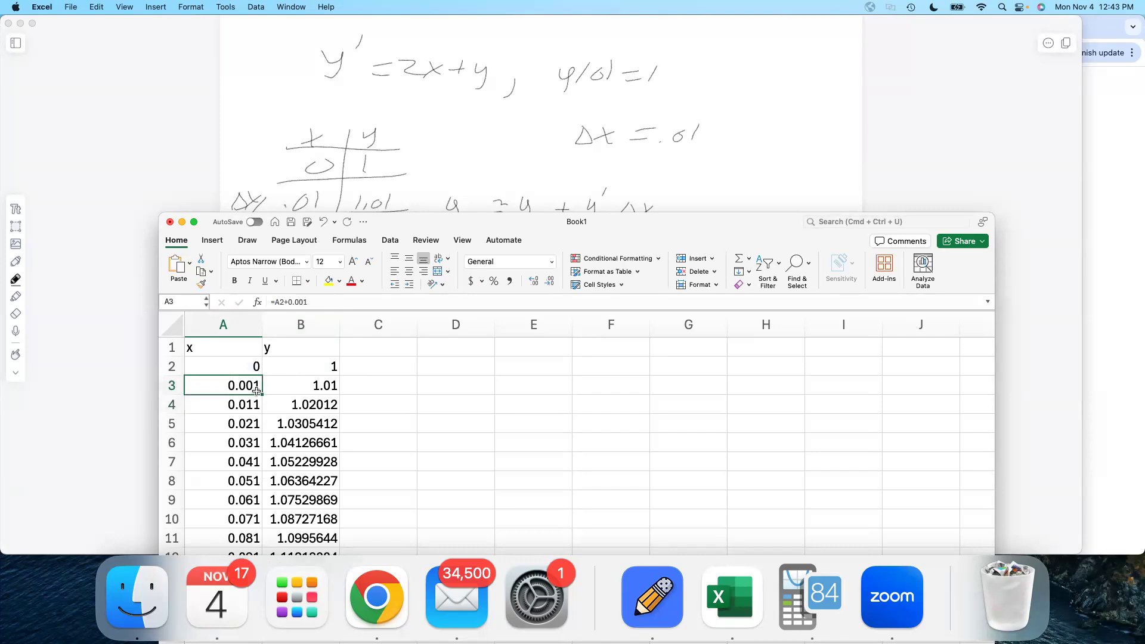
{"action": "left_click", "coordinate": [316, 385], "text": "shift"}
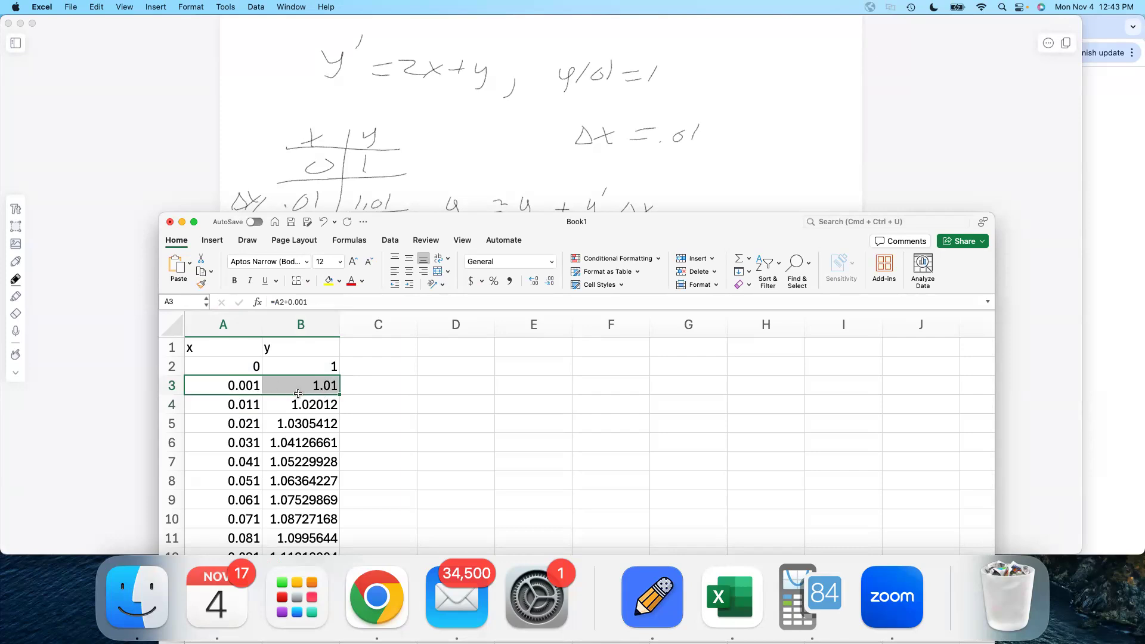
{"action": "double_click", "coordinate": [339, 395]}
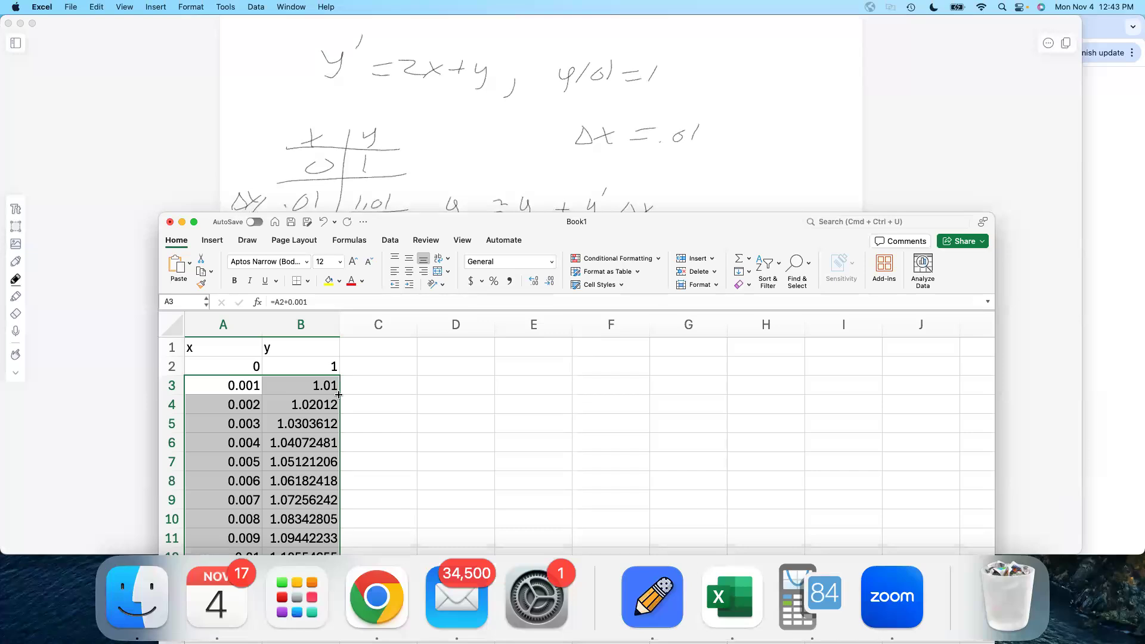
{"action": "scroll", "coordinate": [335, 492], "scroll_direction": "down", "scroll_amount": 3}
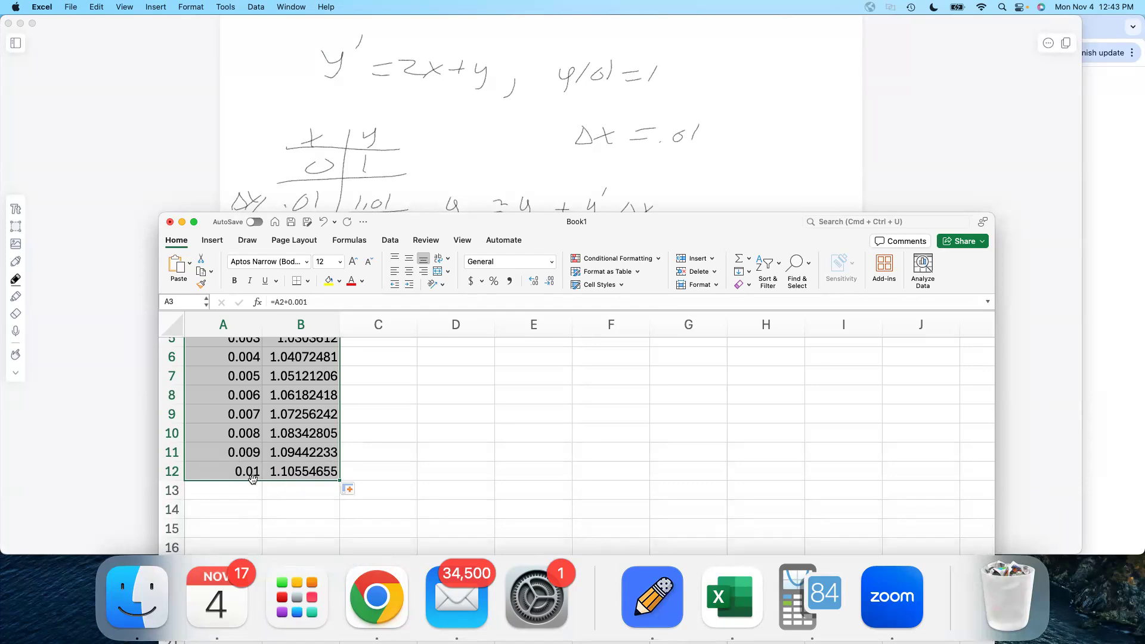
{"action": "scroll", "coordinate": [255, 479], "scroll_direction": "up", "scroll_amount": 3}
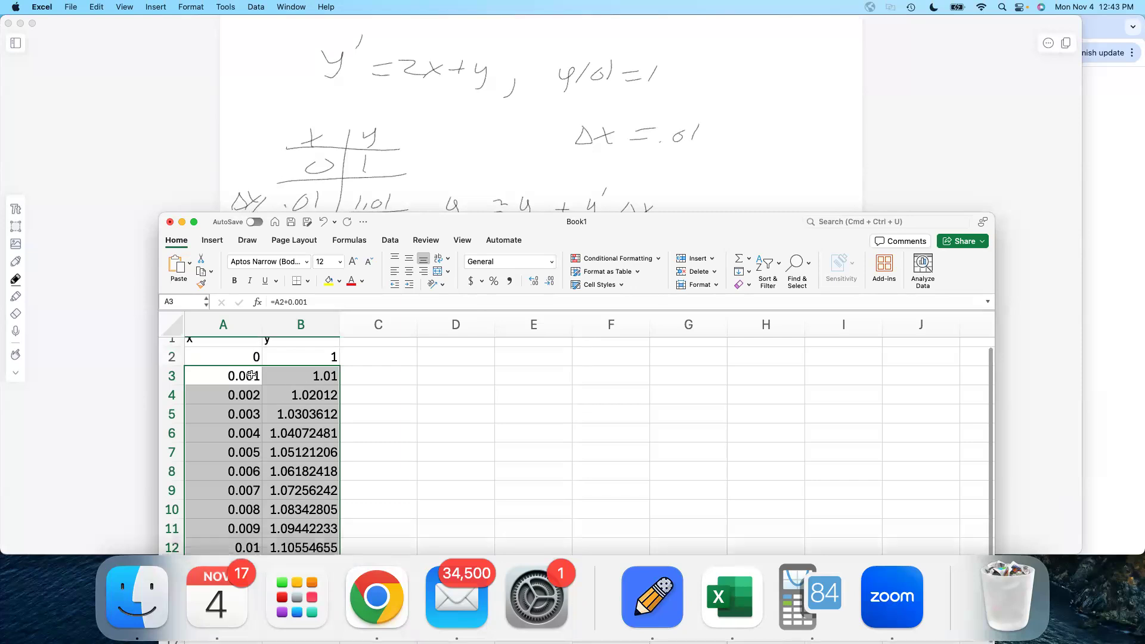
Step: Move the workbook window up to reveal more rows and select cells A3:B3
{"action": "left_click", "coordinate": [236, 372]}
{"action": "left_click", "coordinate": [241, 358]}
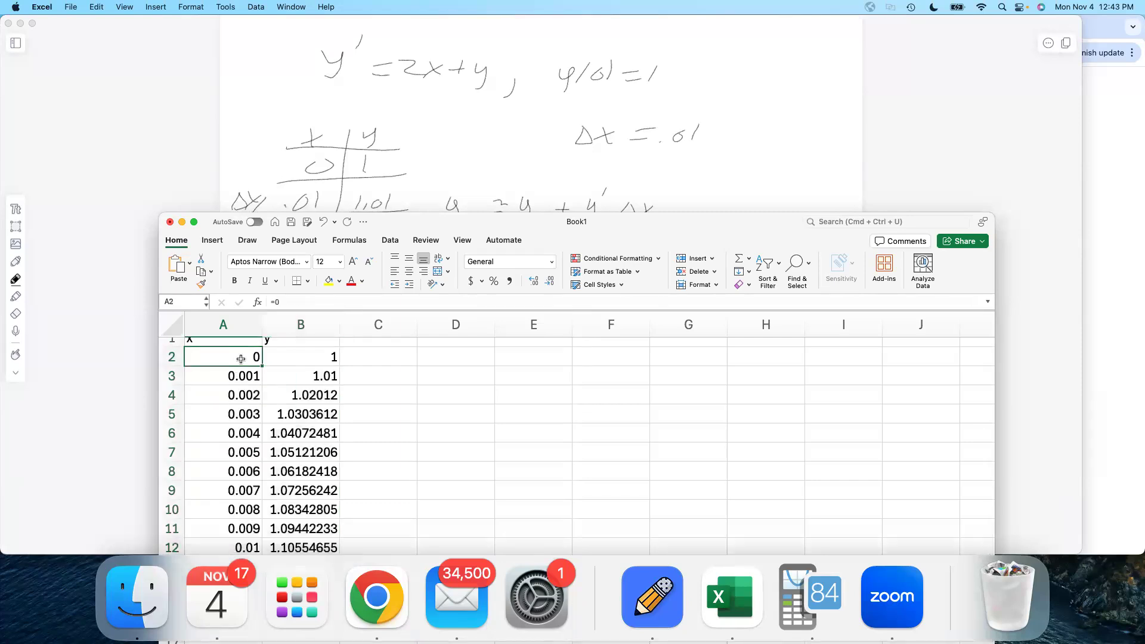
{"action": "left_click_drag", "start_coordinate": [531, 222], "coordinate": [488, 96]}
{"action": "left_click", "coordinate": [187, 249]}
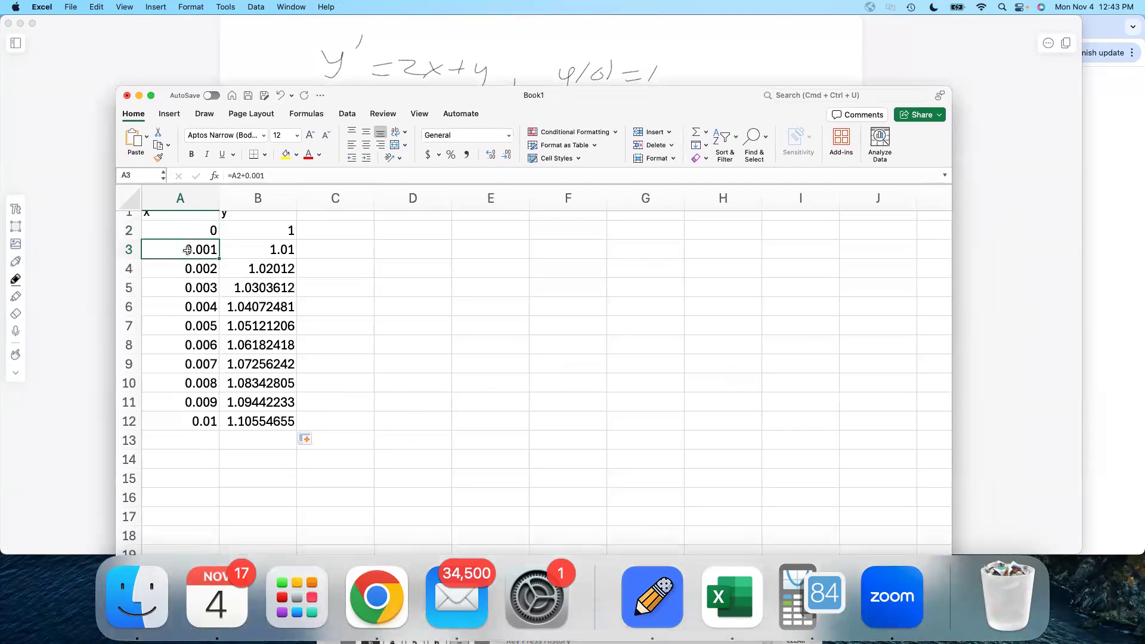
{"action": "left_click", "coordinate": [272, 250], "text": "shift"}
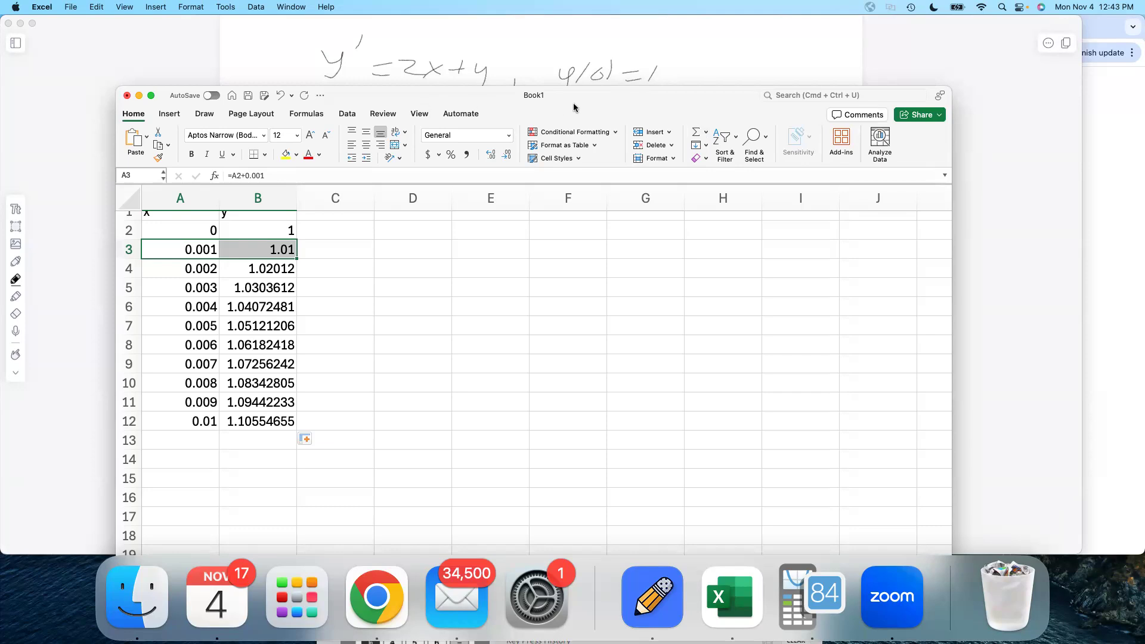
Step: Open the fill options for the selected cells and maximize the workbook window
{"action": "left_click", "coordinate": [704, 147]}
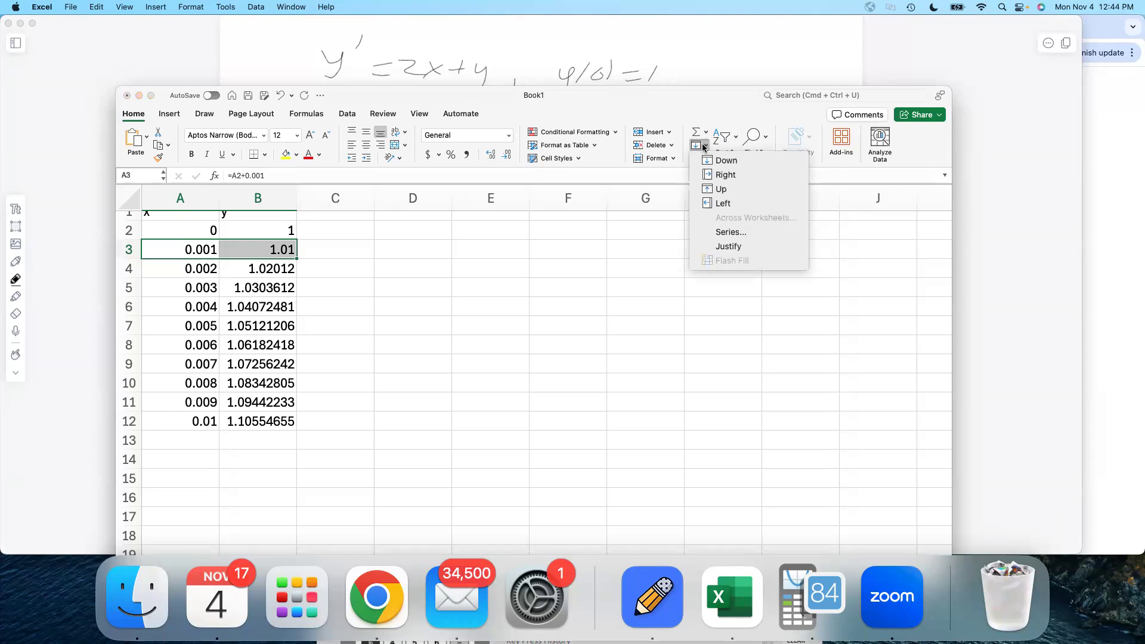
{"action": "left_click", "coordinate": [704, 147]}
{"action": "left_click", "coordinate": [704, 147]}
{"action": "left_click", "coordinate": [769, 98]}
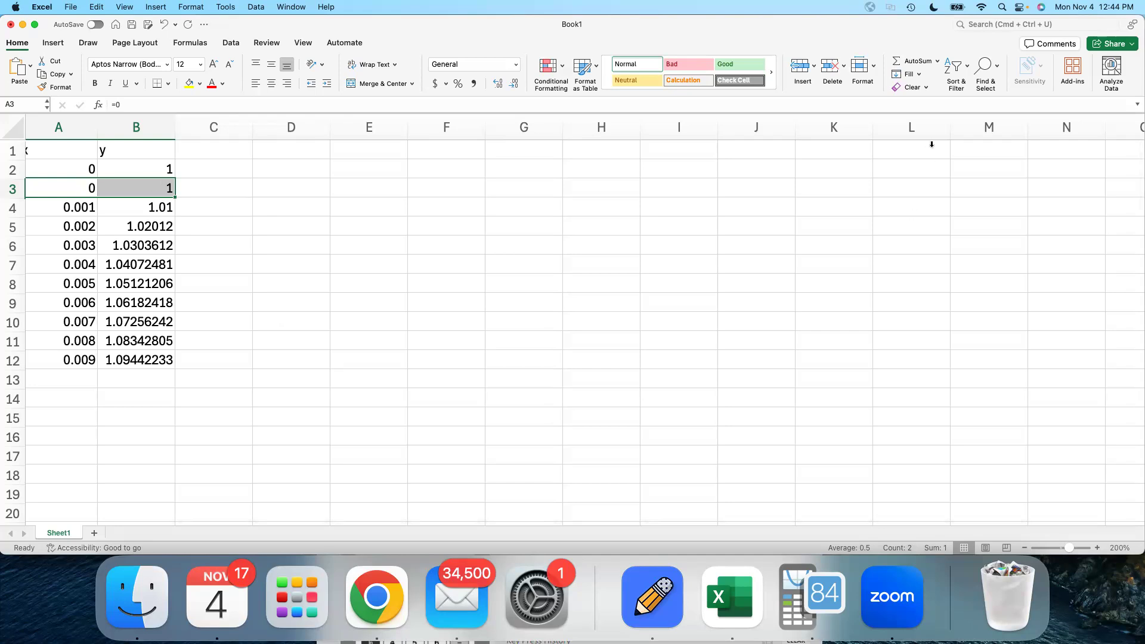
Step: Try to fill A3:B3 as a linear series in columns with step value 1 and stop value 10000, and undo it
{"action": "left_click", "coordinate": [914, 76]}
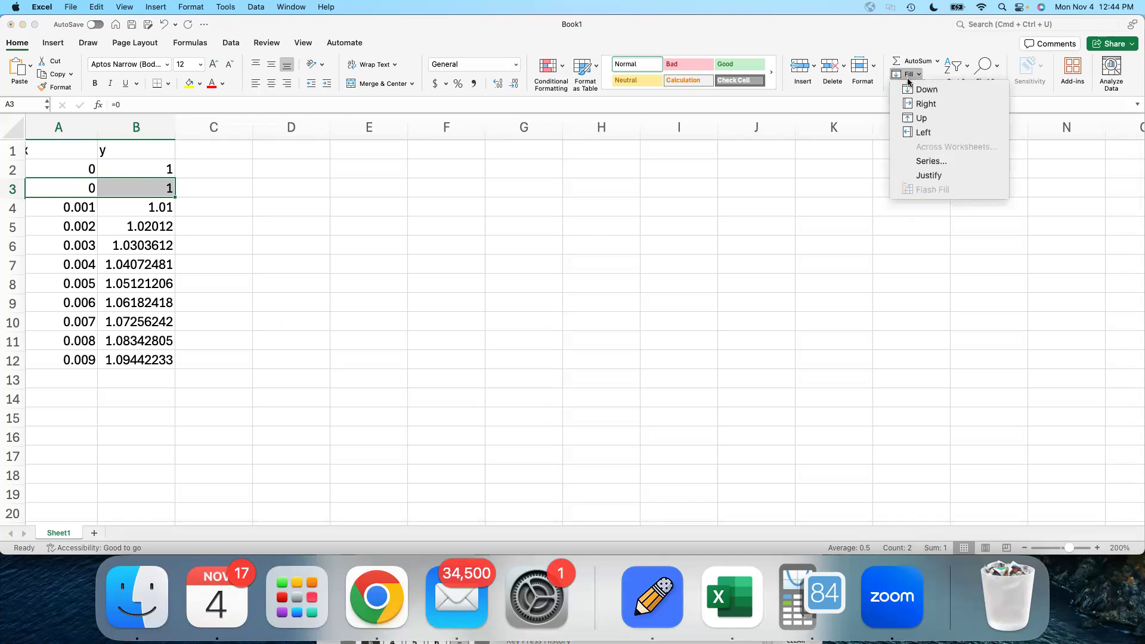
{"action": "left_click", "coordinate": [933, 162]}
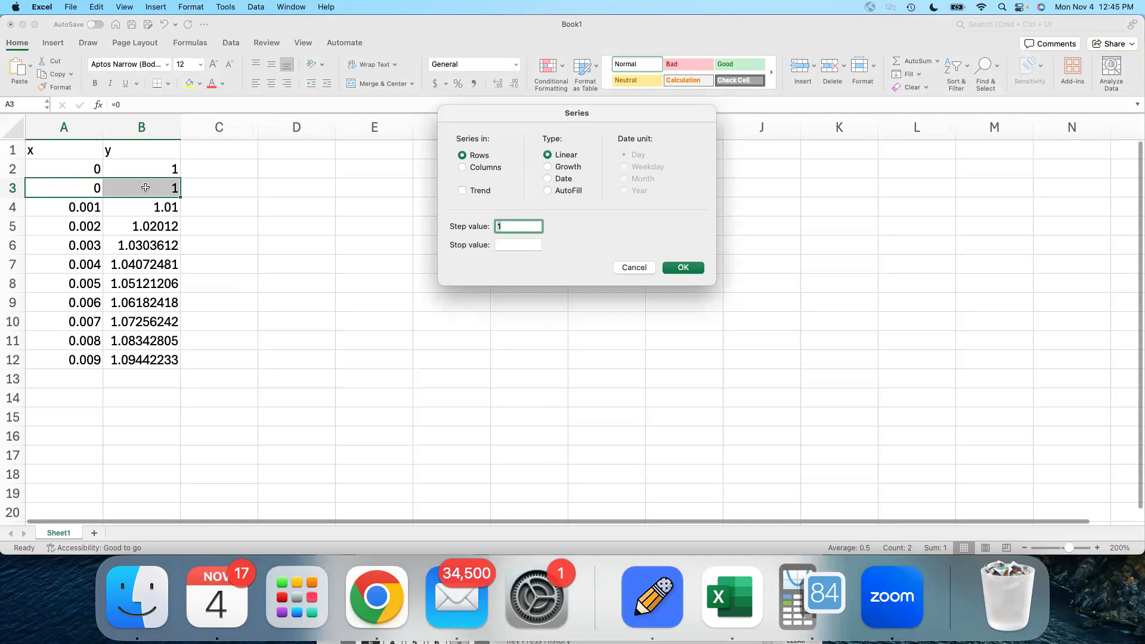
{"action": "left_click", "coordinate": [462, 169]}
{"action": "left_click", "coordinate": [512, 245]}
{"action": "type", "text": "10000"}
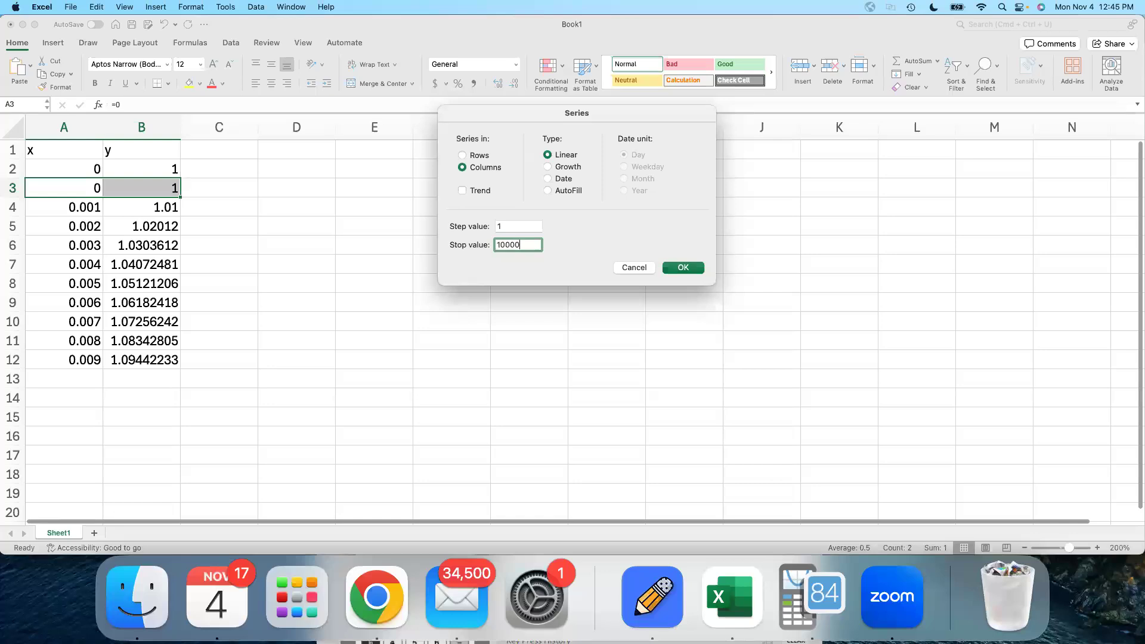
{"action": "left_click", "coordinate": [695, 268]}
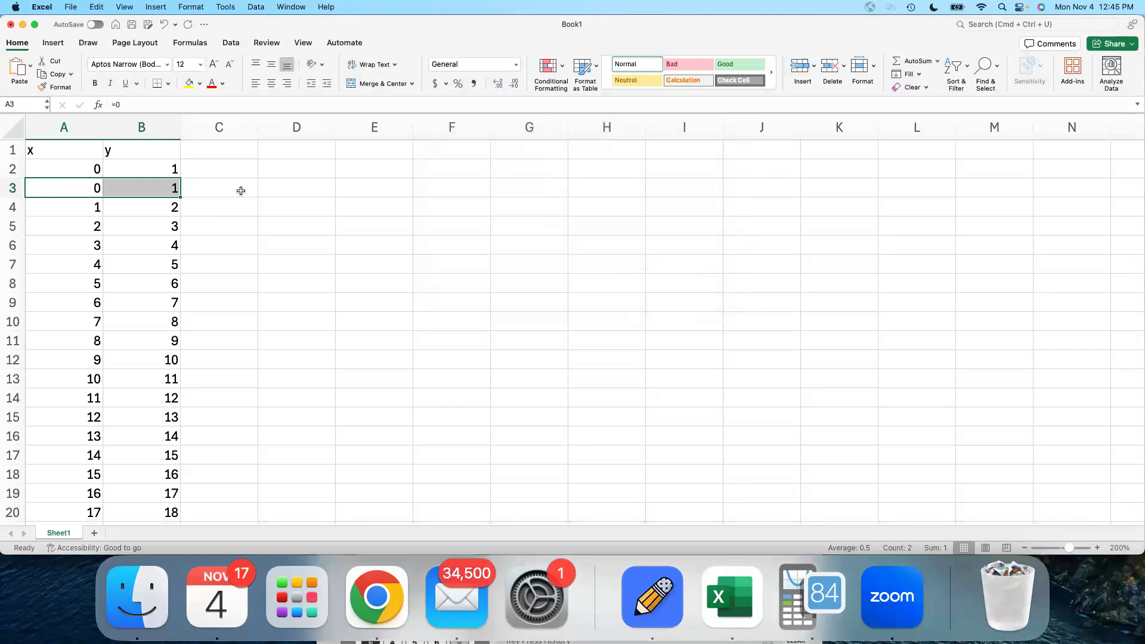
{"action": "key", "text": "super+z"}
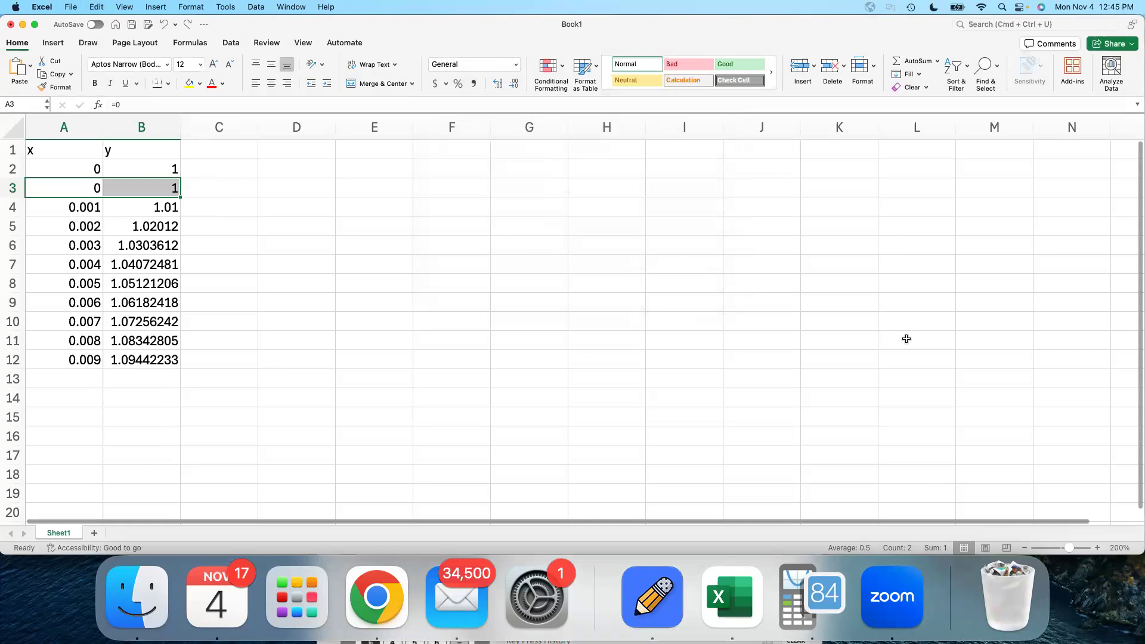
{"action": "left_click", "coordinate": [909, 73]}
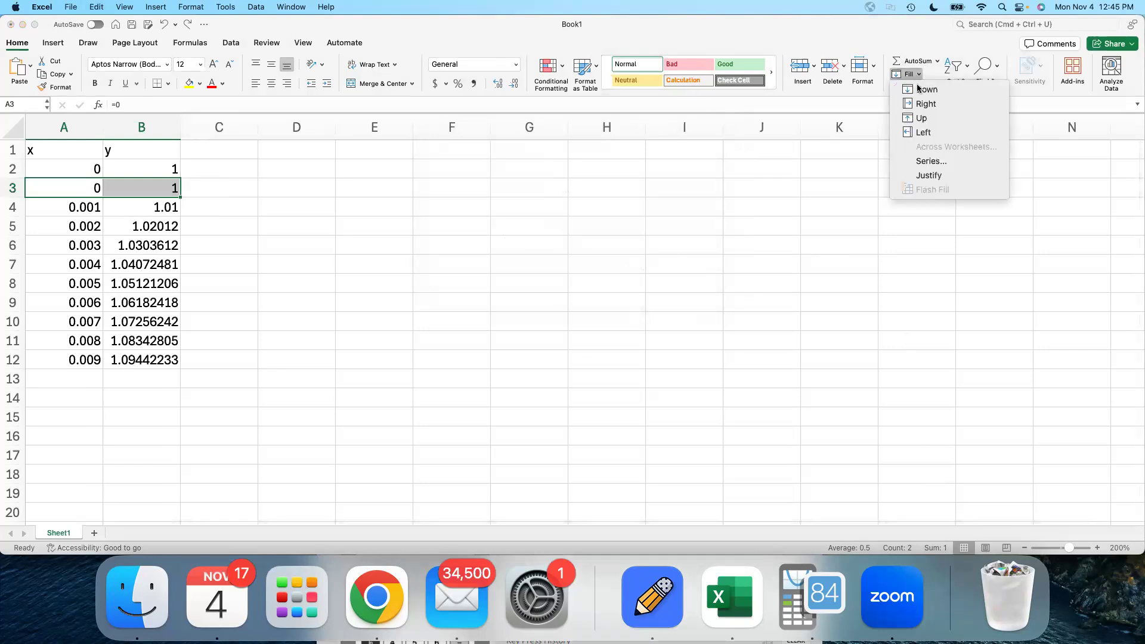
{"action": "left_click", "coordinate": [929, 175]}
{"action": "key", "text": "Return"}
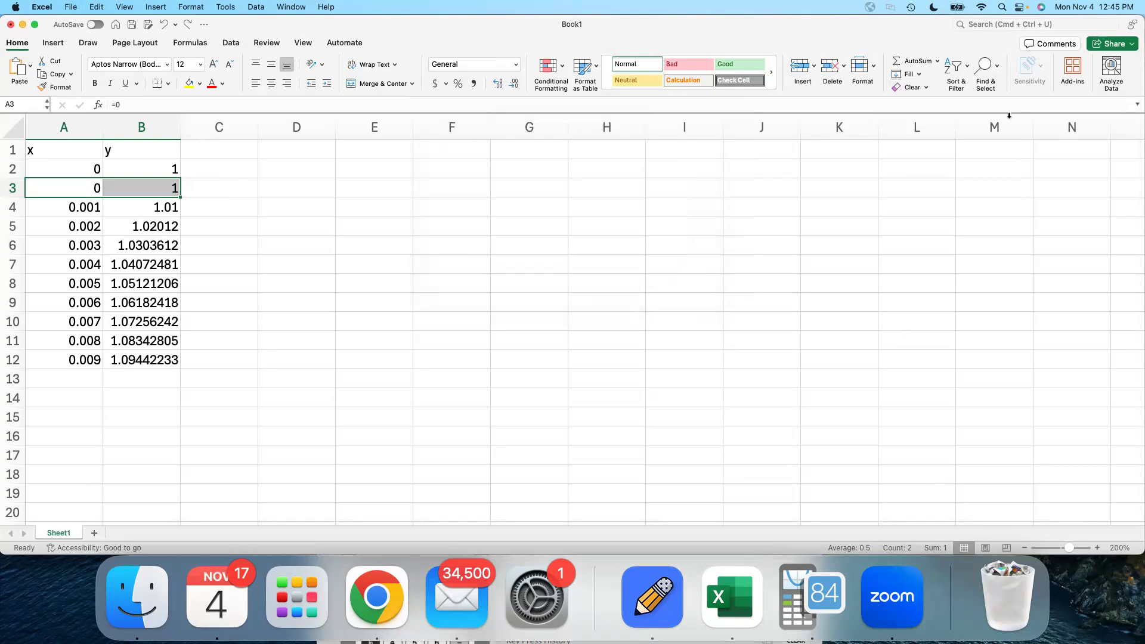
Step: Try a series fill in columns for A3:B3, entering step value .001 and stop value 5, with the AutoFill type
{"action": "left_click", "coordinate": [919, 74]}
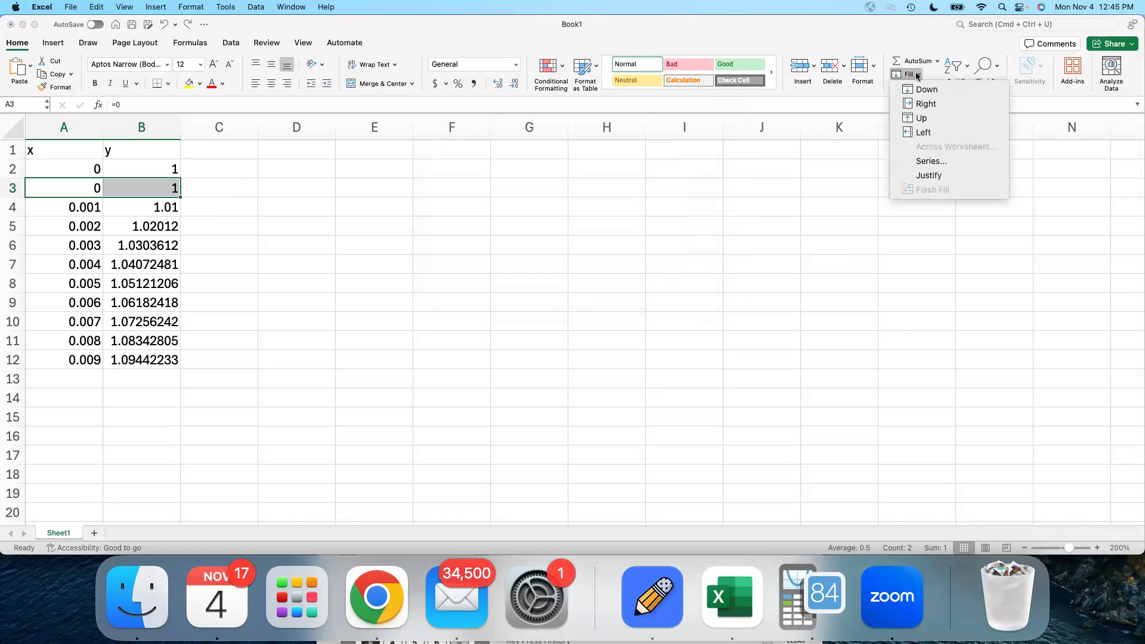
{"action": "left_click", "coordinate": [928, 161]}
{"action": "left_click", "coordinate": [471, 167]}
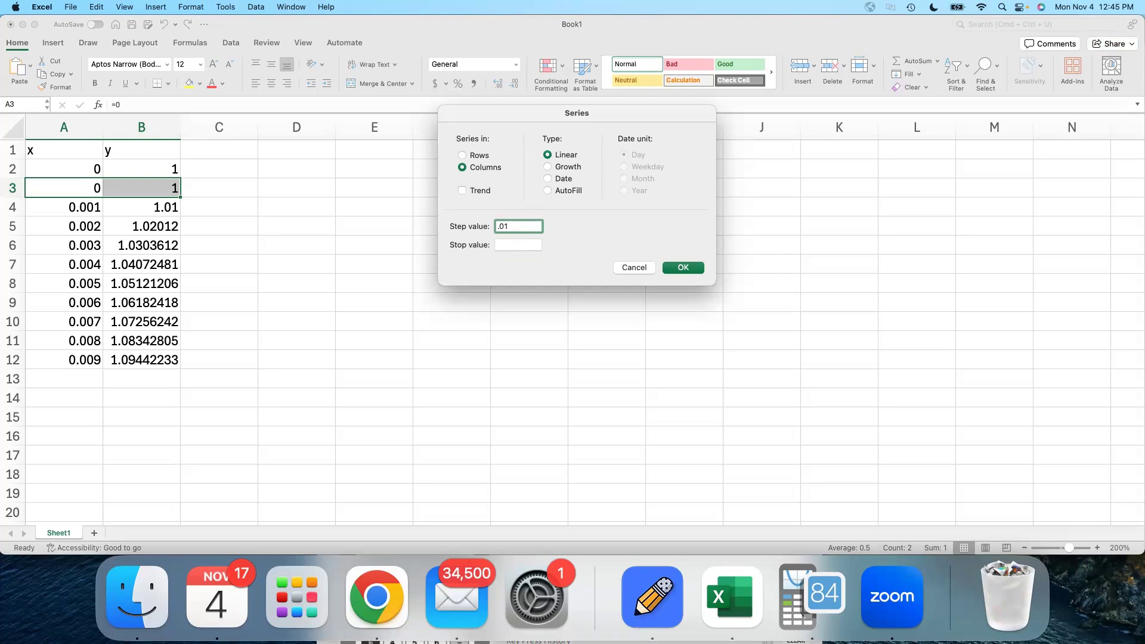
{"action": "left_click", "coordinate": [505, 243]}
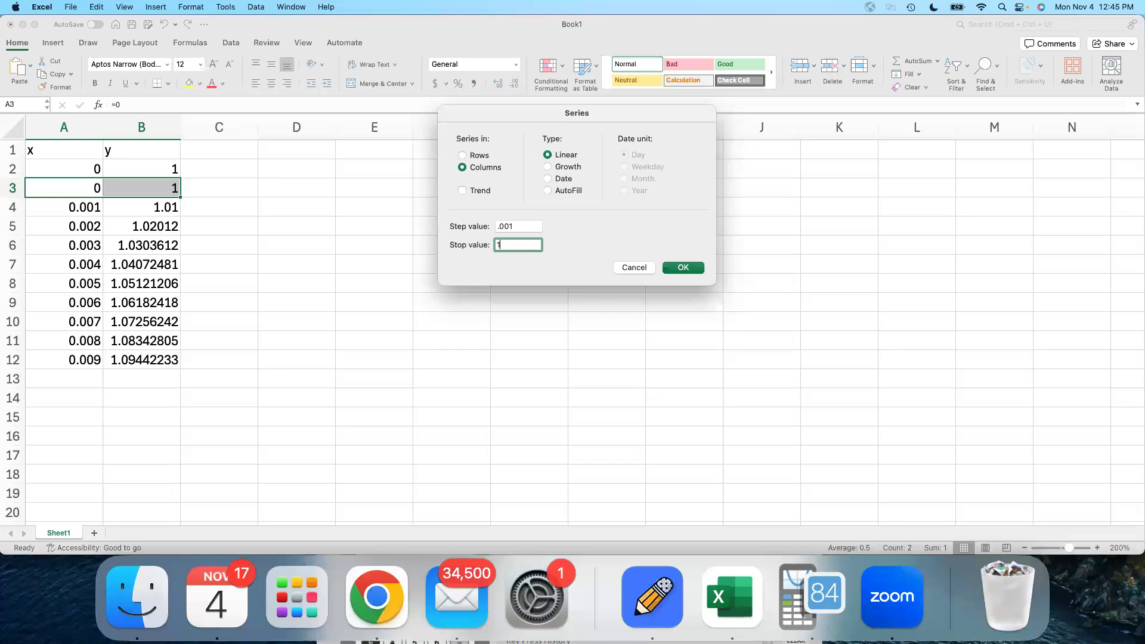
{"action": "type", "text": "5"}
{"action": "left_click", "coordinate": [570, 191]}
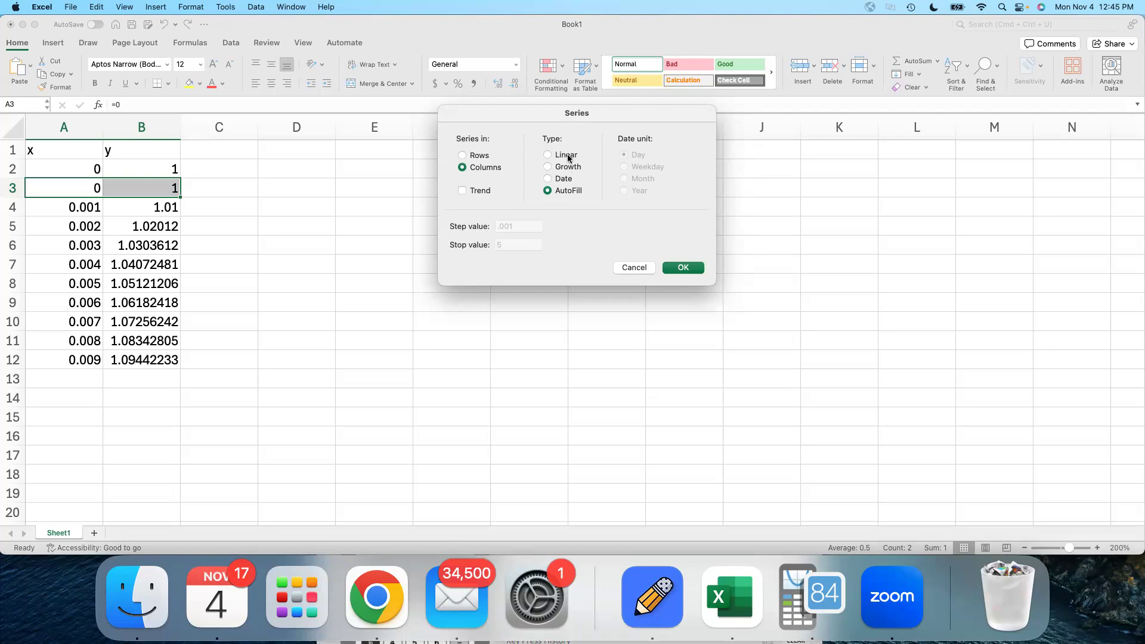
{"action": "left_click", "coordinate": [687, 267]}
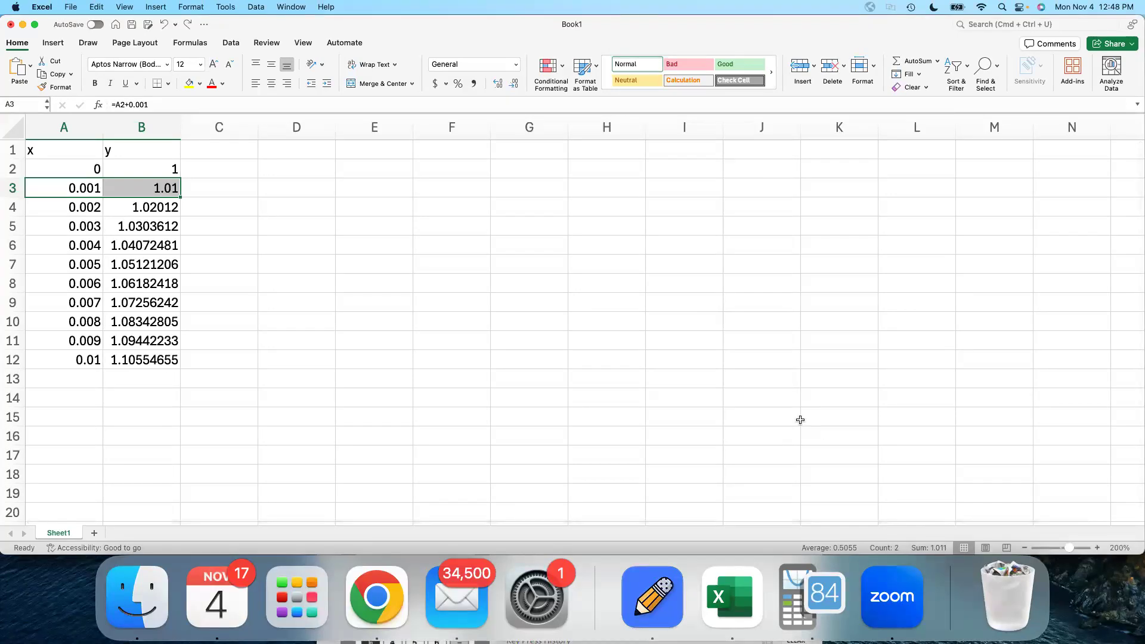
Step: Extend the x and y formulas from cells A12:B12 down through row 1002
{"action": "left_click", "coordinate": [919, 75]}
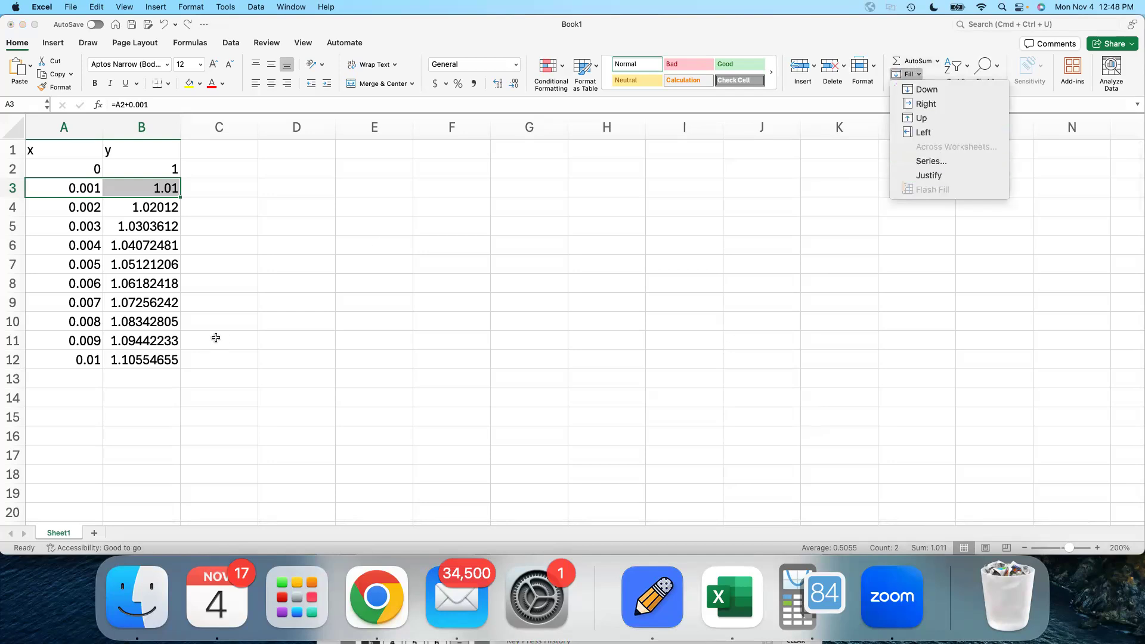
{"action": "left_click", "coordinate": [58, 359]}
{"action": "left_click", "coordinate": [58, 359]}
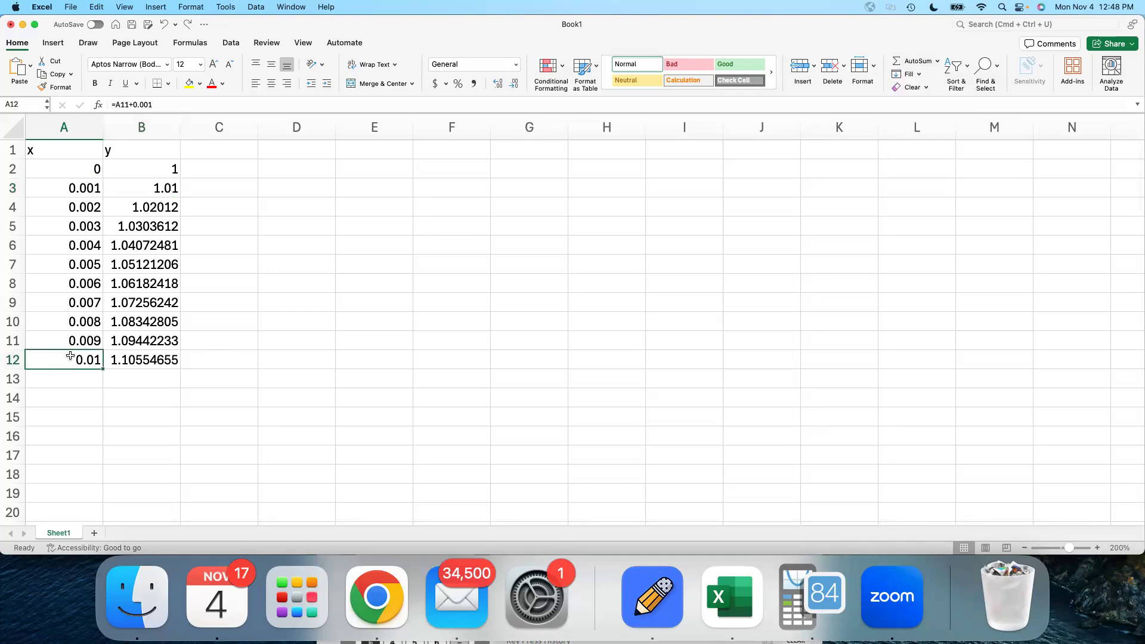
{"action": "left_click", "coordinate": [173, 357], "text": "shift"}
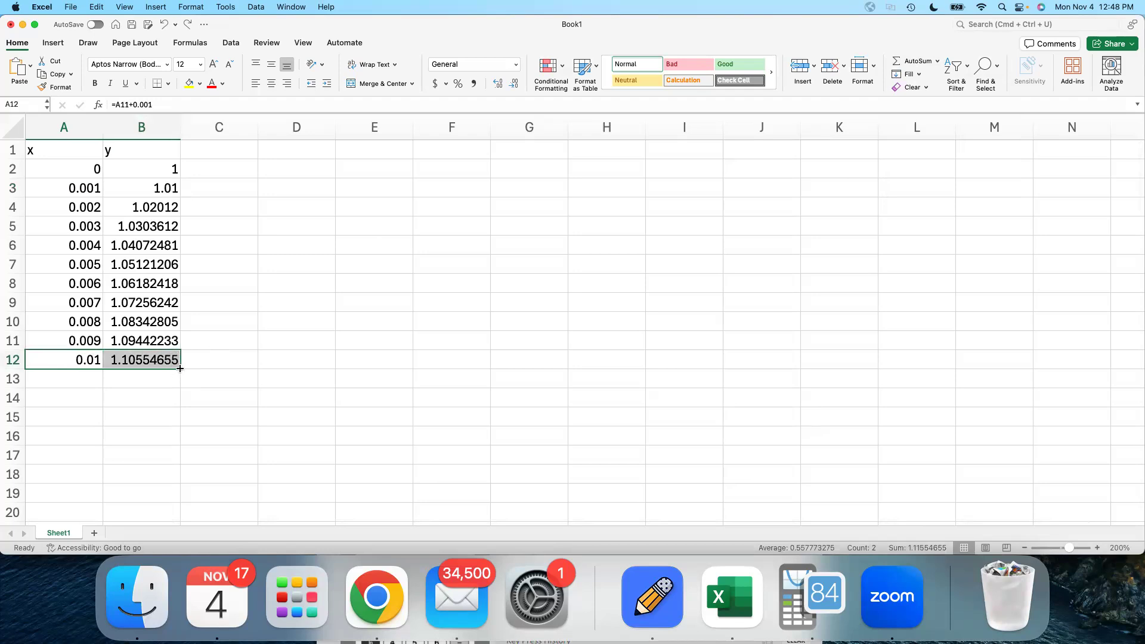
{"action": "left_click_drag", "start_coordinate": [179, 368], "coordinate": [188, 623]}
{"action": "left_click_drag", "start_coordinate": [187, 623], "coordinate": [187, 622]}
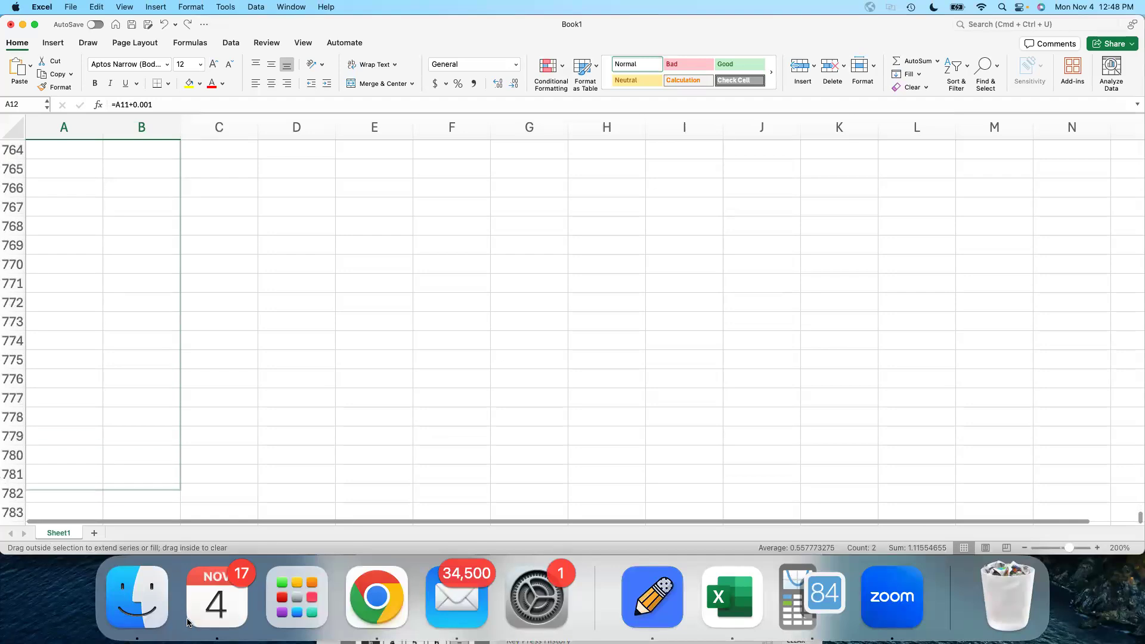
{"action": "left_click_drag", "start_coordinate": [187, 622], "coordinate": [157, 344]}
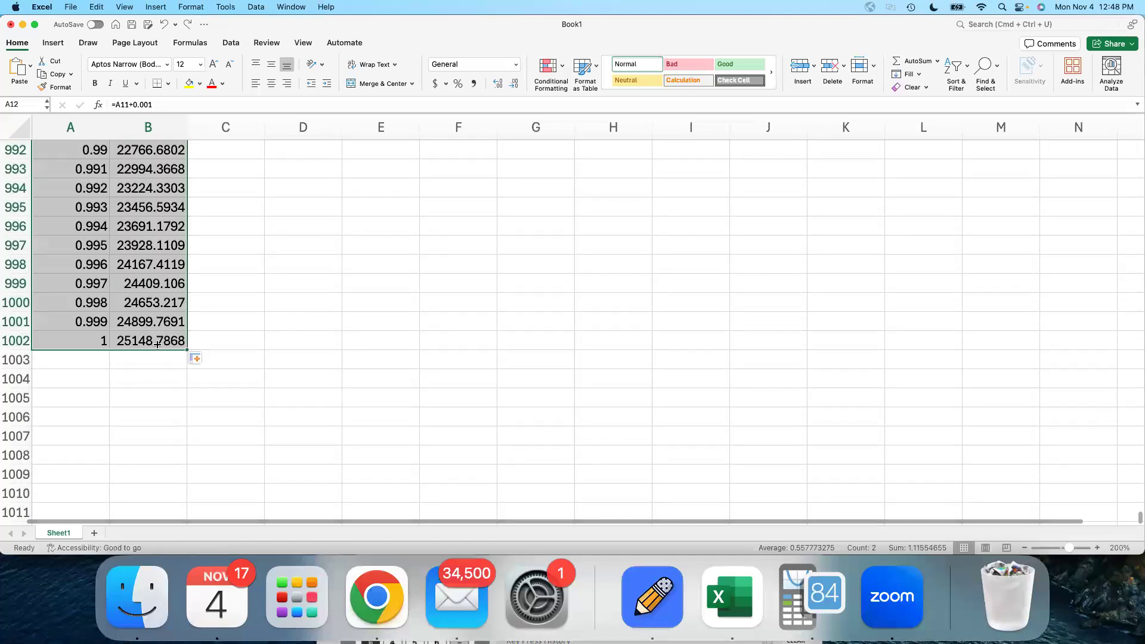
Step: Insert a markers-only scatter chart of columns A and B
{"action": "left_click", "coordinate": [86, 340]}
{"action": "scroll", "coordinate": [212, 355], "scroll_direction": "up", "scroll_amount": 20}
{"action": "scroll", "coordinate": [212, 356], "scroll_direction": "up", "scroll_amount": 20}
{"action": "scroll", "coordinate": [212, 355], "scroll_direction": "up", "scroll_amount": 20}
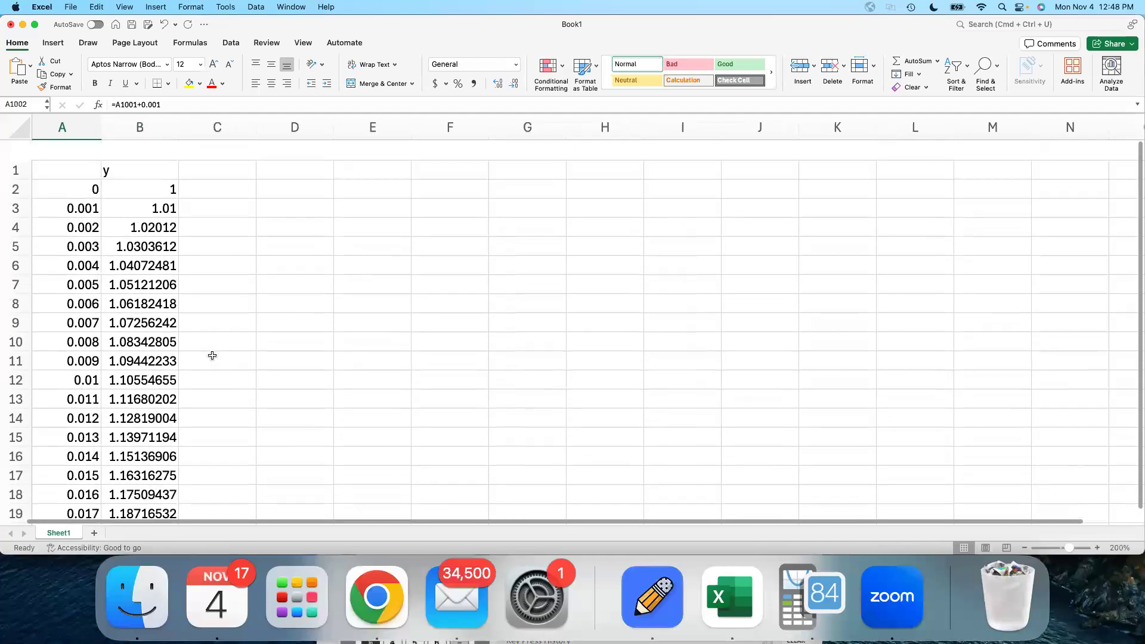
{"action": "left_click", "coordinate": [59, 119]}
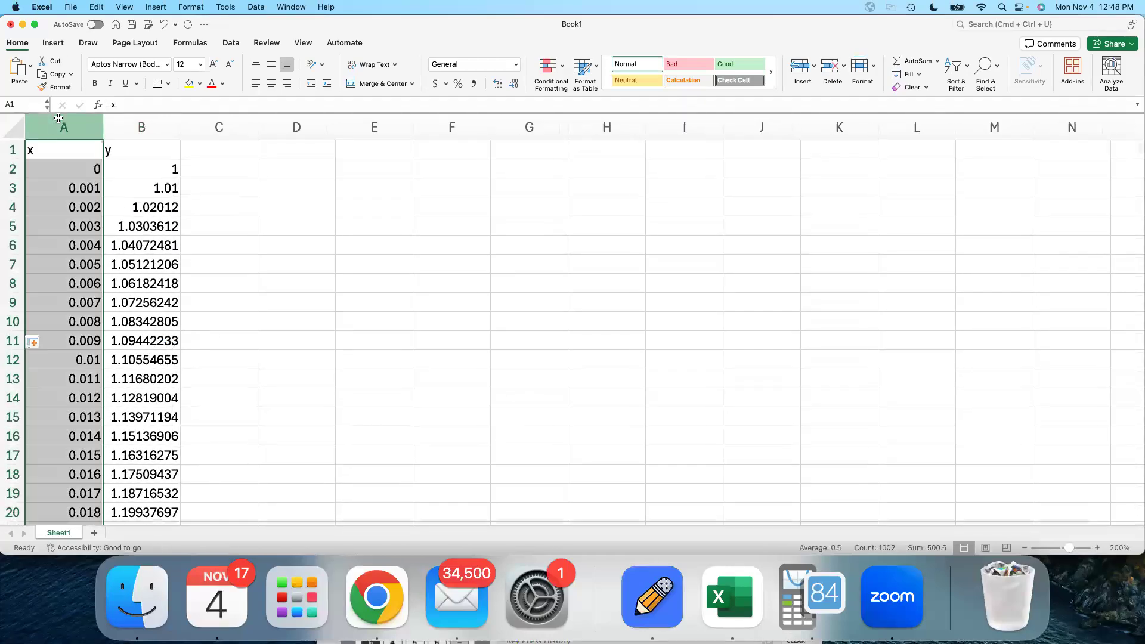
{"action": "left_click", "coordinate": [141, 127], "text": "shift"}
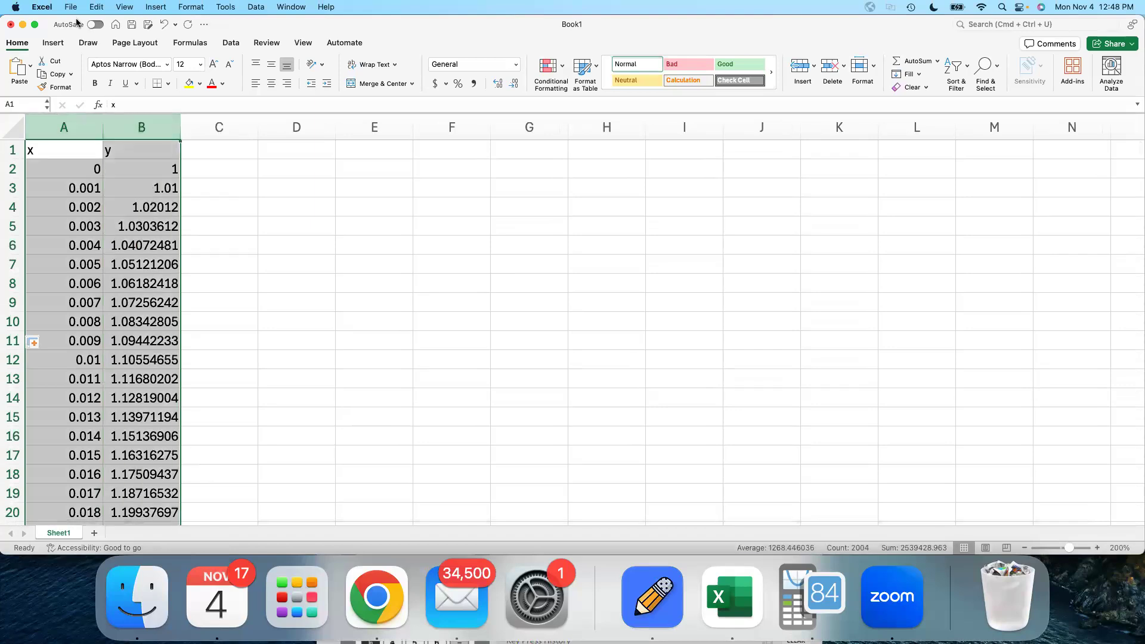
{"action": "left_click", "coordinate": [53, 42]}
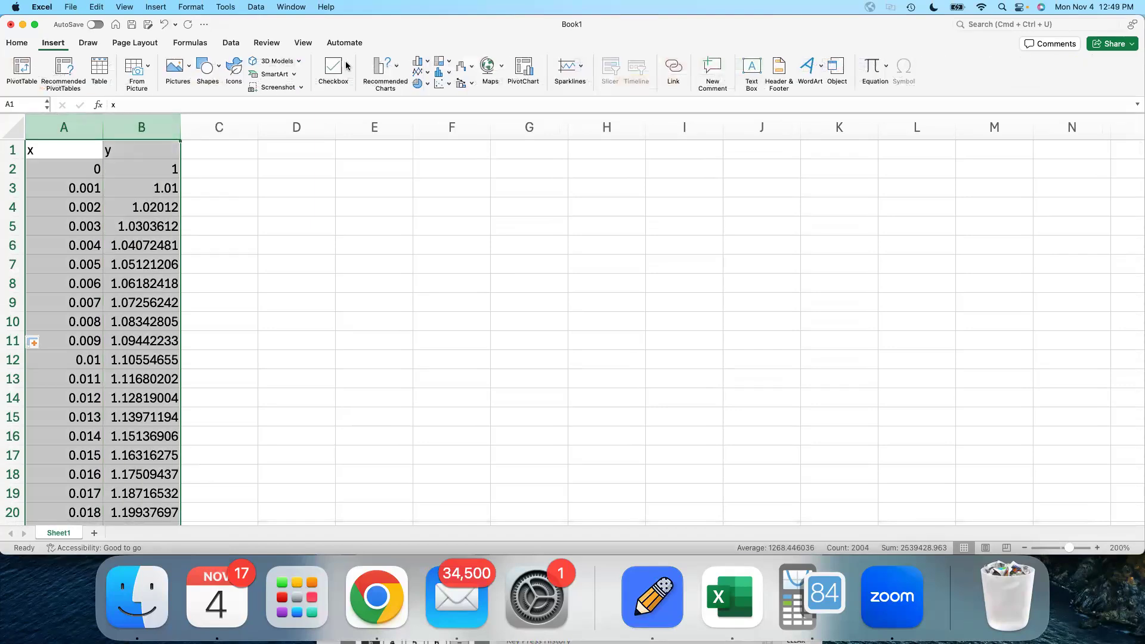
{"action": "left_click", "coordinate": [437, 84]}
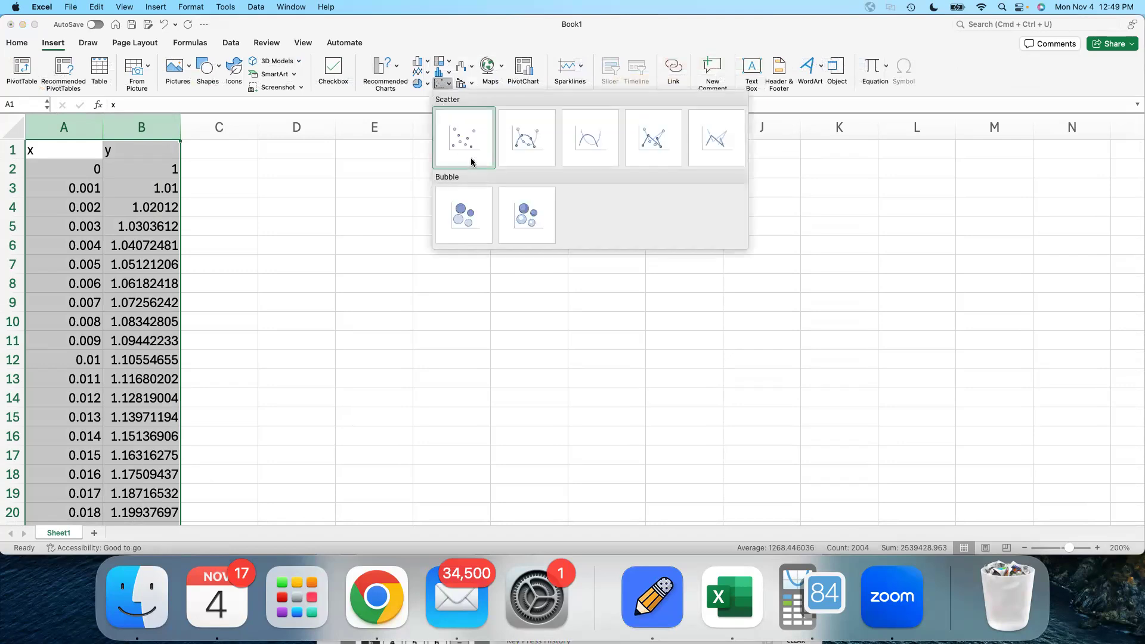
{"action": "left_click", "coordinate": [471, 158]}
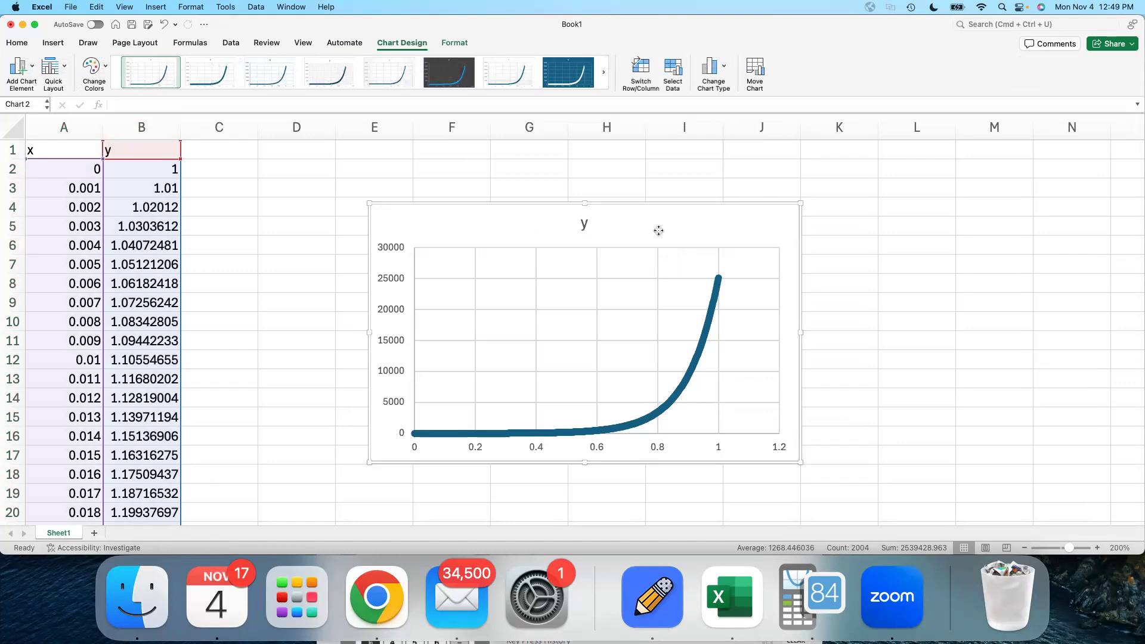
Step: Add a horizontal axis title to the chart reading "Time is hours"
{"action": "left_click", "coordinate": [19, 67]}
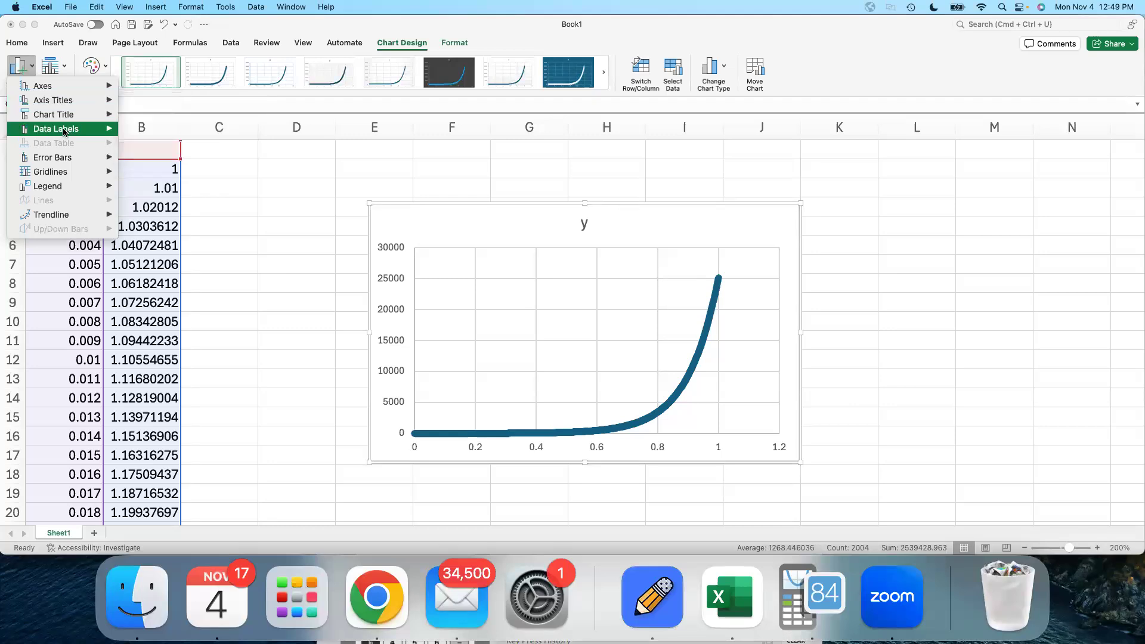
{"action": "mouse_move", "coordinate": [64, 131]}
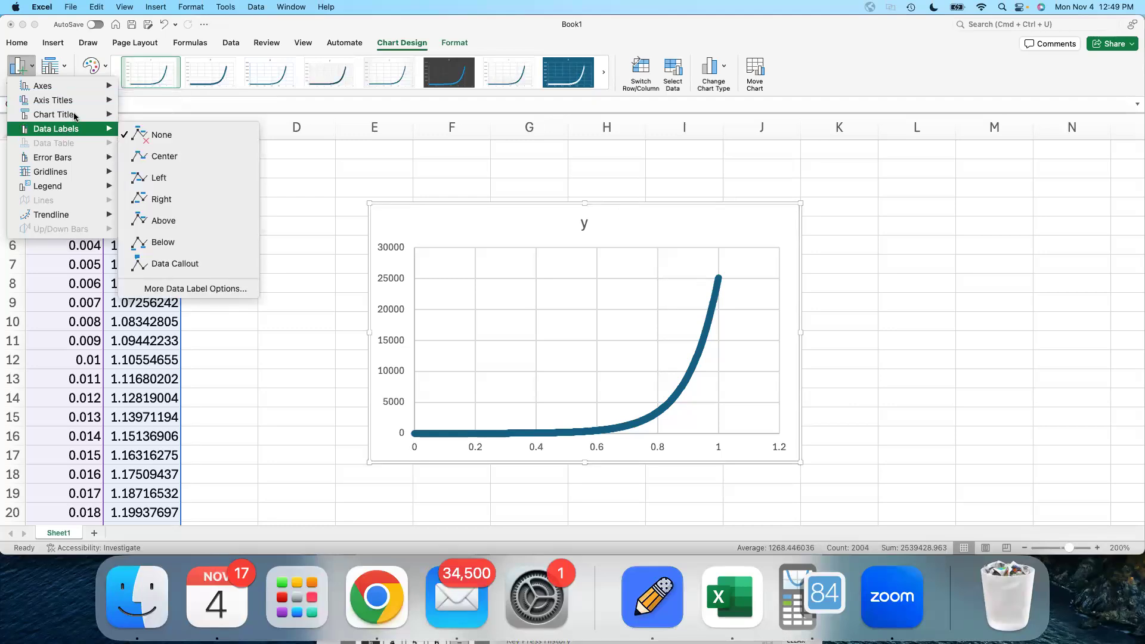
{"action": "mouse_move", "coordinate": [77, 104]}
{"action": "left_click", "coordinate": [231, 112]}
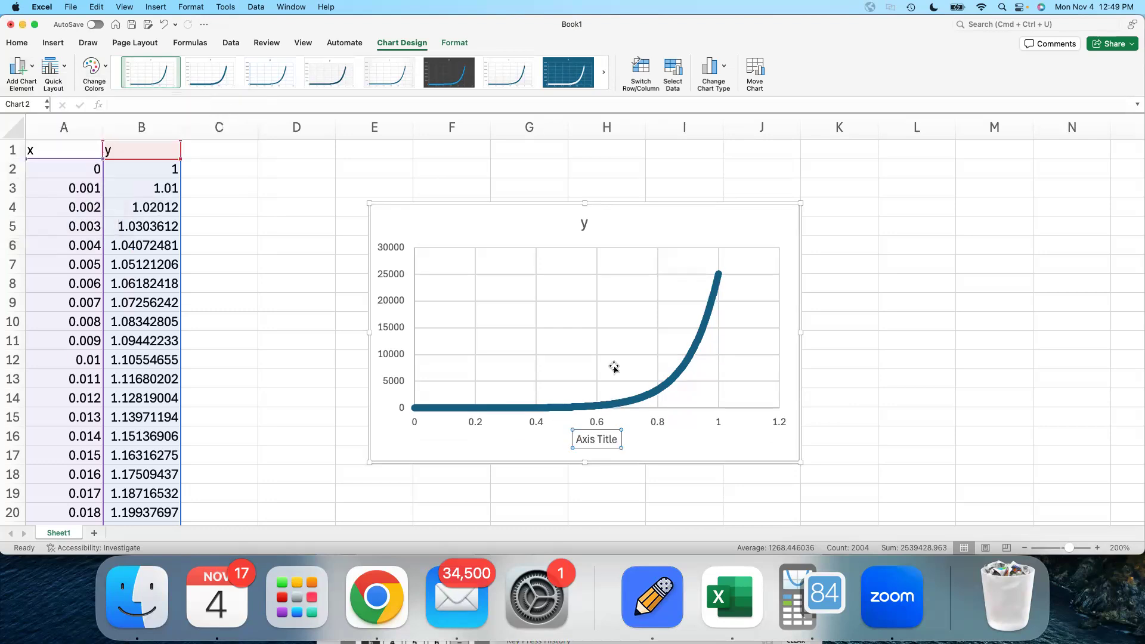
{"action": "triple_click", "coordinate": [602, 439]}
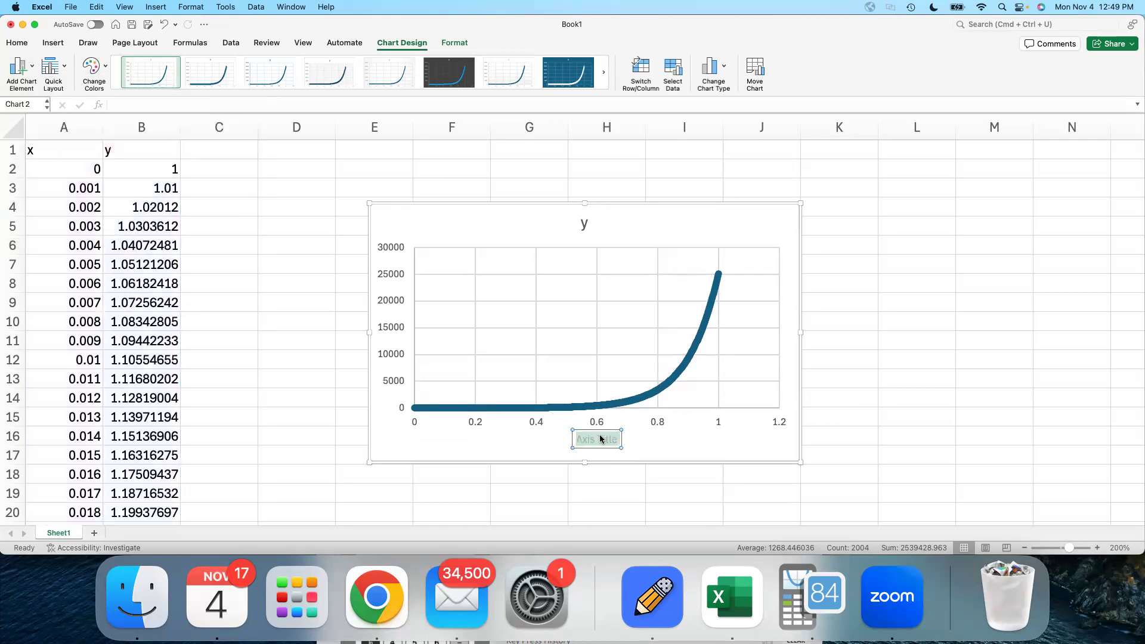
{"action": "type", "text": "Time is"}
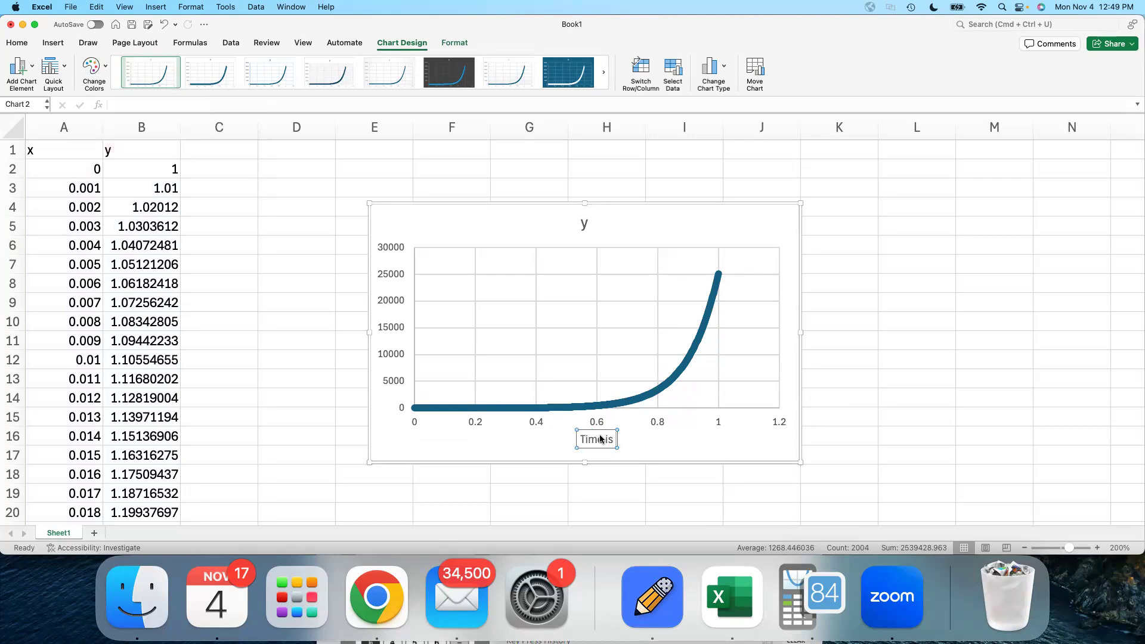
{"action": "type", "text": " hours"}
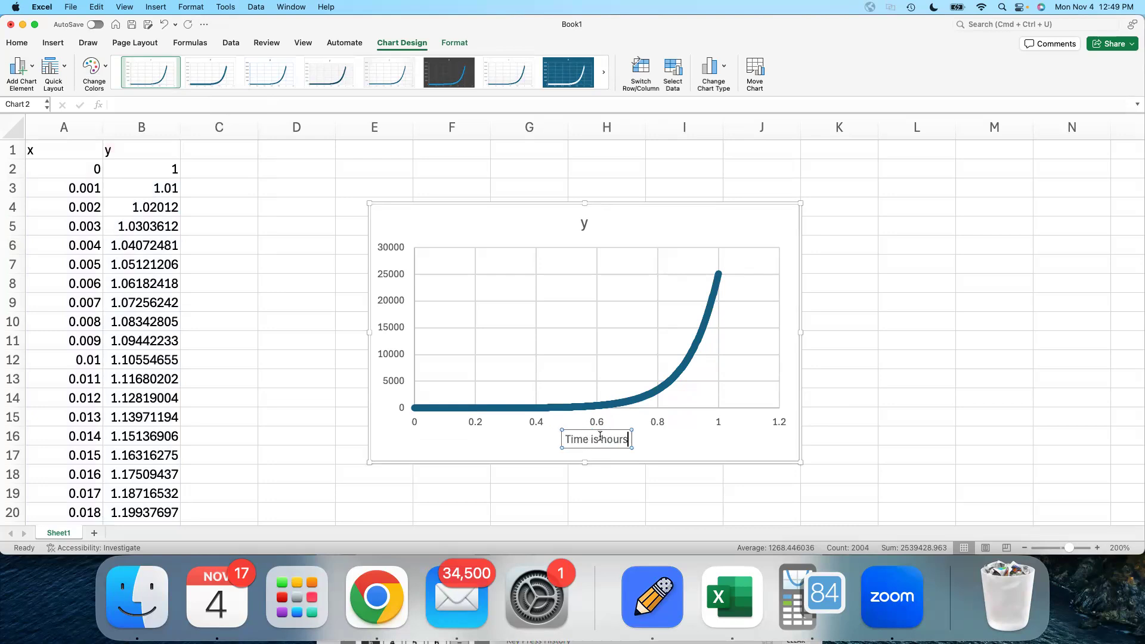
Step: Add a vertical axis title to the chart reading "Population of fish"
{"action": "left_click", "coordinate": [19, 70]}
{"action": "mouse_move", "coordinate": [52, 115]}
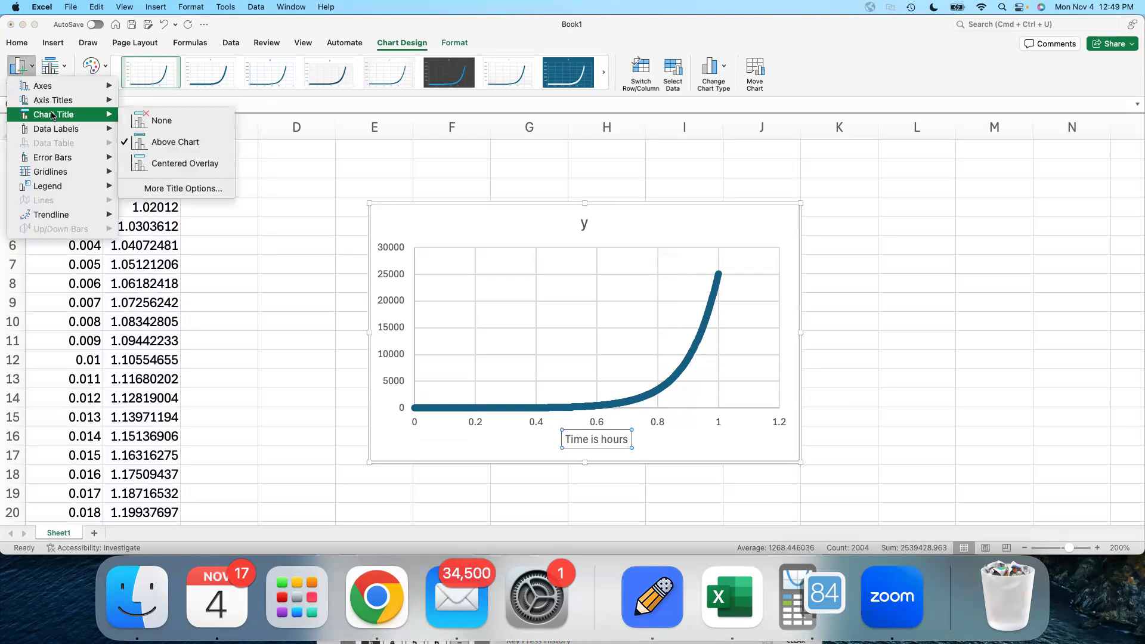
{"action": "mouse_move", "coordinate": [87, 100]}
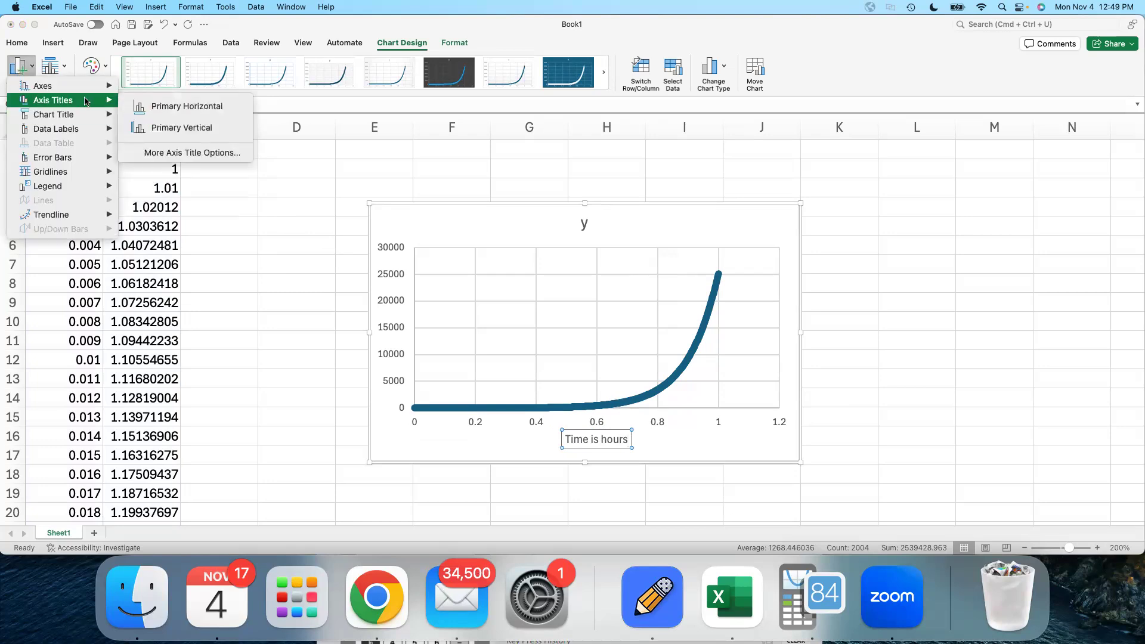
{"action": "left_click", "coordinate": [179, 128]}
{"action": "triple_click", "coordinate": [390, 322]}
{"action": "type", "text": "Bopulation"}
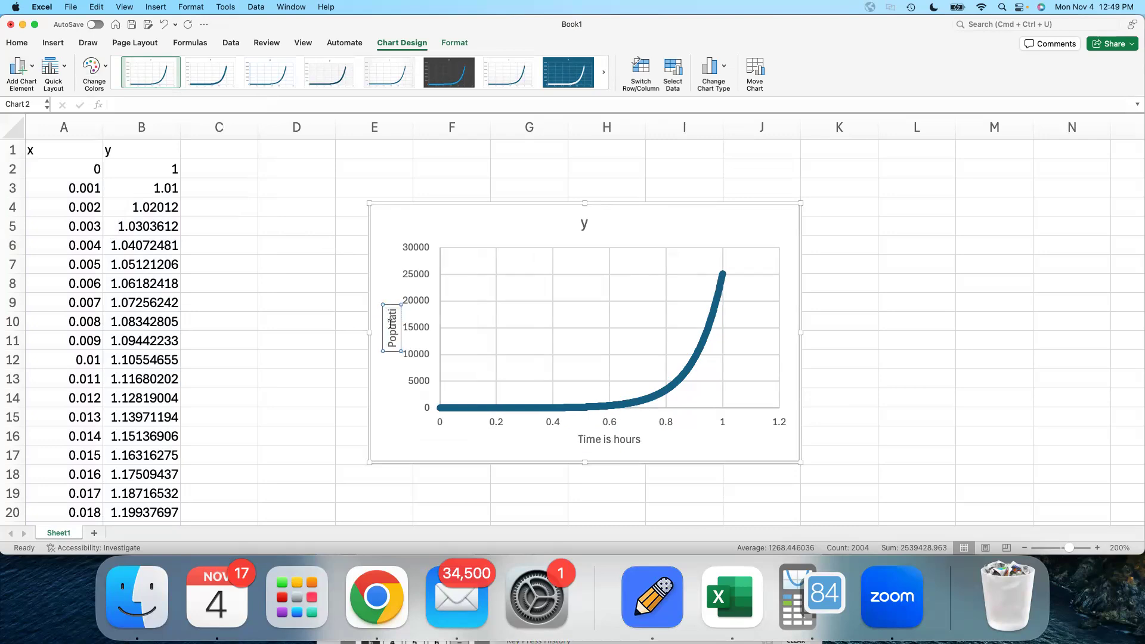
{"action": "type", "text": " of fish"}
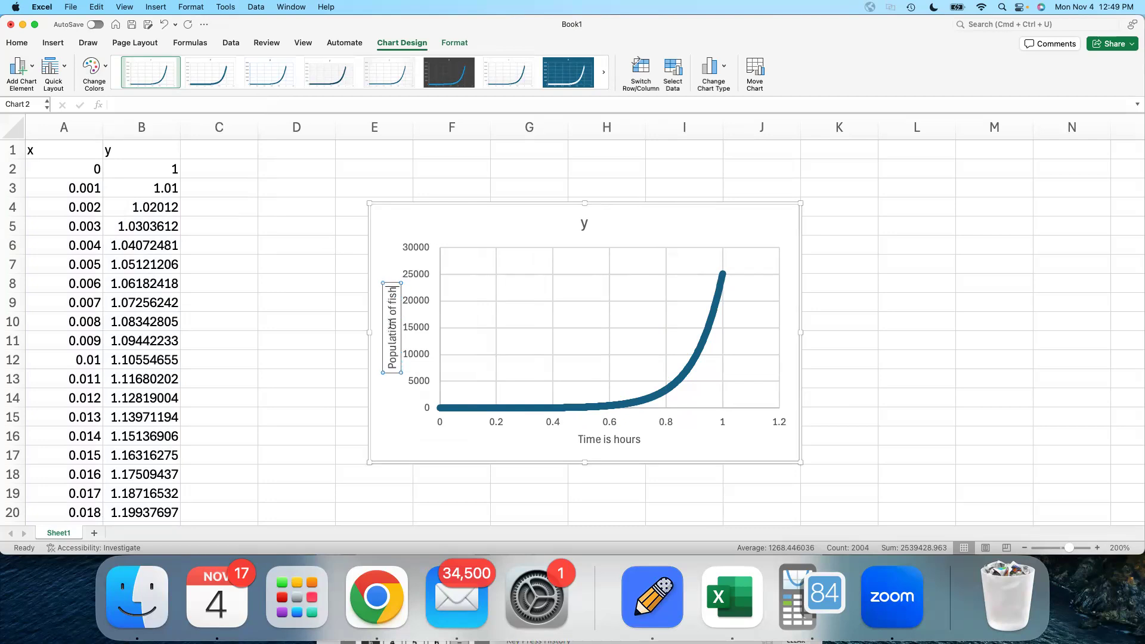
Step: Replace the chart title with "Population of Fish"
{"action": "left_click", "coordinate": [585, 222]}
{"action": "key", "text": "BackSpace"}
{"action": "type", "text": "Populatiiona"}
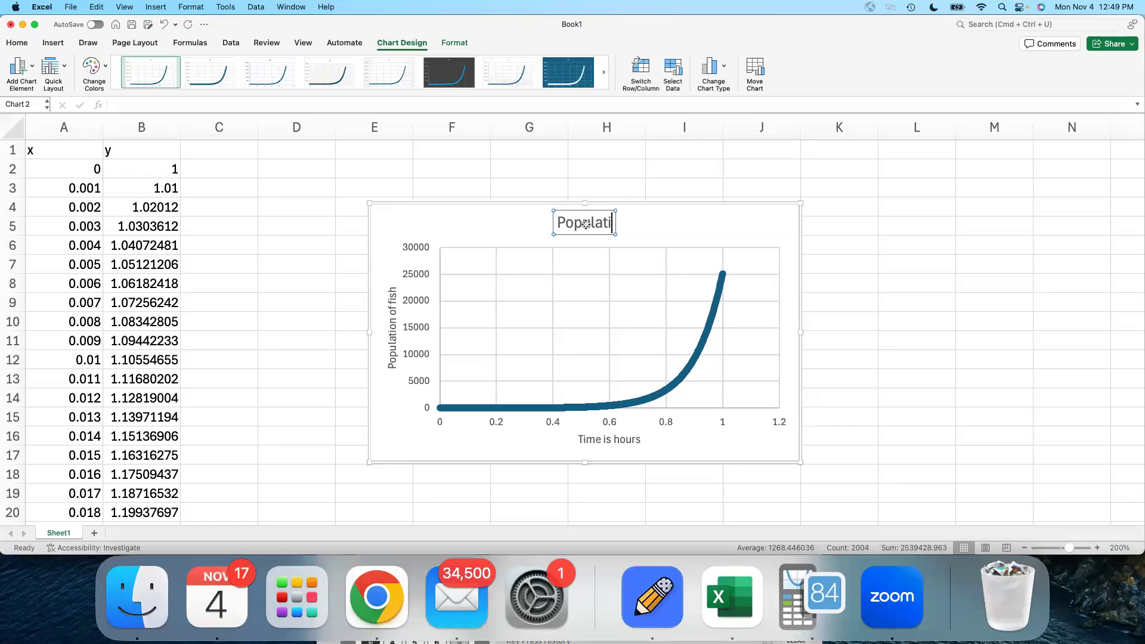
{"action": "key", "text": "BackSpace"}
{"action": "key", "text": "BackSpace"}
{"action": "key", "text": "BackSpace"}
{"action": "key", "text": "BackSpace"}
{"action": "type", "text": "o"}
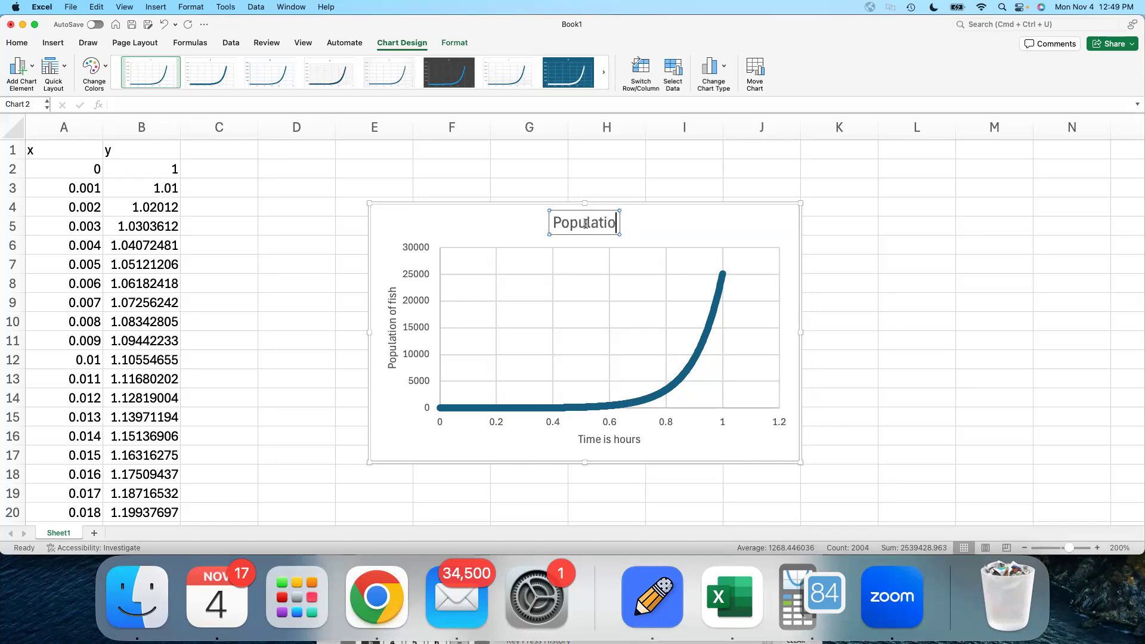
{"action": "type", "text": "n of Fish"}
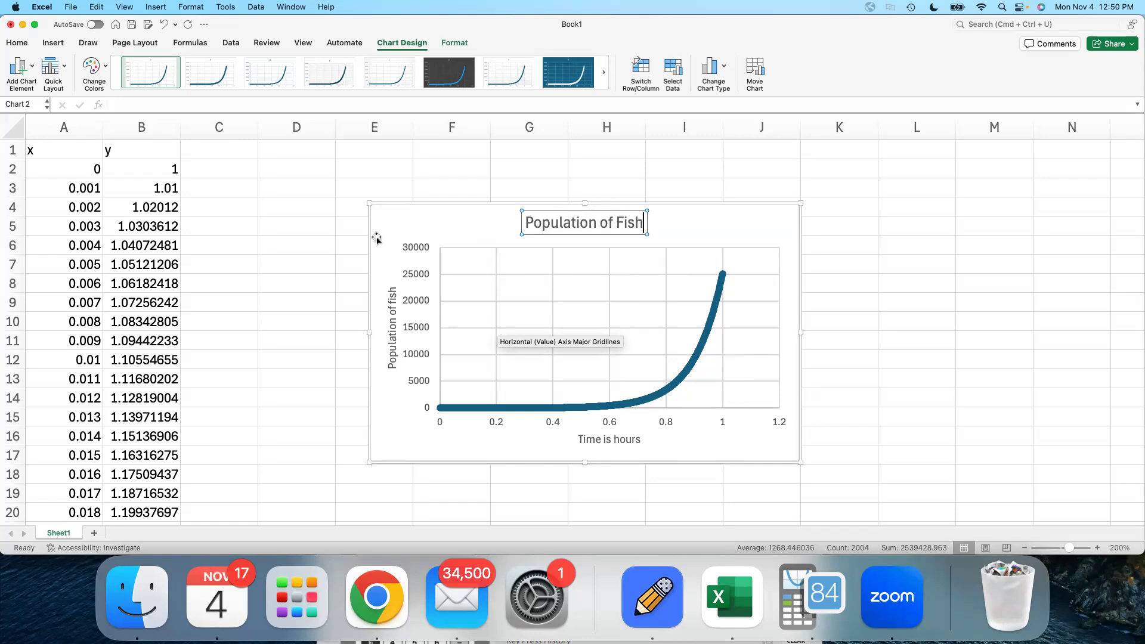
{"action": "left_click", "coordinate": [263, 216]}
Step: Select the whole chart for copying, then open Microsoft Word and create a blank document
{"action": "left_click", "coordinate": [458, 221]}
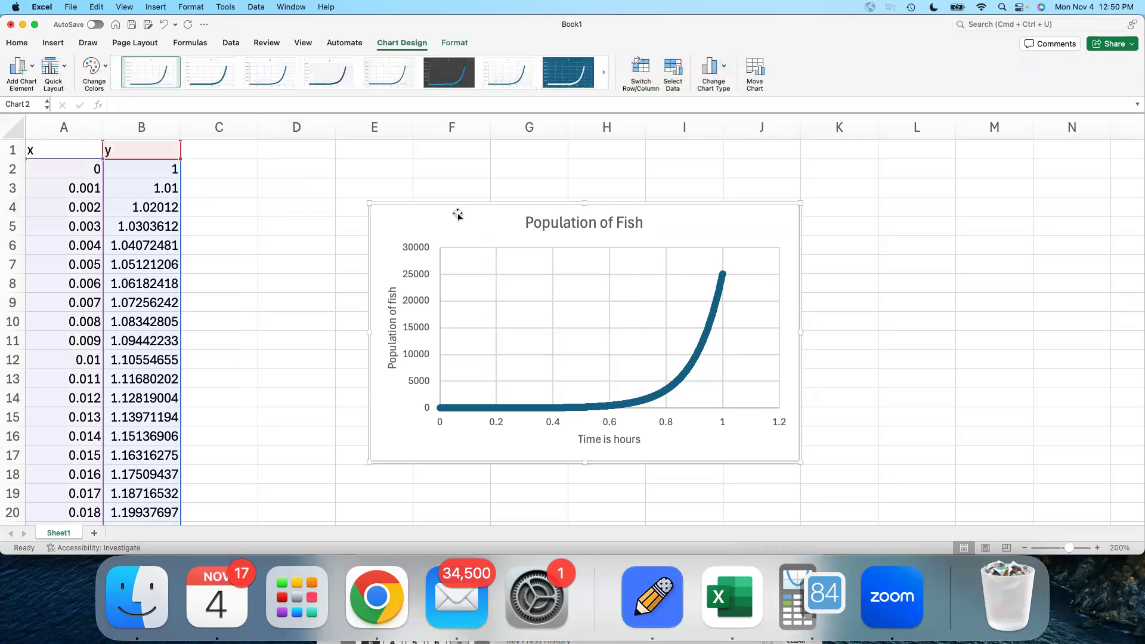
{"action": "left_click", "coordinate": [286, 600]}
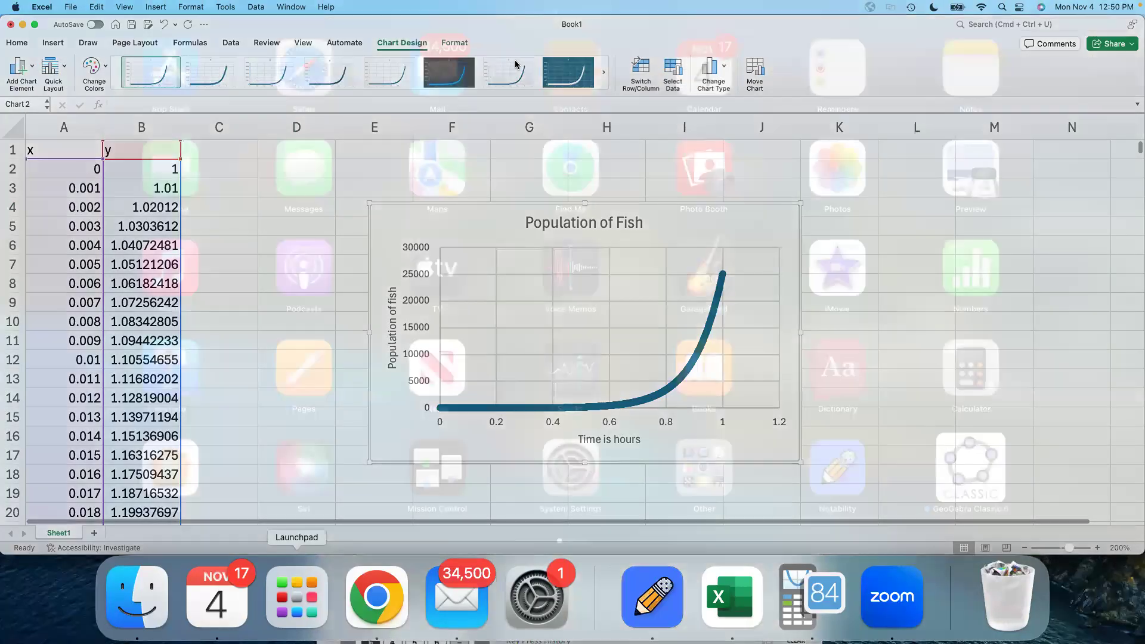
{"action": "type", "text": "wo"}
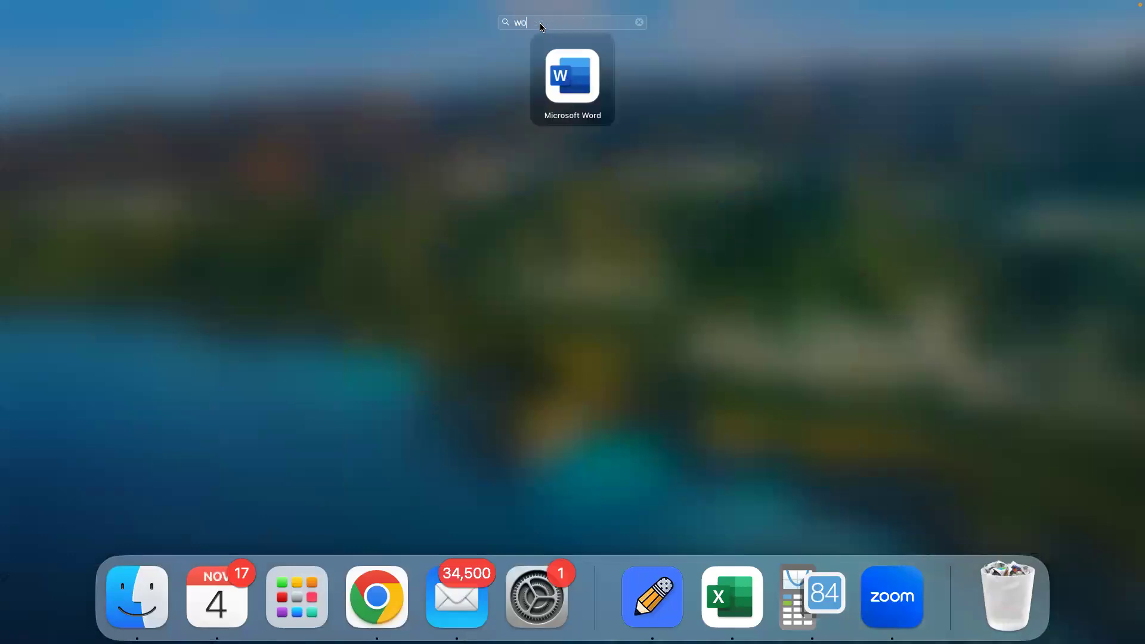
{"action": "left_click", "coordinate": [576, 85]}
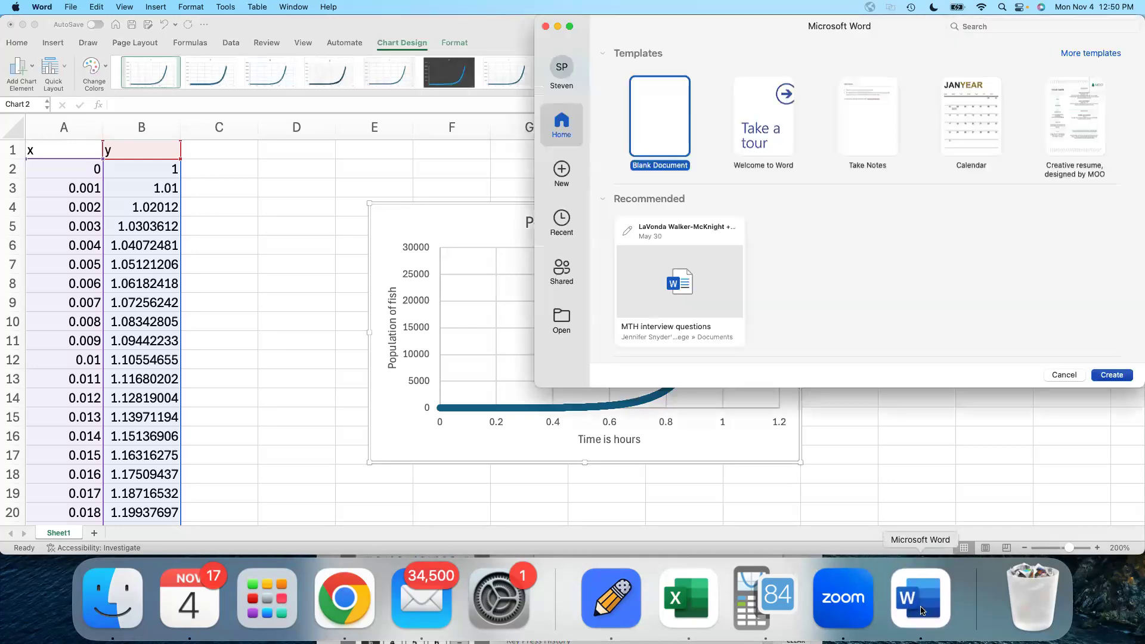
{"action": "left_click", "coordinate": [1112, 375]}
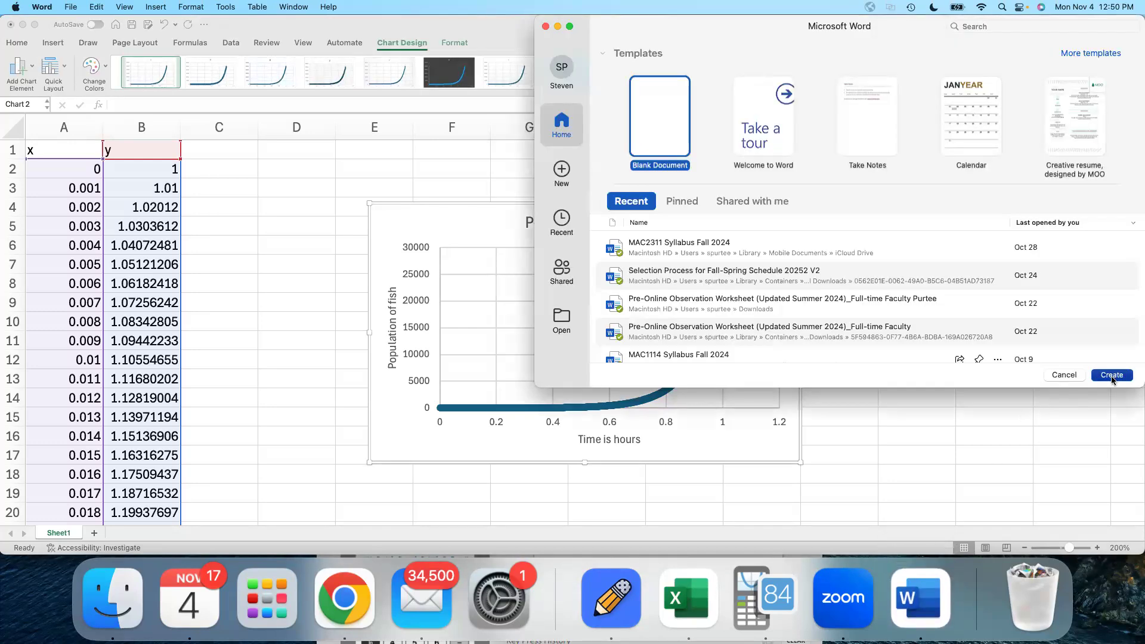
Step: Return to the Excel workbook with the chart, switch back to Word and paste the copied chart into the blank document
{"action": "left_click", "coordinate": [689, 461]}
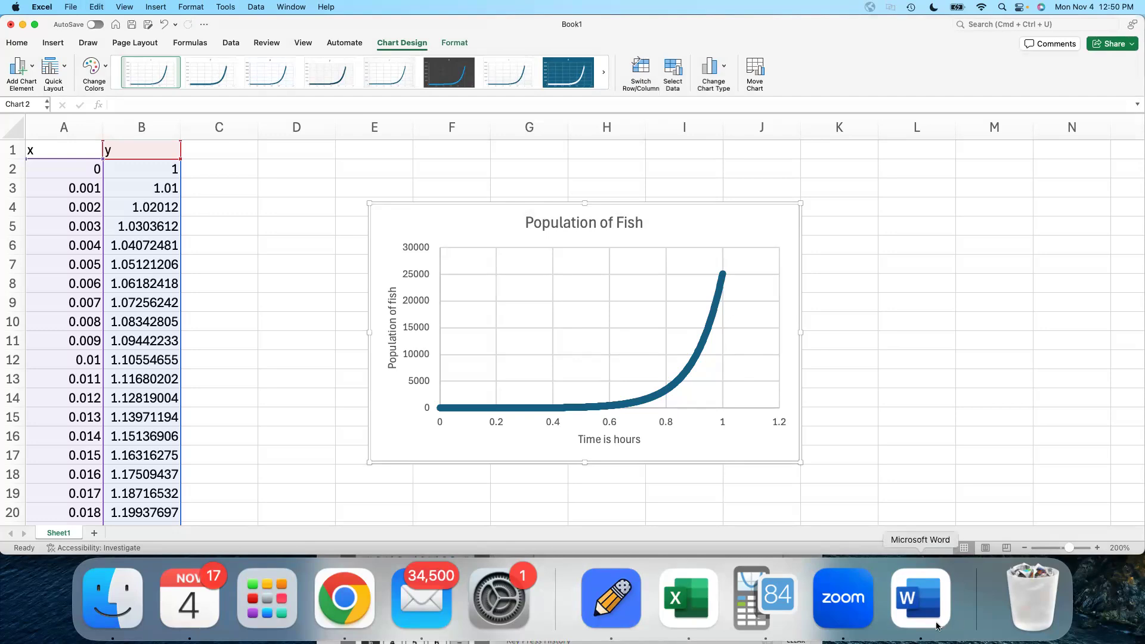
{"action": "left_click", "coordinate": [920, 599]}
{"action": "key", "text": "super+v"}
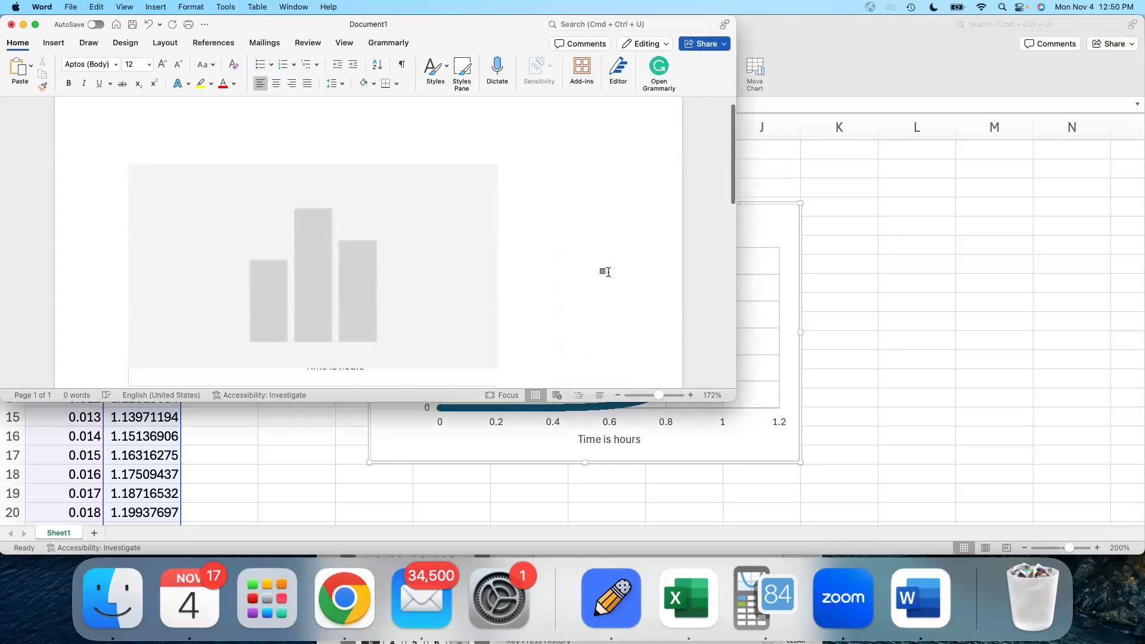
Step: Look over the pasted chart in the Word document, then select everything and delete it
{"action": "scroll", "coordinate": [605, 272], "scroll_direction": "up", "scroll_amount": 1}
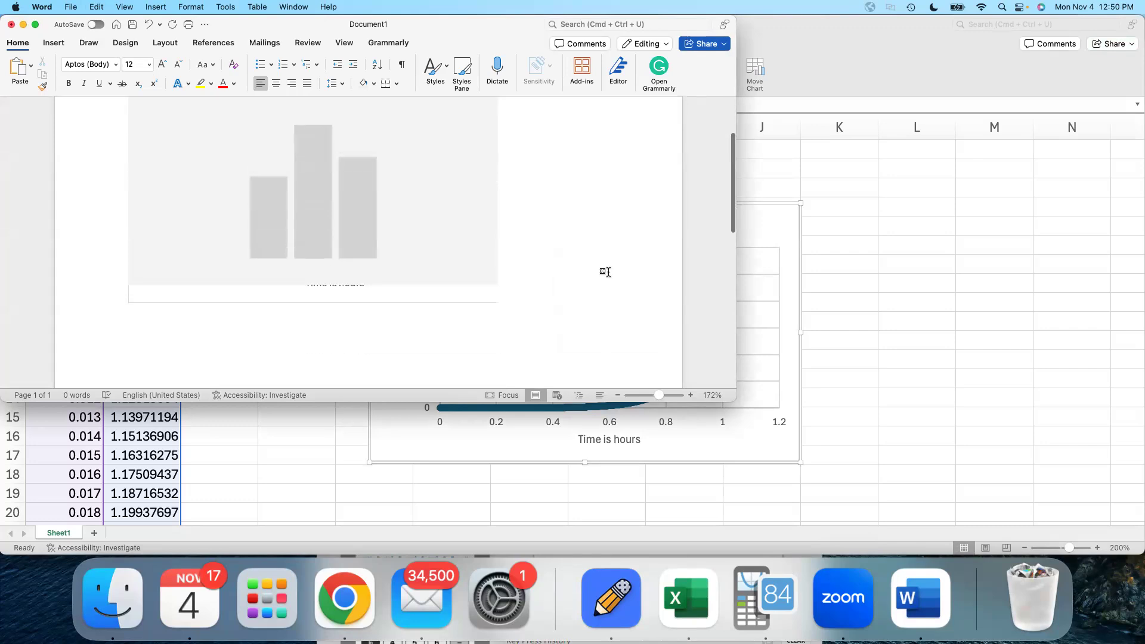
{"action": "scroll", "coordinate": [606, 272], "scroll_direction": "up", "scroll_amount": 4}
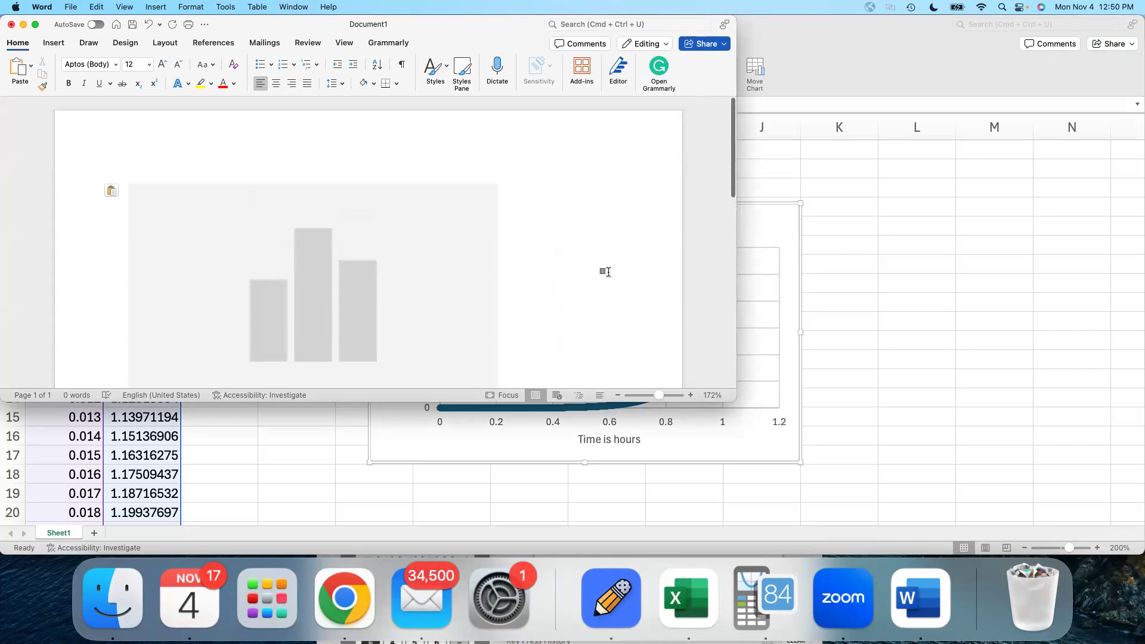
{"action": "scroll", "coordinate": [606, 272], "scroll_direction": "down", "scroll_amount": 1}
{"action": "scroll", "coordinate": [549, 282], "scroll_direction": "down", "scroll_amount": 3}
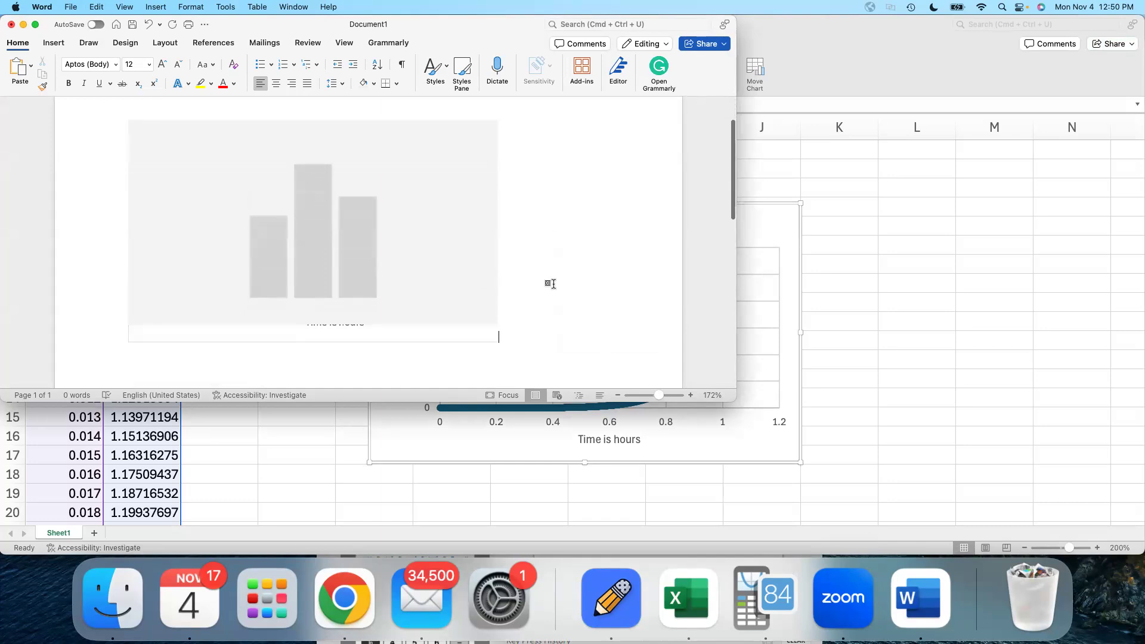
{"action": "key", "text": "super+a"}
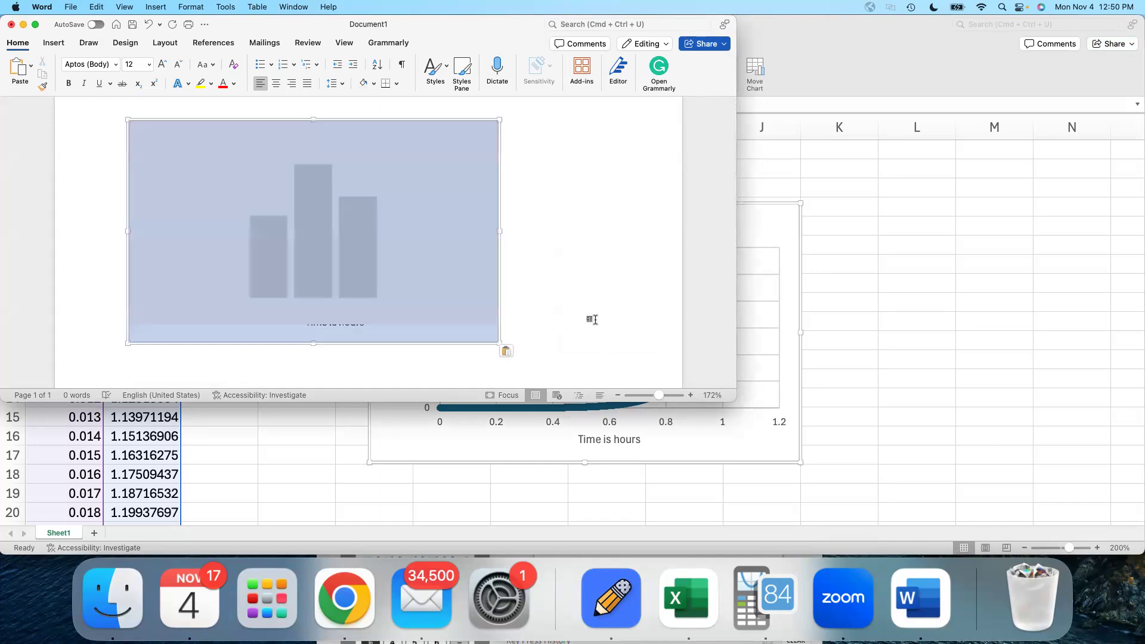
{"action": "key", "text": "BackSpace"}
Step: Copy the whole Population of Fish chart again in the Excel workbook and paste it into the blank Word document
{"action": "left_click", "coordinate": [889, 266]}
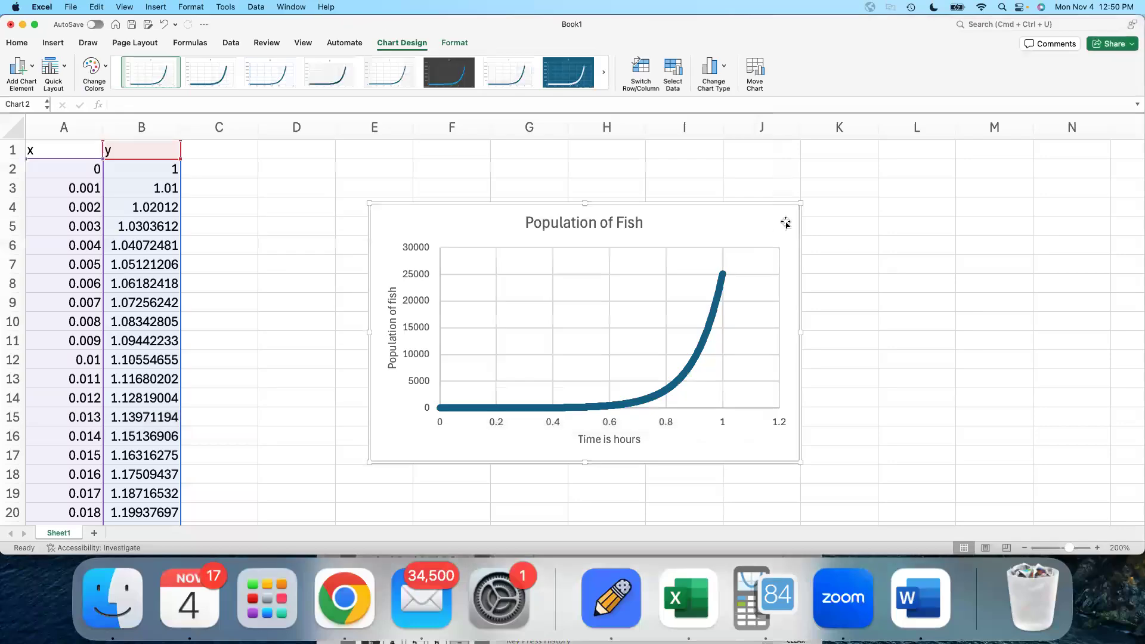
{"action": "left_click", "coordinate": [871, 230]}
{"action": "left_click", "coordinate": [757, 229]}
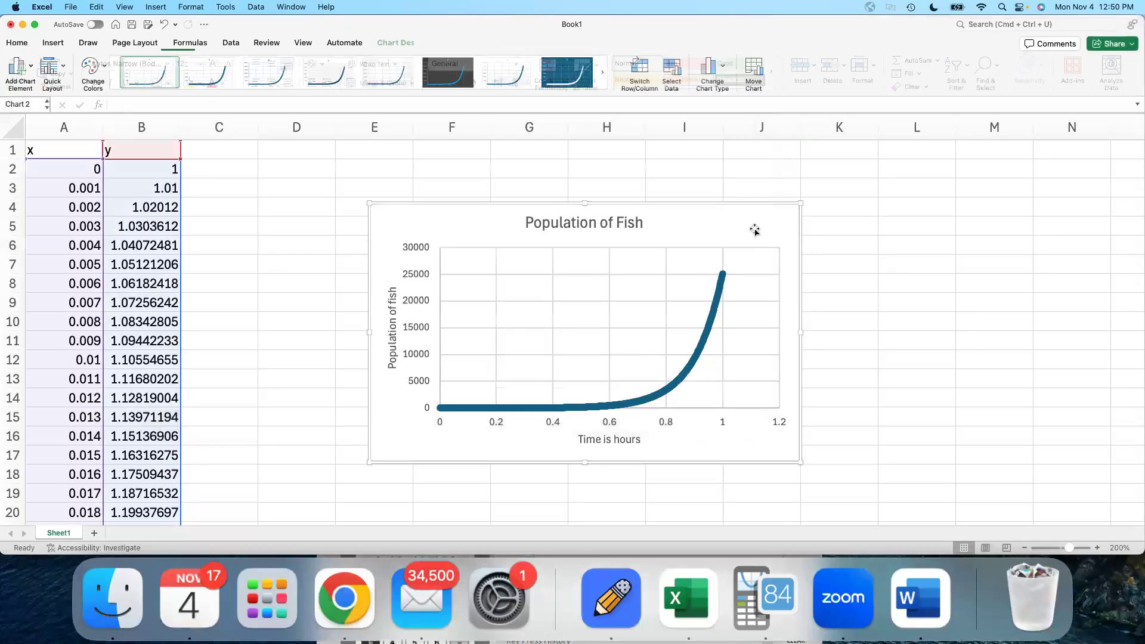
{"action": "left_click", "coordinate": [931, 627]}
{"action": "key", "text": "super+v"}
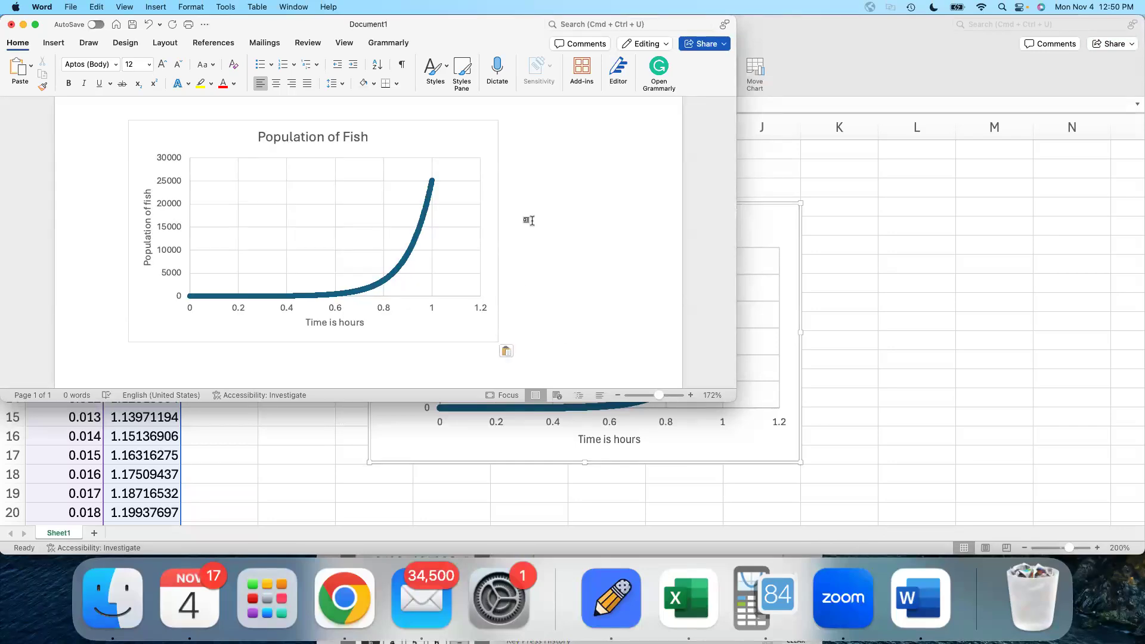
{"action": "scroll", "coordinate": [418, 218], "scroll_direction": "up", "scroll_amount": 2}
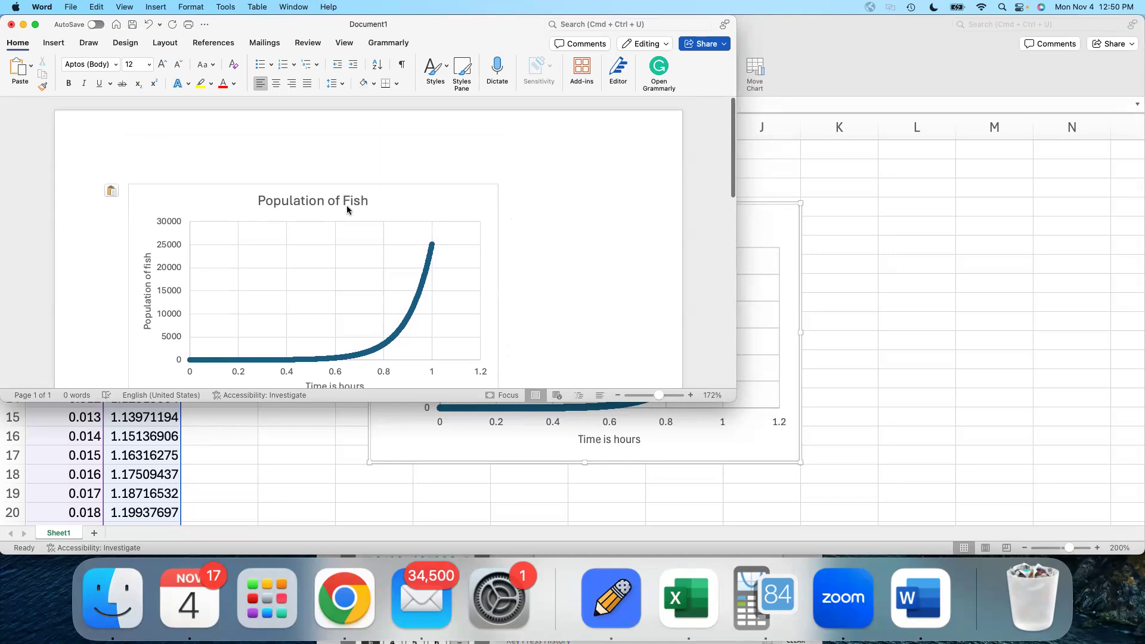
{"action": "scroll", "coordinate": [347, 210], "scroll_direction": "down", "scroll_amount": 1}
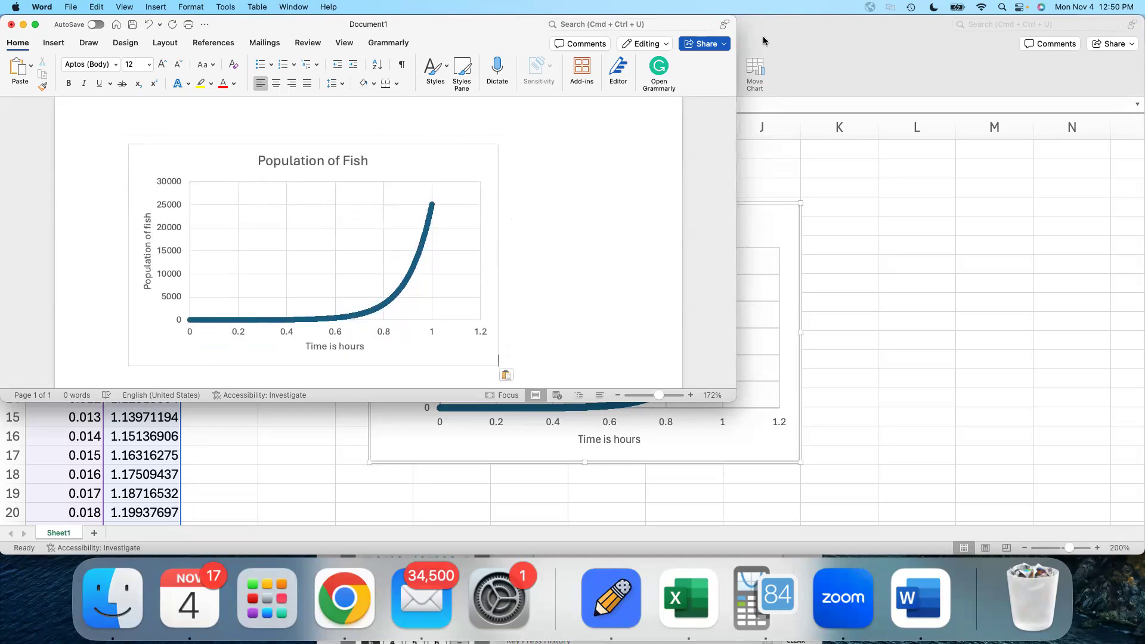
Step: Switch to the quiz page in Chrome and review the Euler's Method table and the spreadsheet and scatterplot instructions
{"action": "left_click", "coordinate": [796, 43]}
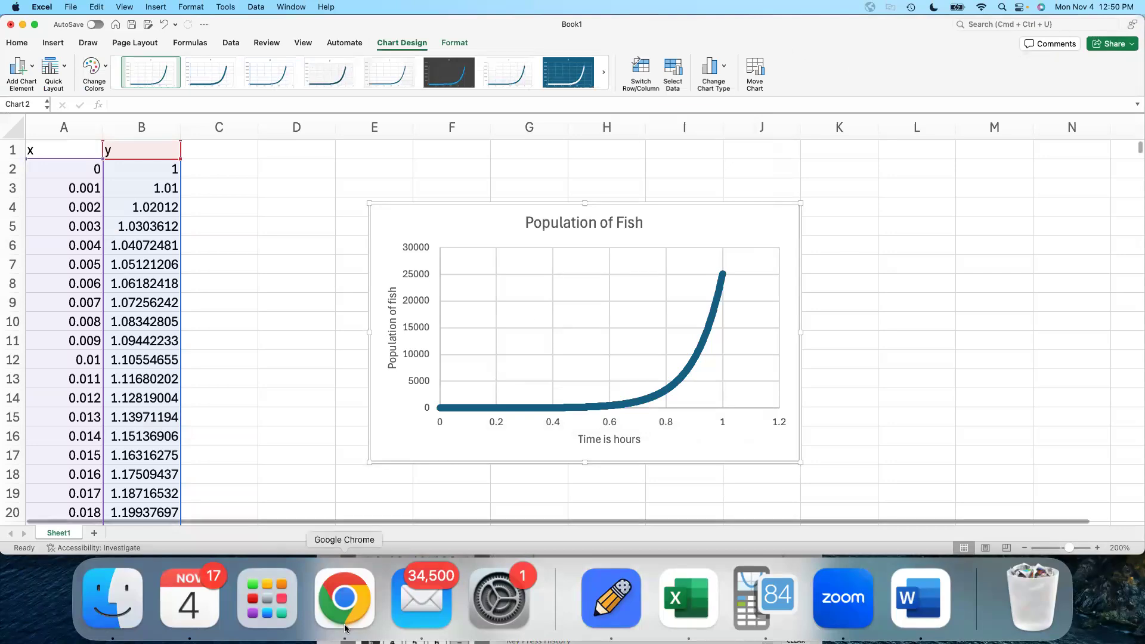
{"action": "left_click", "coordinate": [344, 598]}
{"action": "scroll", "coordinate": [450, 260], "scroll_direction": "down", "scroll_amount": 6}
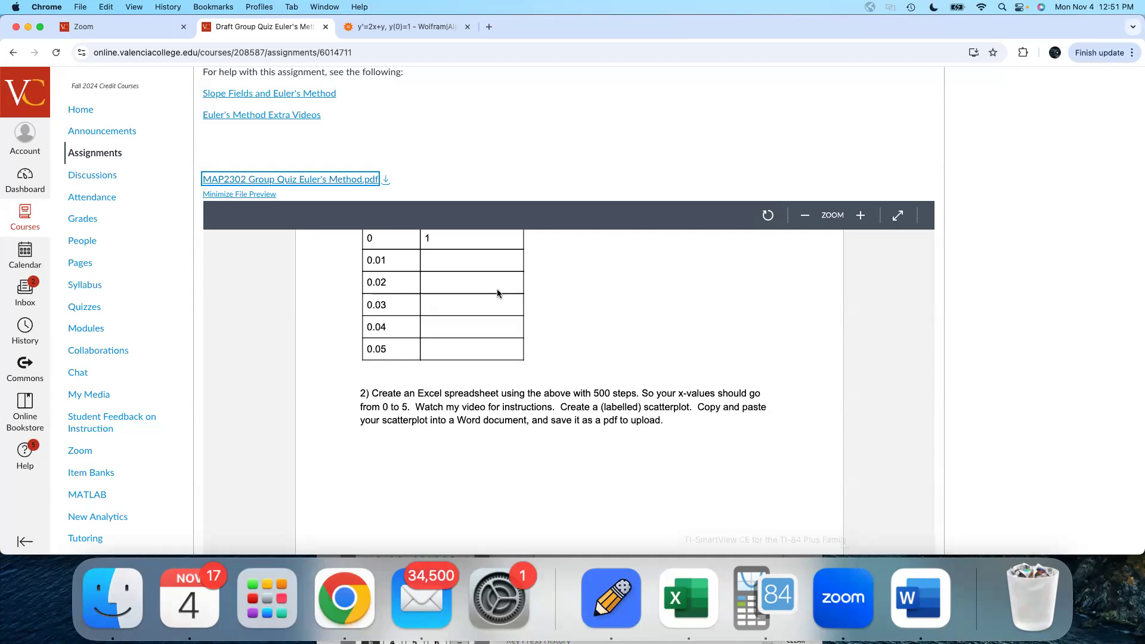
{"action": "scroll", "coordinate": [498, 294], "scroll_direction": "up", "scroll_amount": 3}
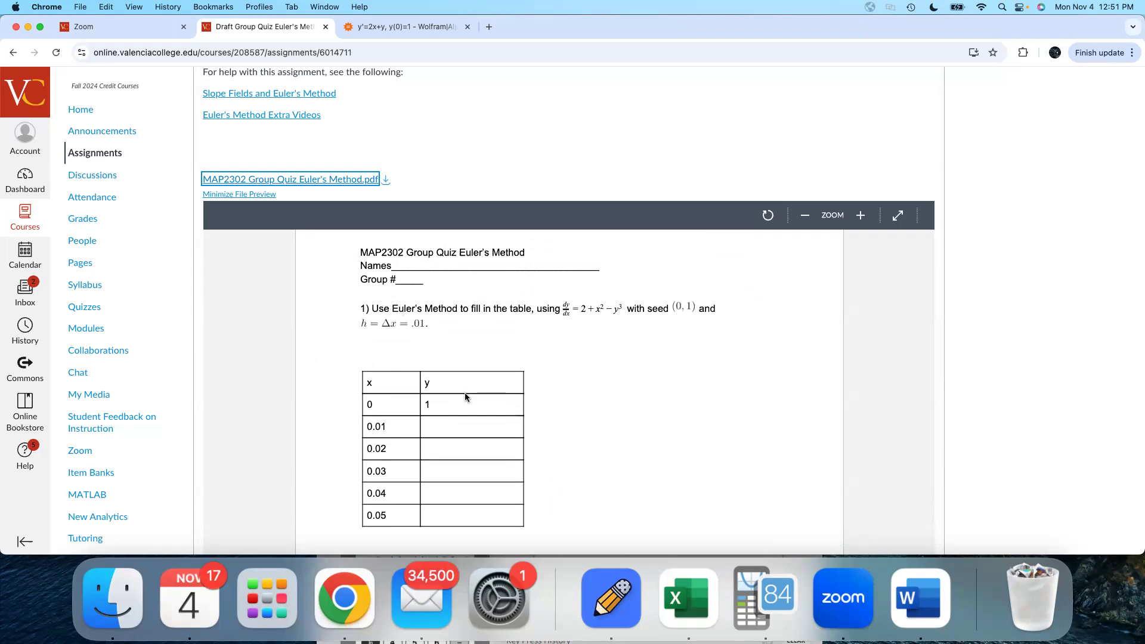
{"action": "scroll", "coordinate": [649, 396], "scroll_direction": "down", "scroll_amount": 2}
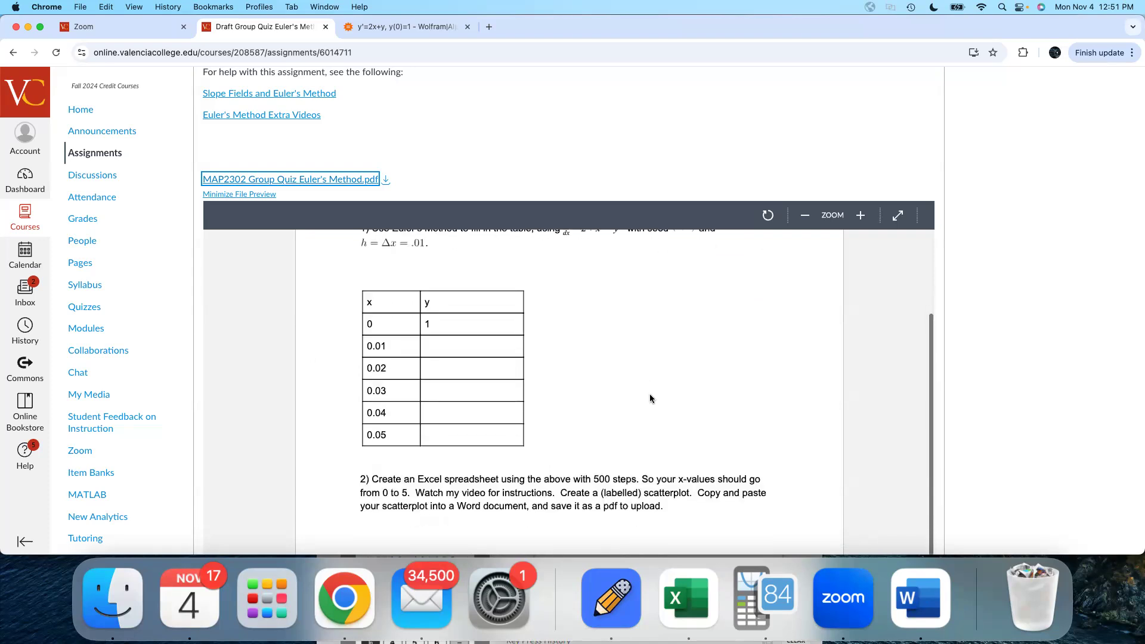
Step: Return to the Excel workbook and undo the chart titles, the chart and the long data fill, back to the table ending at row 12
{"action": "left_click", "coordinate": [700, 617]}
{"action": "key", "text": "super+z"}
{"action": "key", "text": "super+z"}
{"action": "key", "text": "super+z"}
{"action": "key", "text": "super+z"}
{"action": "key", "text": "super+z"}
{"action": "key", "text": "super+z"}
{"action": "key", "text": "super+z"}
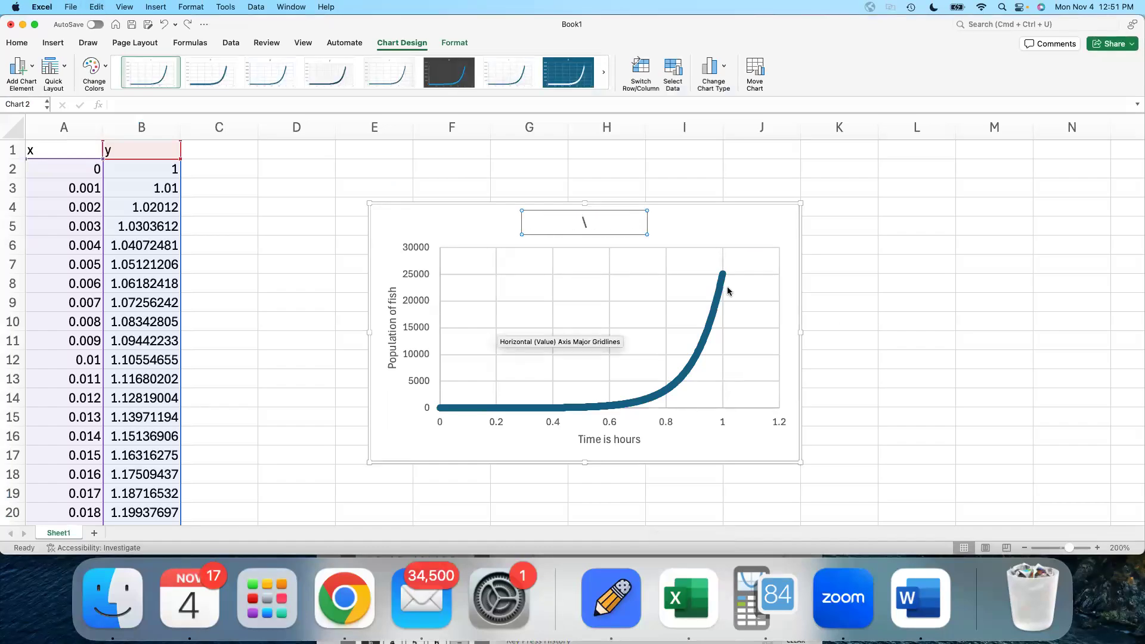
{"action": "key", "text": "super+z"}
{"action": "key", "text": "super+z"}
{"action": "key", "text": "super+z"}
{"action": "key", "text": "super+z"}
{"action": "key", "text": "super+z"}
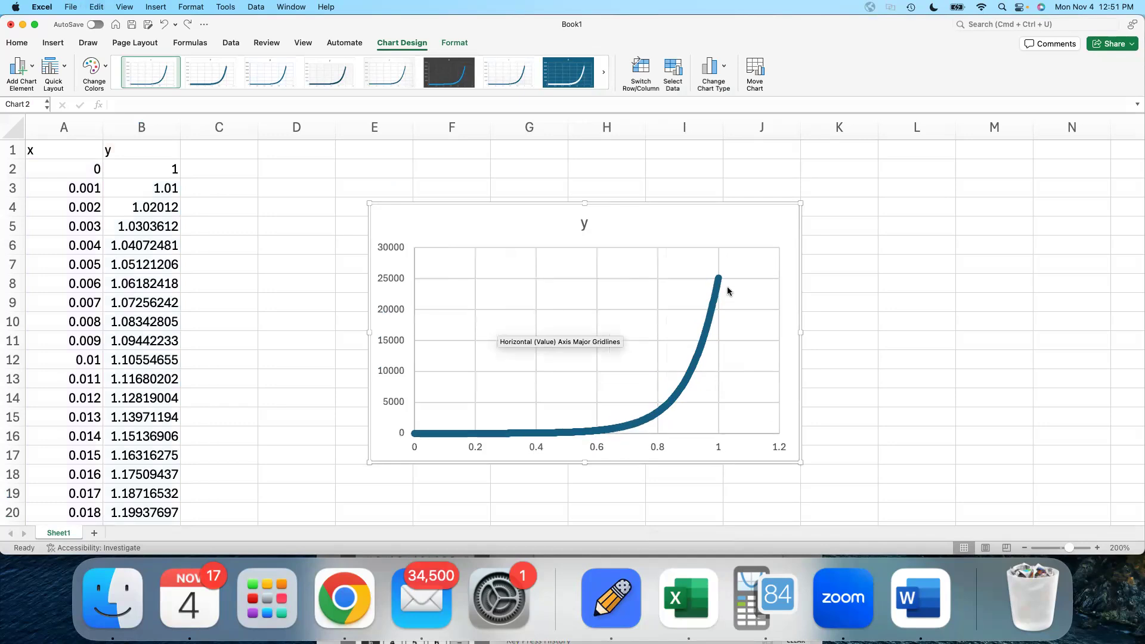
Step: Fill the x and y formulas from A12:B12 down to row 104
{"action": "left_click", "coordinate": [76, 360]}
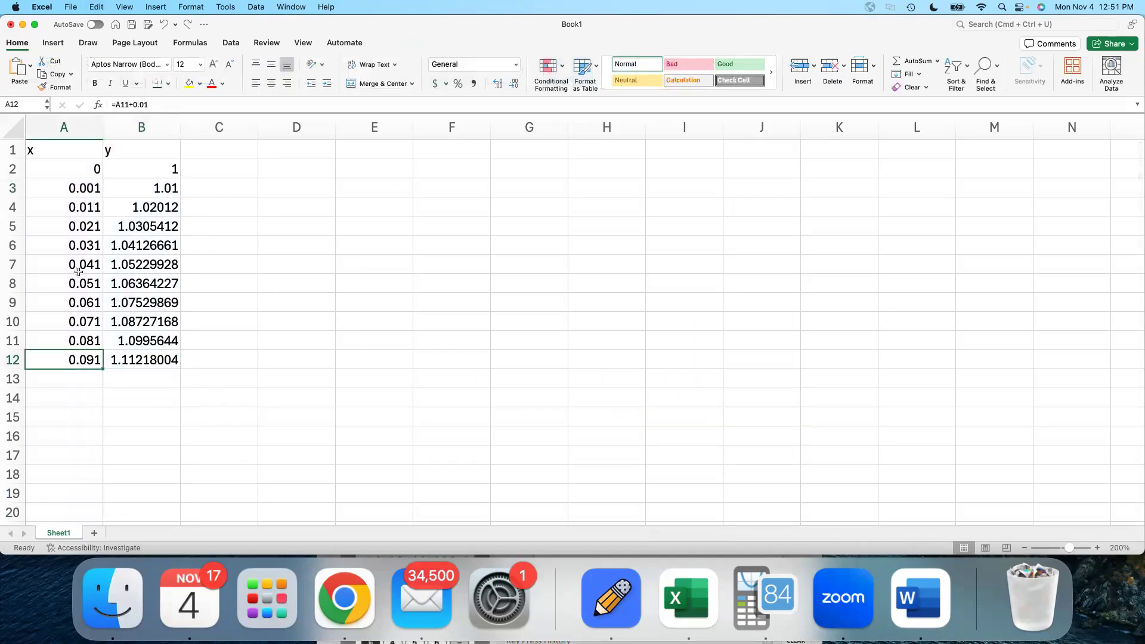
{"action": "left_click", "coordinate": [170, 357], "text": "shift"}
{"action": "left_click_drag", "start_coordinate": [180, 370], "coordinate": [166, 155]}
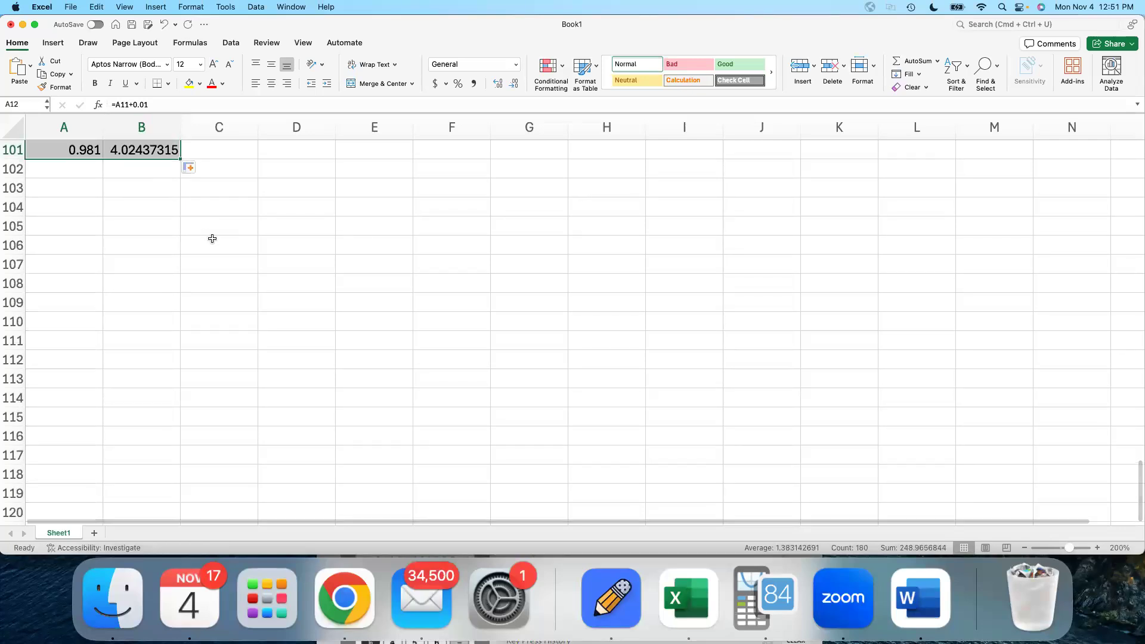
{"action": "scroll", "coordinate": [213, 239], "scroll_direction": "up", "scroll_amount": 10}
{"action": "scroll", "coordinate": [213, 239], "scroll_direction": "down", "scroll_amount": 15}
{"action": "scroll", "coordinate": [213, 238], "scroll_direction": "up", "scroll_amount": 5}
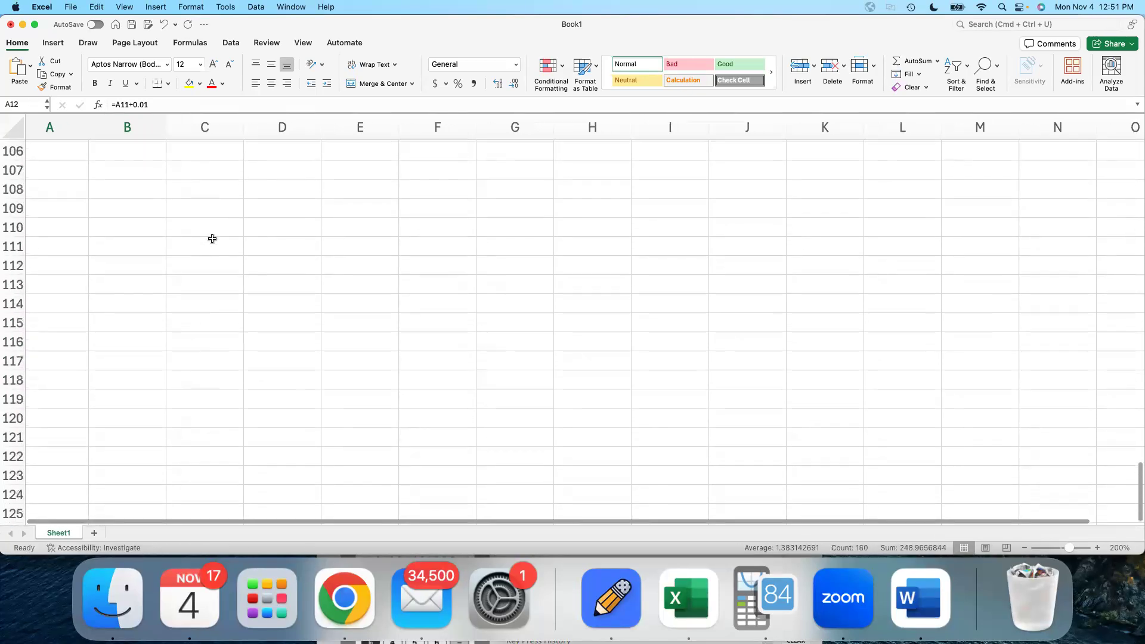
{"action": "scroll", "coordinate": [212, 239], "scroll_direction": "up", "scroll_amount": 7}
{"action": "scroll", "coordinate": [213, 238], "scroll_direction": "down", "scroll_amount": 2}
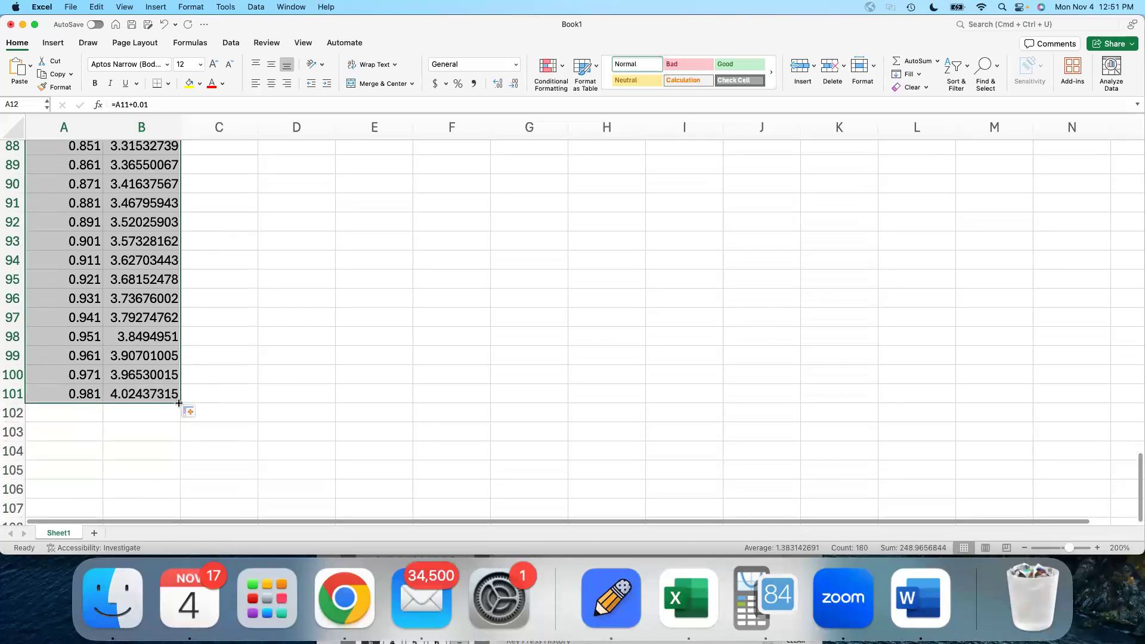
{"action": "left_click_drag", "start_coordinate": [179, 404], "coordinate": [179, 452]}
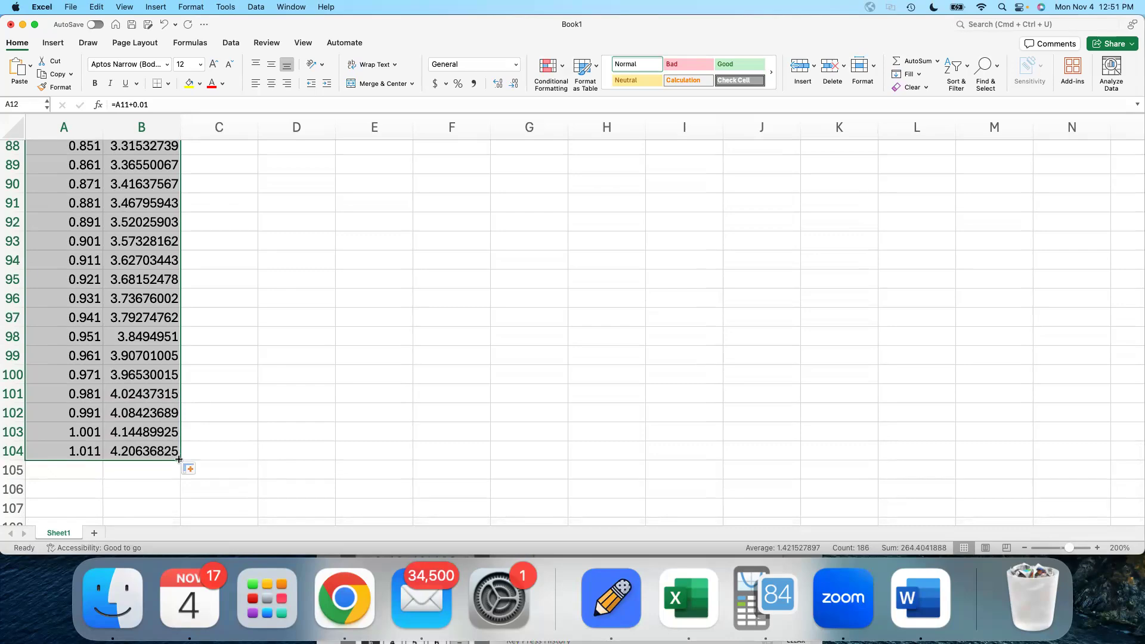
Step: Copy the A3:B3 formulas, with the x-step of 0.001, down through the whole table
{"action": "scroll", "coordinate": [143, 418], "scroll_direction": "up", "scroll_amount": 20}
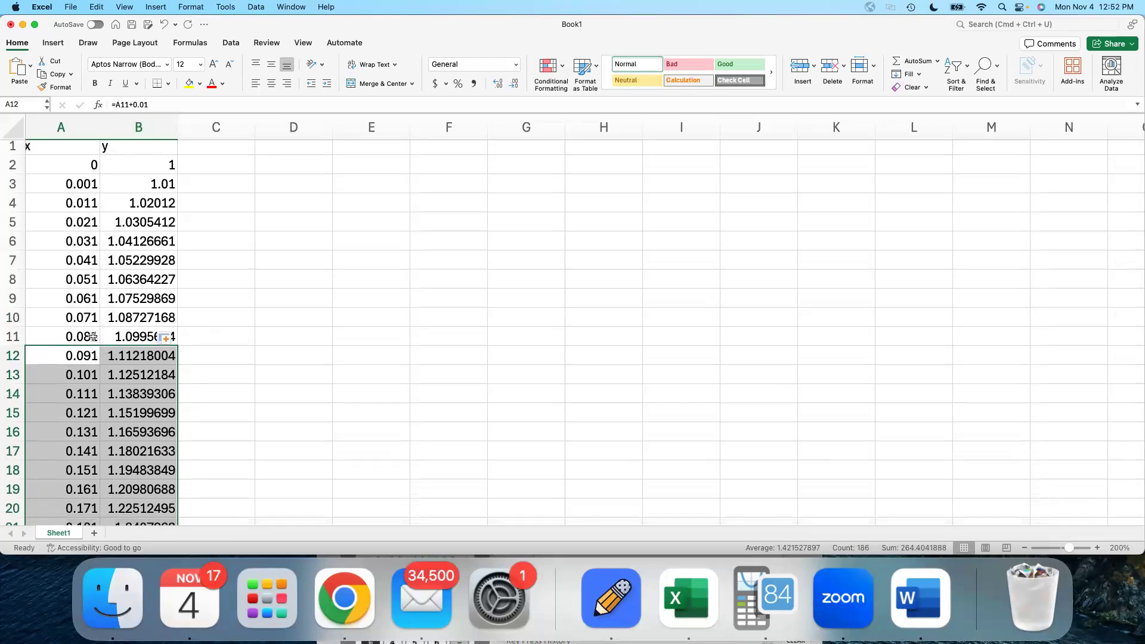
{"action": "left_click", "coordinate": [92, 336]}
{"action": "left_click", "coordinate": [88, 186]}
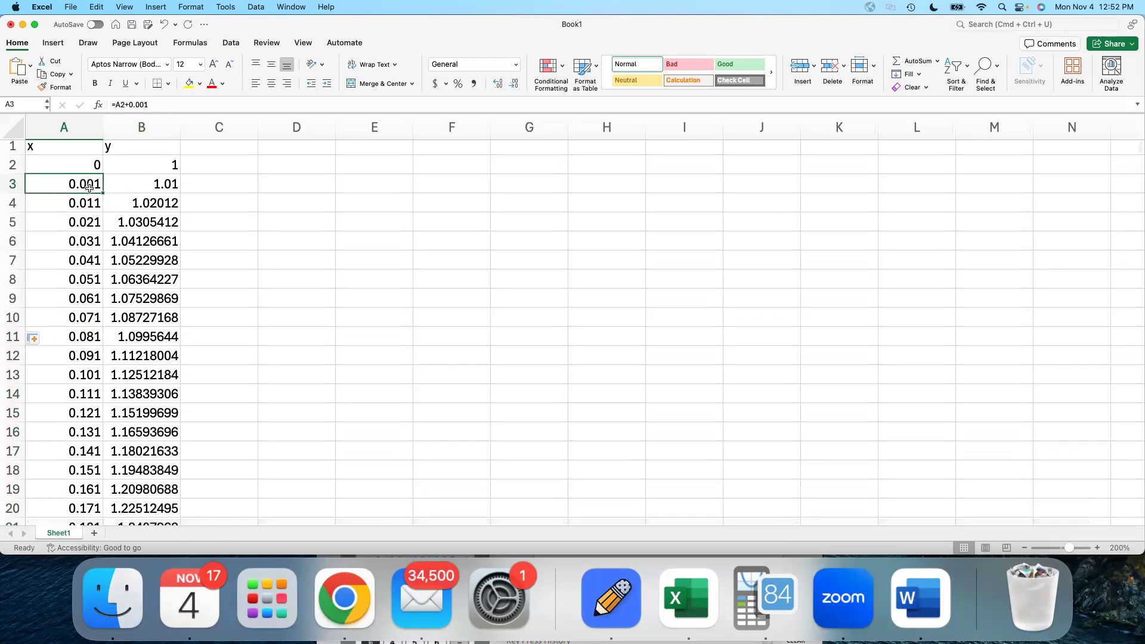
{"action": "left_click", "coordinate": [89, 203]}
{"action": "scroll", "coordinate": [88, 203], "scroll_direction": "up", "scroll_amount": 1}
{"action": "left_click_drag", "start_coordinate": [96, 187], "coordinate": [177, 192]}
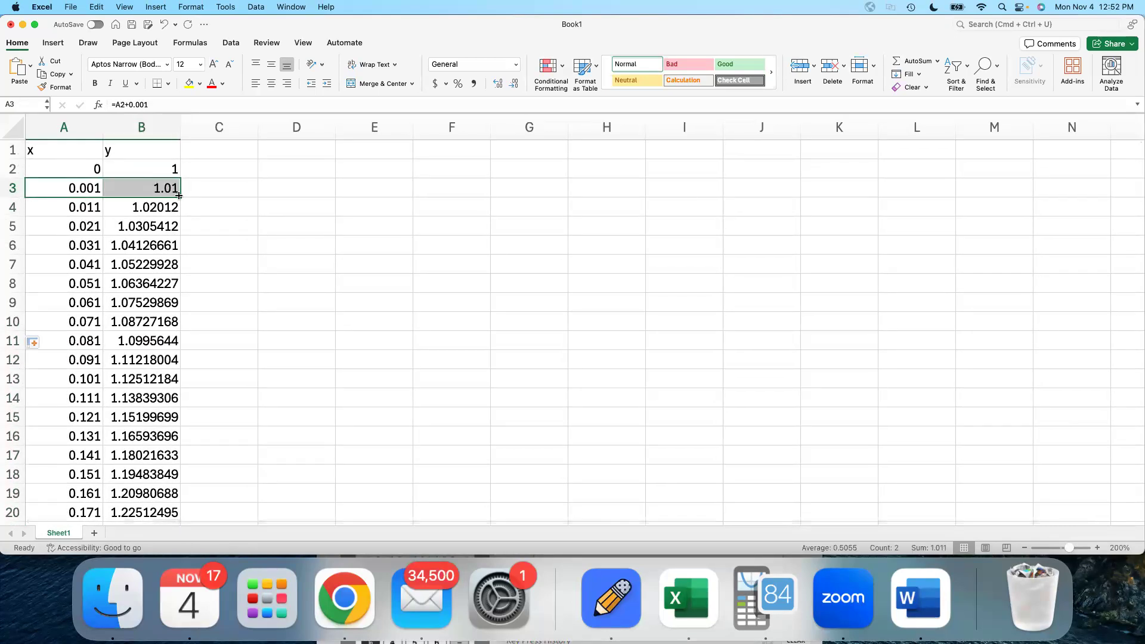
{"action": "double_click", "coordinate": [177, 192]}
Step: Shorten the filled x and y range so that it ends at row 102
{"action": "scroll", "coordinate": [164, 204], "scroll_direction": "down", "scroll_amount": 20}
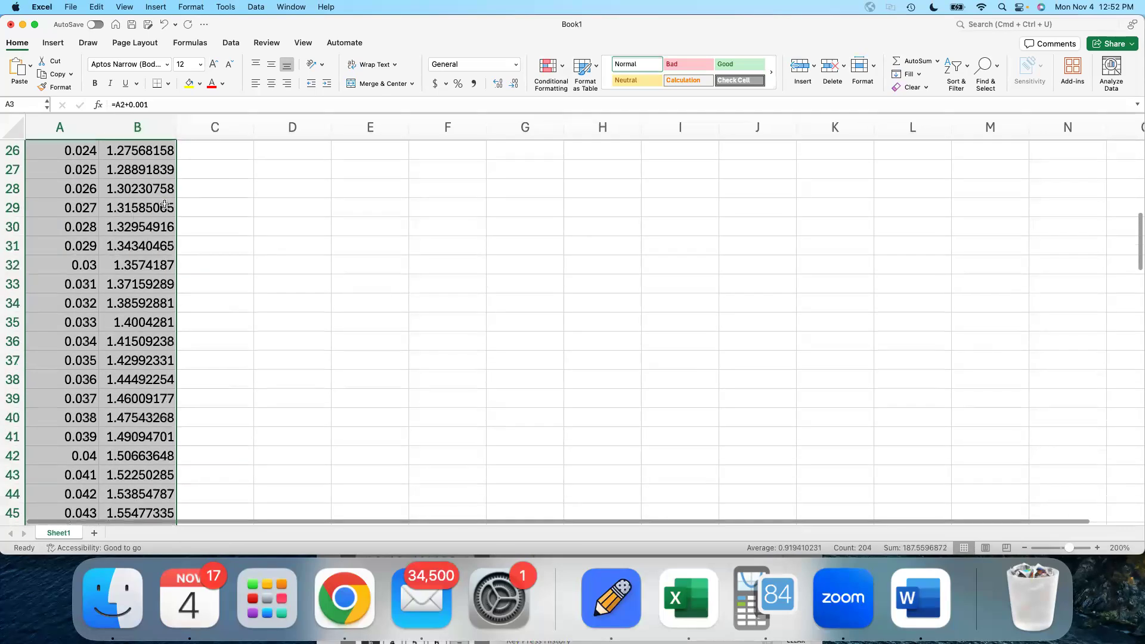
{"action": "scroll", "coordinate": [164, 203], "scroll_direction": "down", "scroll_amount": 7}
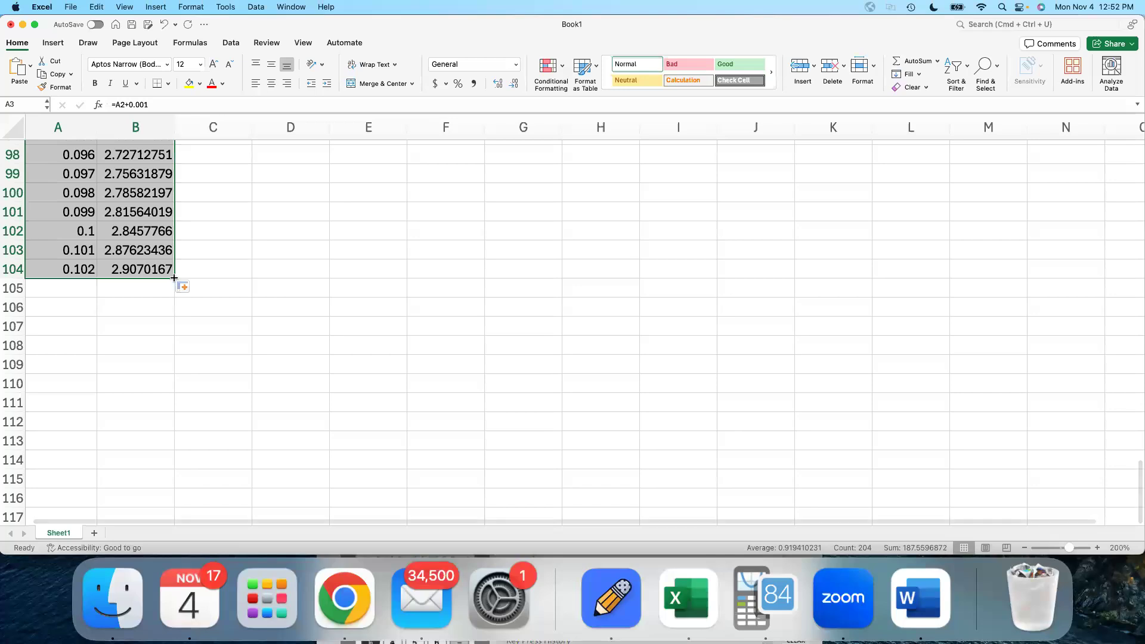
{"action": "left_click_drag", "start_coordinate": [174, 281], "coordinate": [173, 242]}
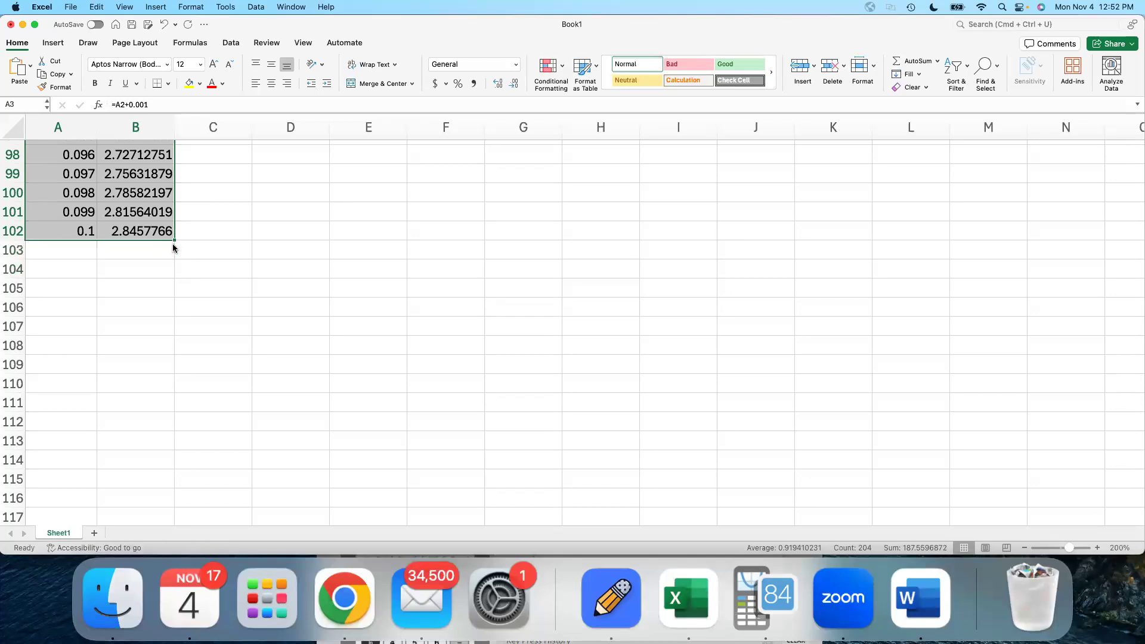
{"action": "left_click", "coordinate": [161, 260]}
{"action": "scroll", "coordinate": [331, 497], "scroll_direction": "up", "scroll_amount": 20}
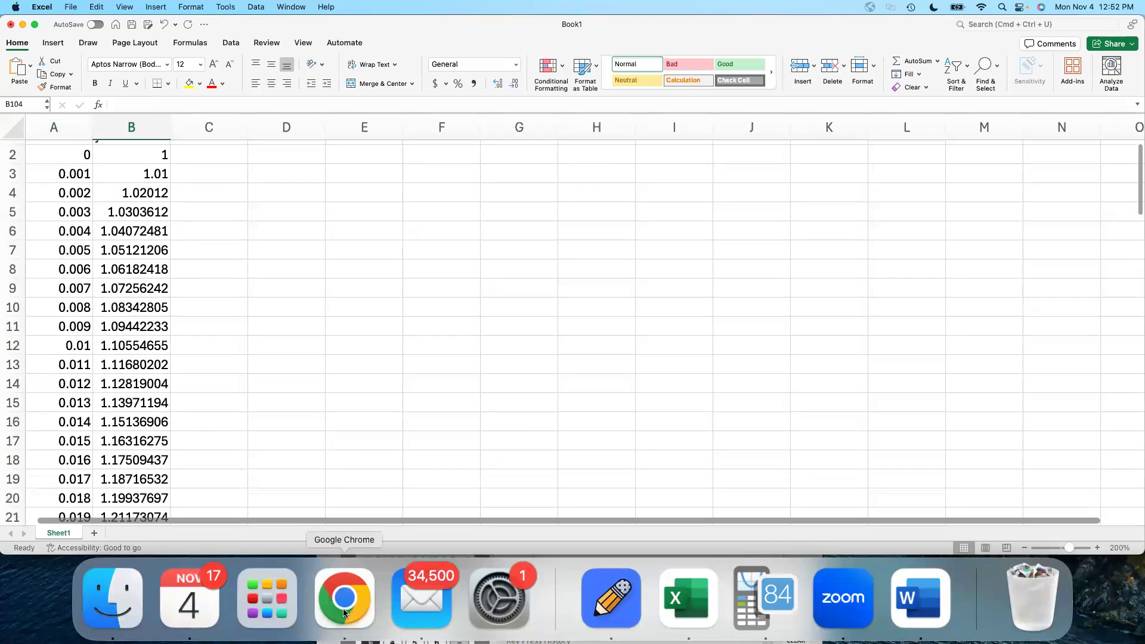
Step: Switch to the Wolfram|Alpha page in Chrome and examine the exact solution and plots for y'=2x+y, y(0)=1
{"action": "left_click", "coordinate": [345, 598]}
{"action": "left_click", "coordinate": [418, 27]}
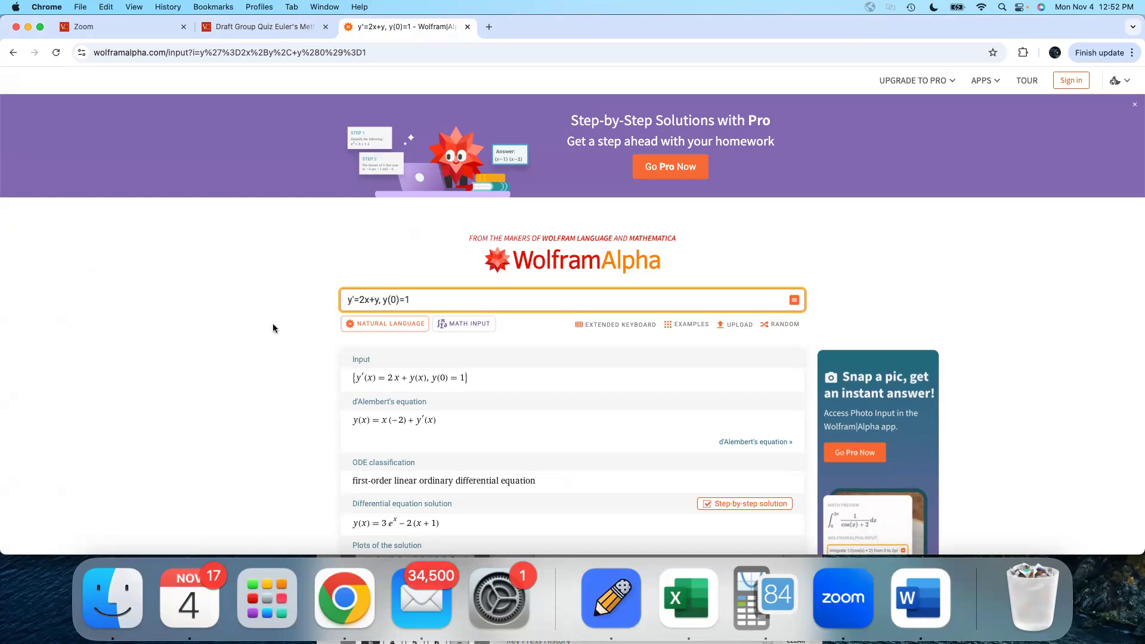
{"action": "scroll", "coordinate": [273, 328], "scroll_direction": "down", "scroll_amount": 2}
{"action": "scroll", "coordinate": [340, 286], "scroll_direction": "down", "scroll_amount": 2}
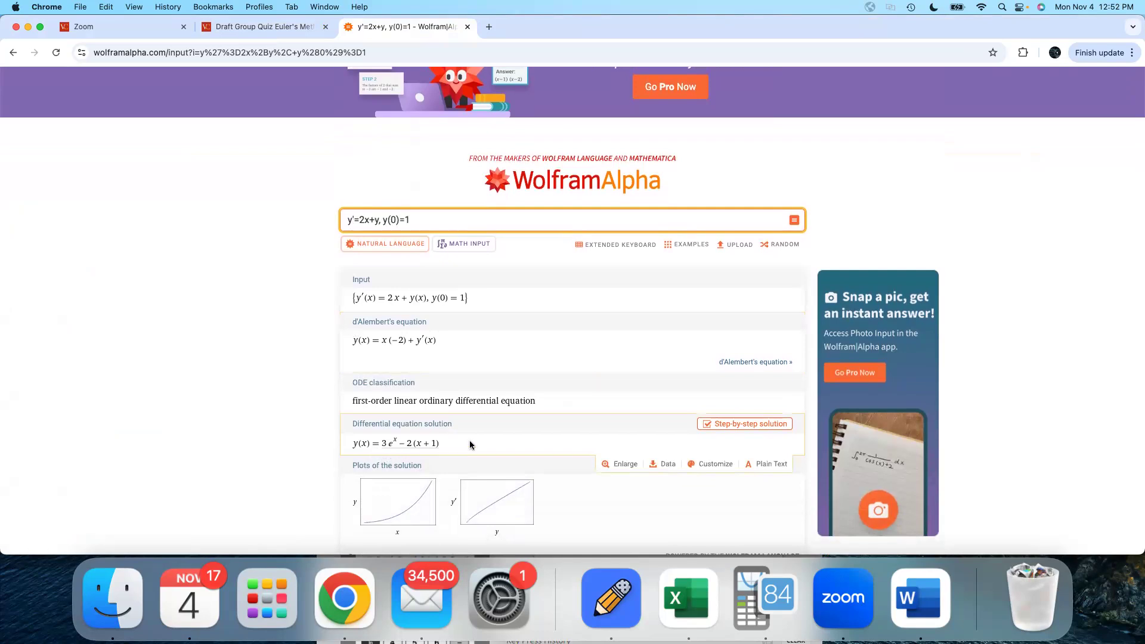
{"action": "scroll", "coordinate": [474, 446], "scroll_direction": "down", "scroll_amount": 1}
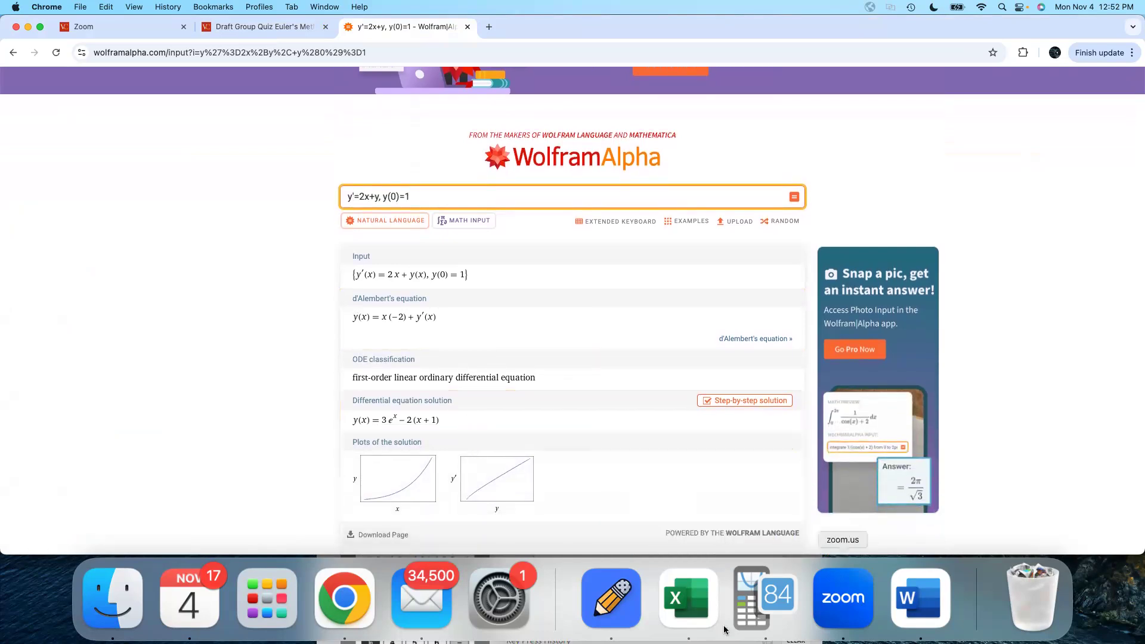
Step: Return to the Excel workbook and enter the column heading "Actual" in cell C1
{"action": "left_click", "coordinate": [683, 621]}
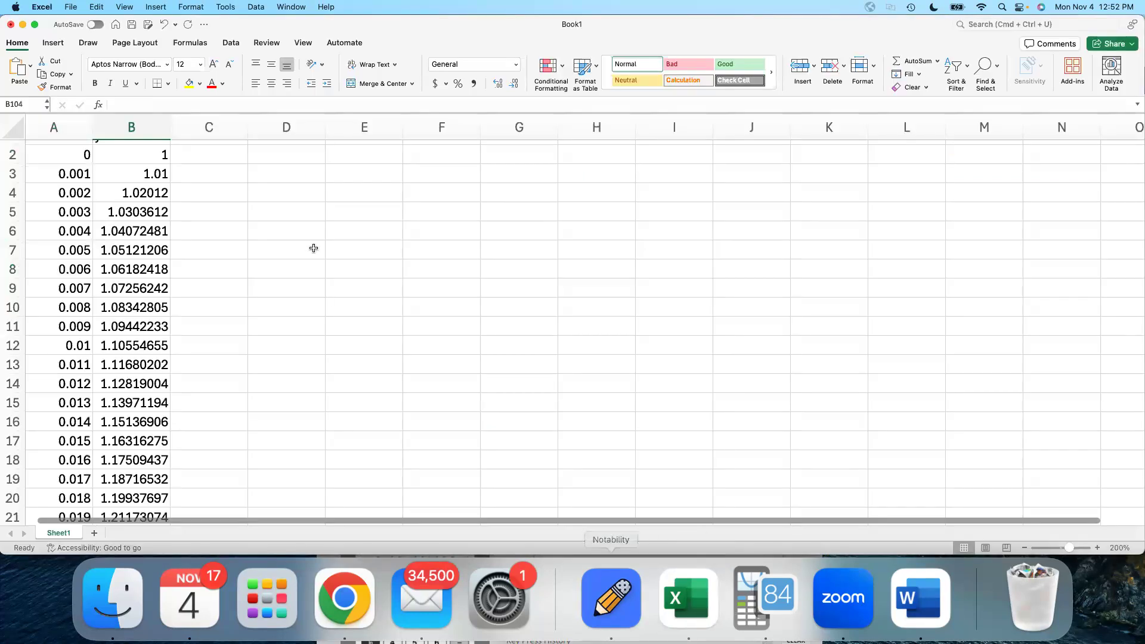
{"action": "scroll", "coordinate": [215, 179], "scroll_direction": "up", "scroll_amount": 1}
{"action": "left_click", "coordinate": [205, 153]}
{"action": "scroll", "coordinate": [206, 153], "scroll_direction": "left", "scroll_amount": 1}
{"action": "type", "text": "Actua"}
{"action": "key", "text": "BackSpace"}
{"action": "type", "text": "ua"}
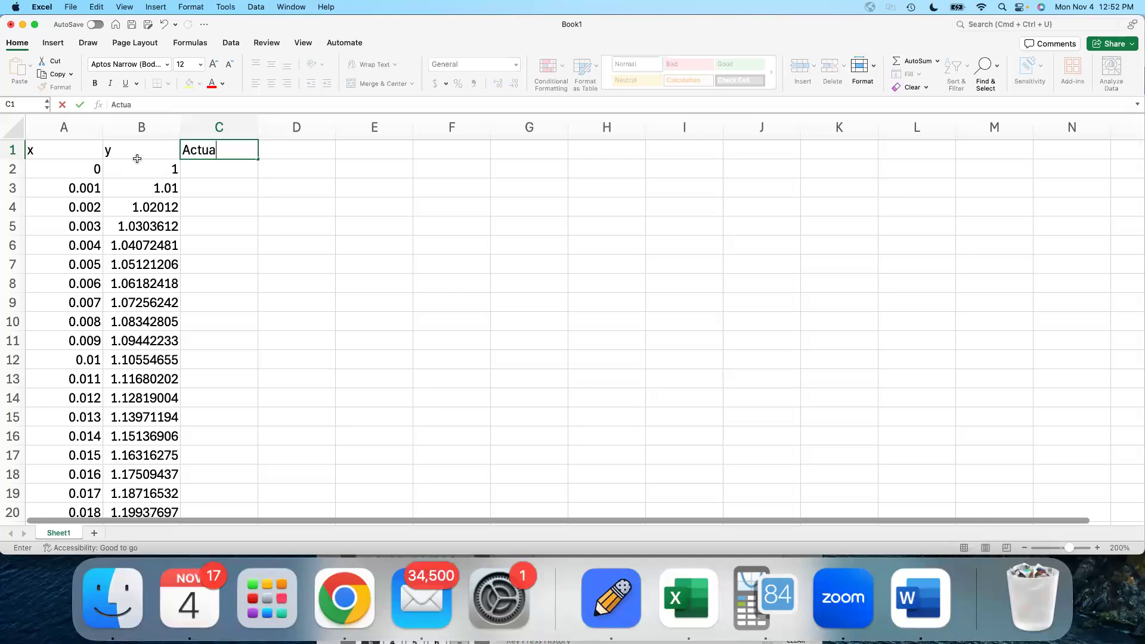
{"action": "key", "text": "Return"}
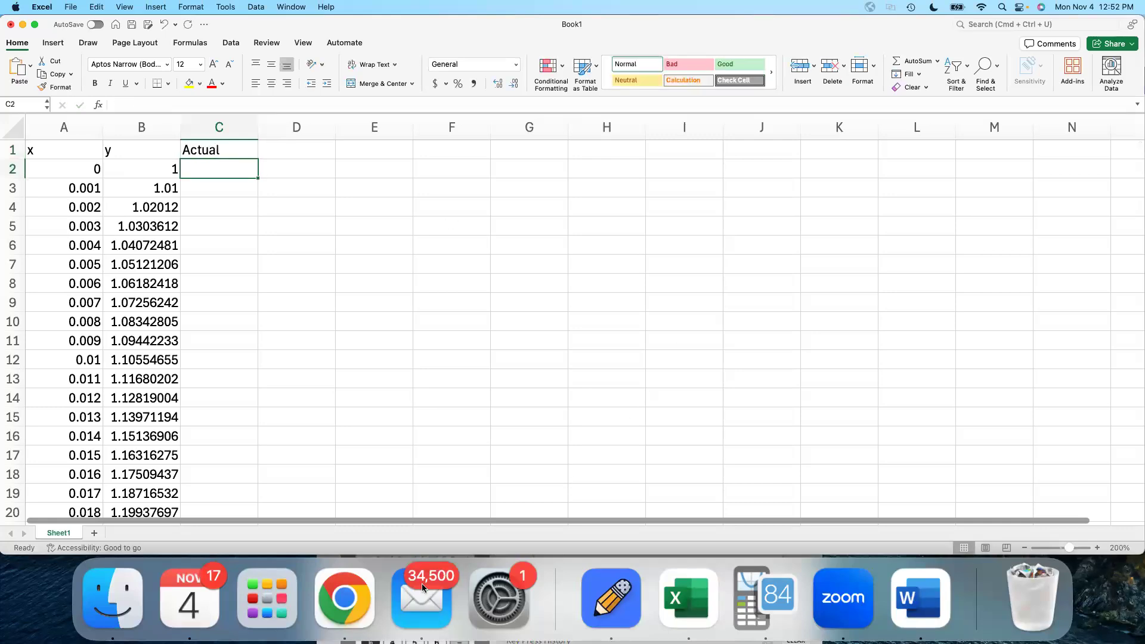
Step: Check the exact solution on the Wolfram|Alpha page in Chrome and begin the Excel formula in C2 with =3*exp(A2)
{"action": "left_click", "coordinate": [339, 604]}
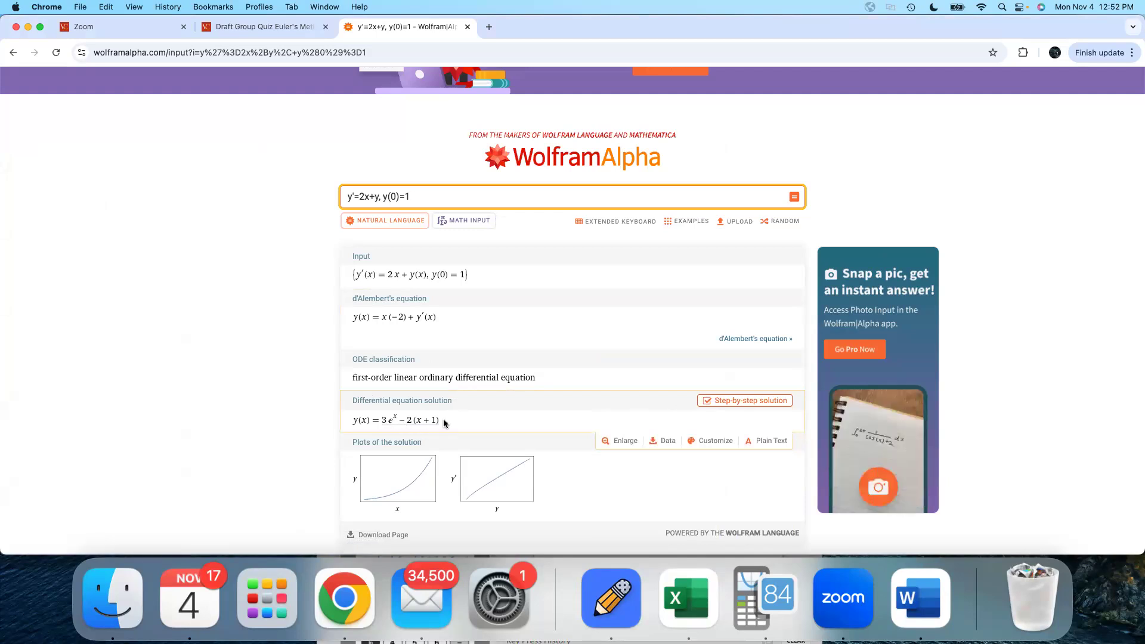
{"action": "left_click", "coordinate": [698, 616]}
{"action": "type", "text": "=3*"}
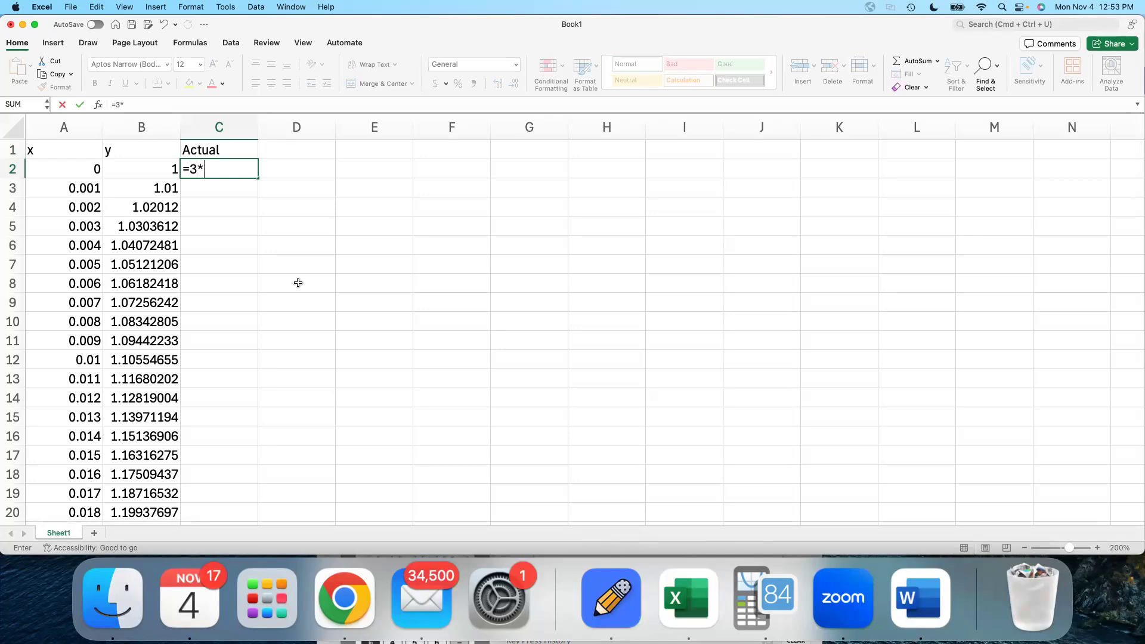
{"action": "type", "text": "exa"}
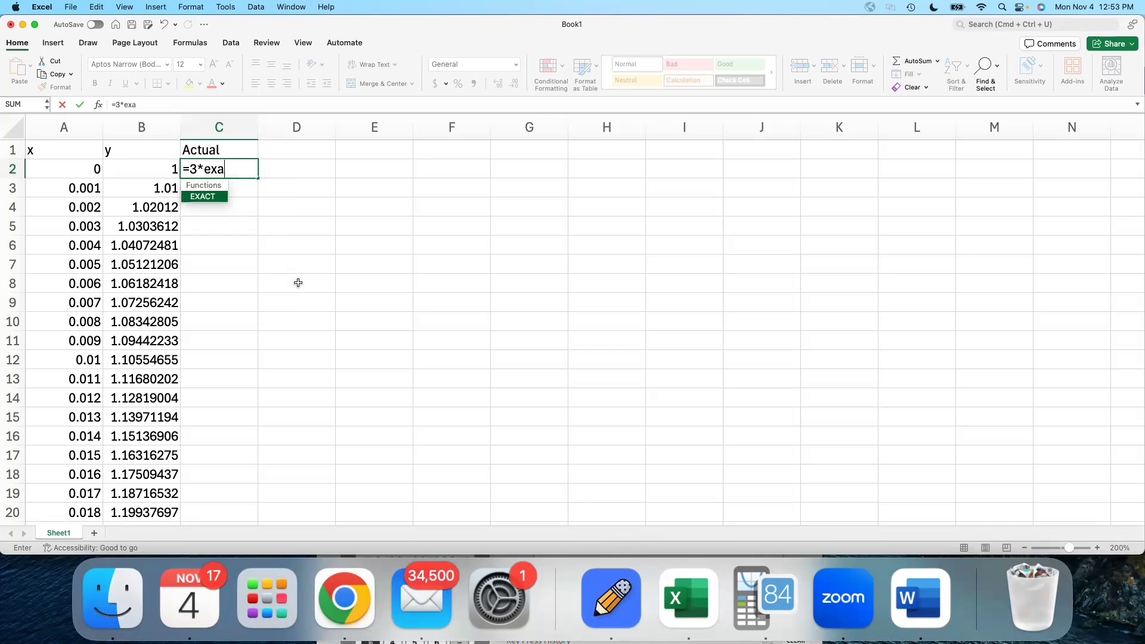
{"action": "key", "text": "BackSpace"}
{"action": "type", "text": "p"}
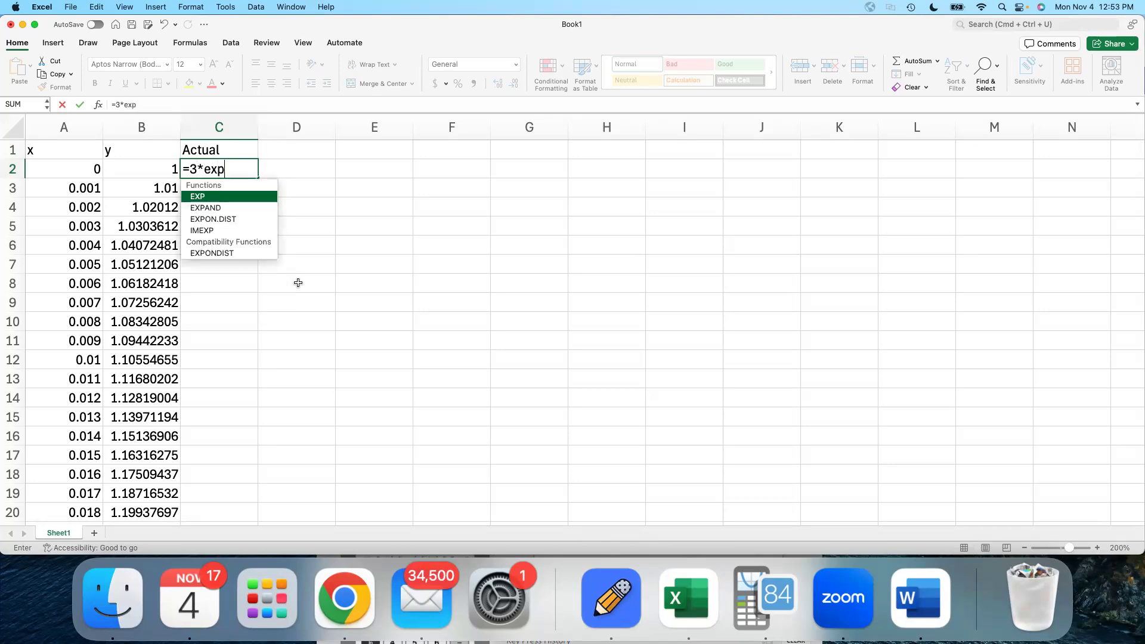
{"action": "type", "text": "("}
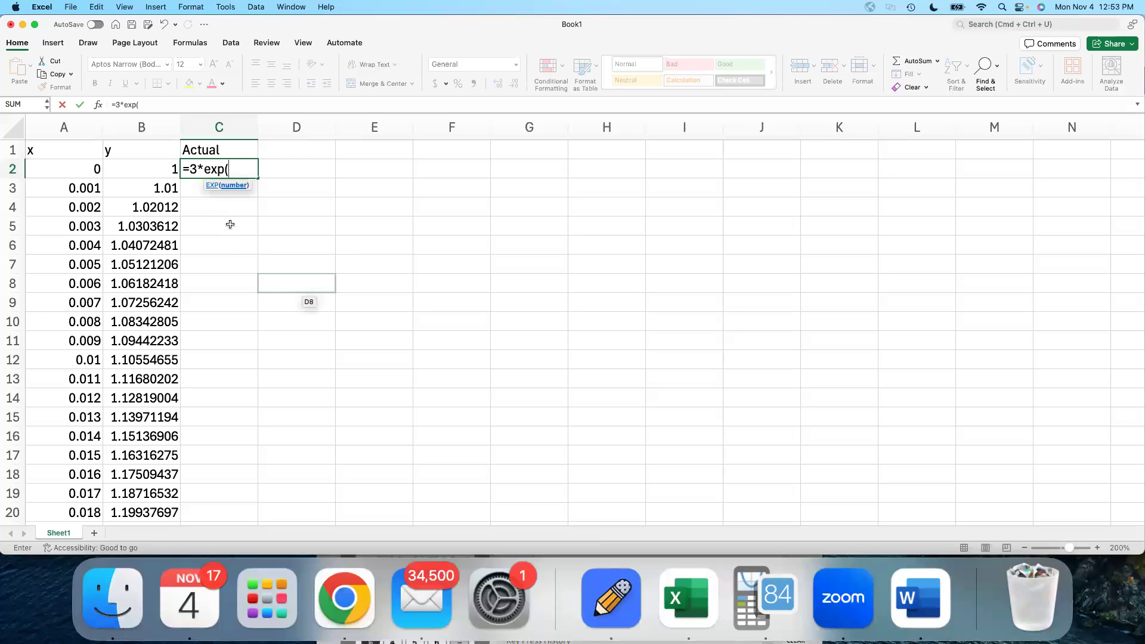
{"action": "left_click", "coordinate": [93, 175]}
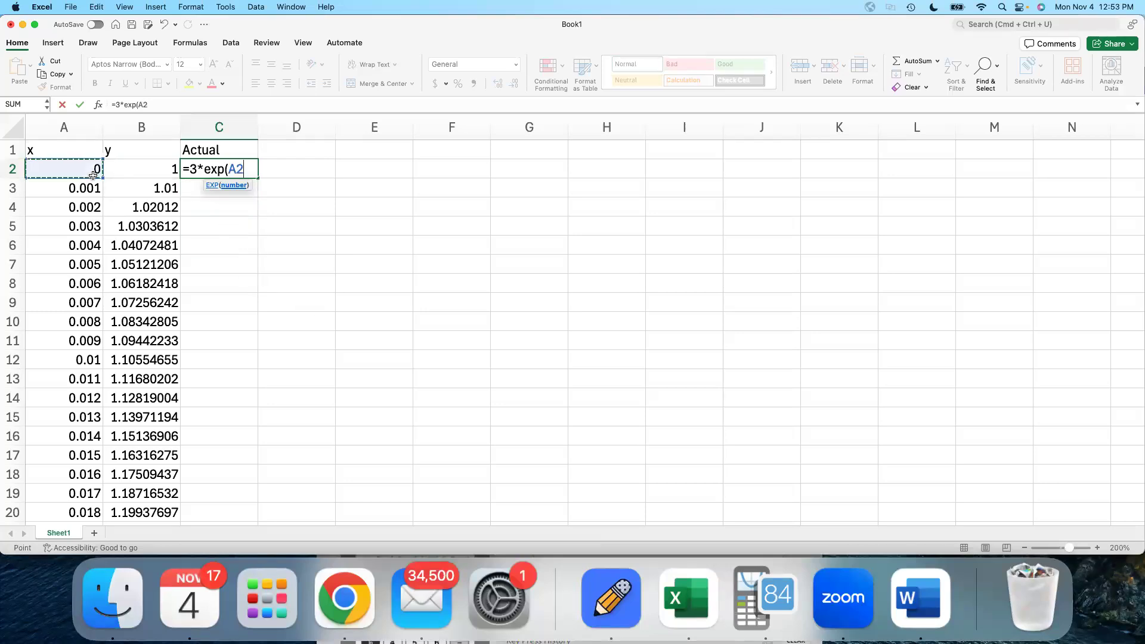
{"action": "type", "text": ")+"}
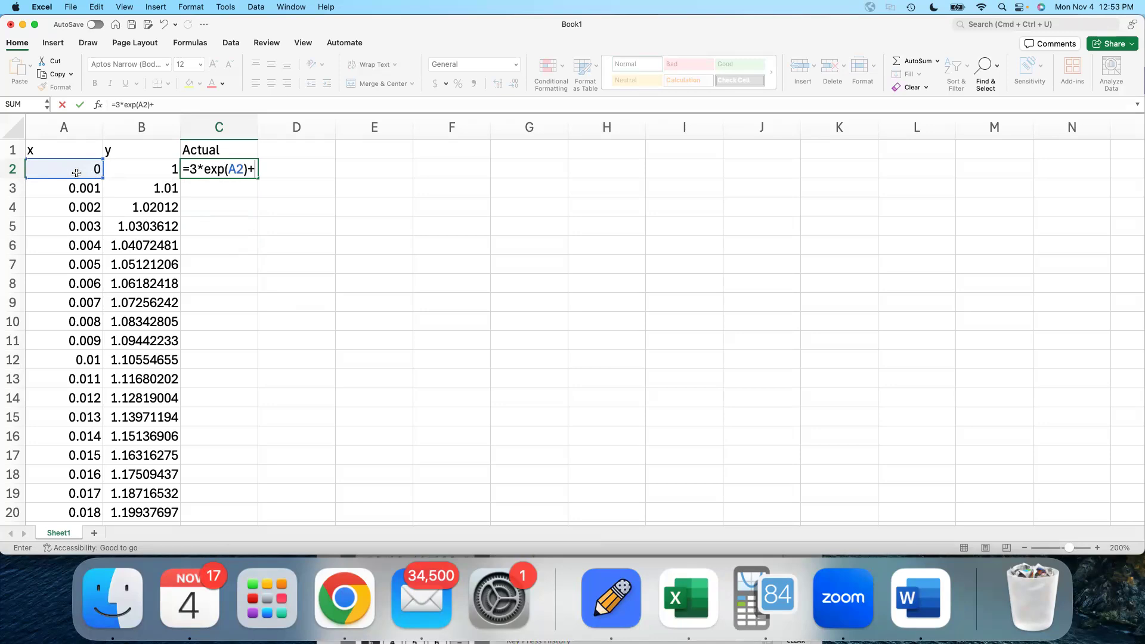
Step: Recheck the exact solution in Chrome and complete the C2 formula in Excel as =3*exp(A2)-2*(A2+1)
{"action": "left_click", "coordinate": [346, 599]}
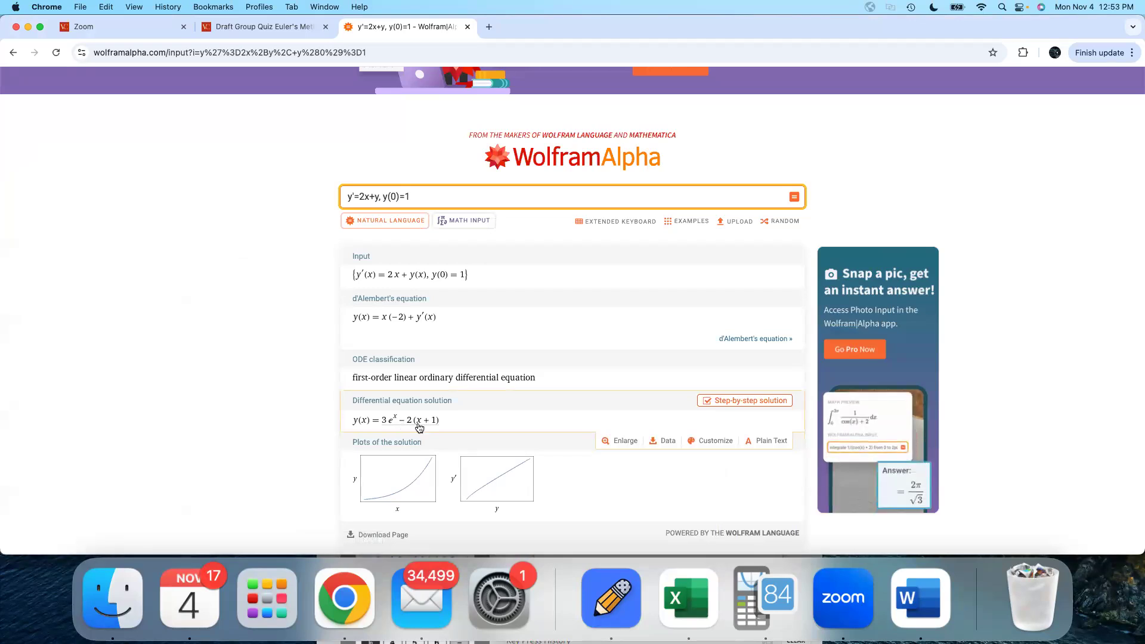
{"action": "left_click", "coordinate": [691, 614]}
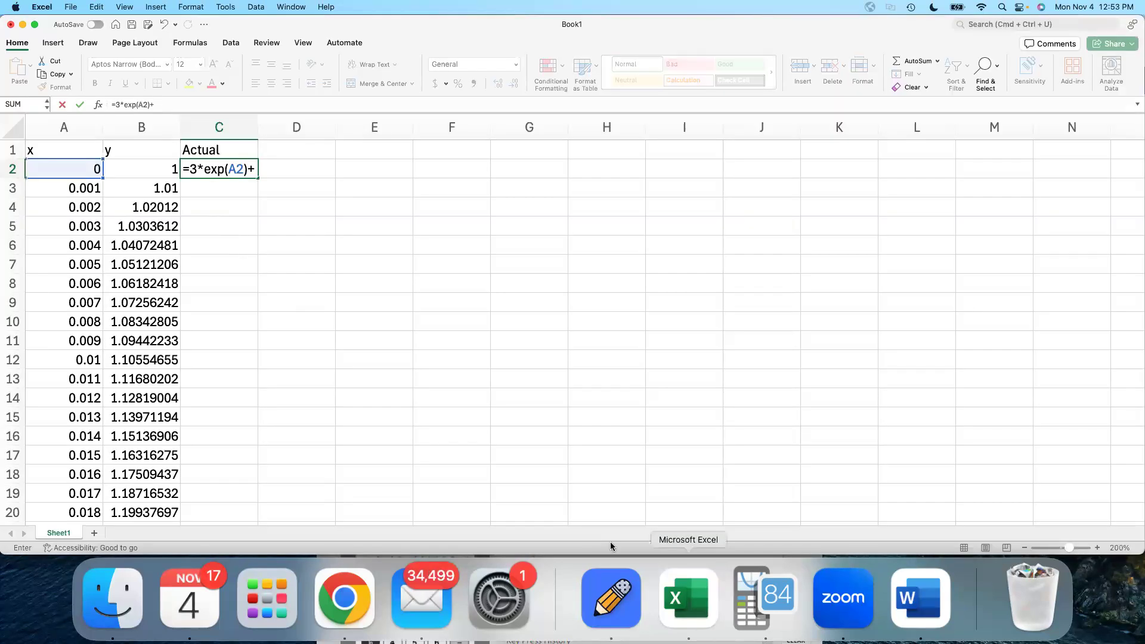
{"action": "left_click", "coordinate": [181, 101]}
{"action": "key", "text": "BackSpace"}
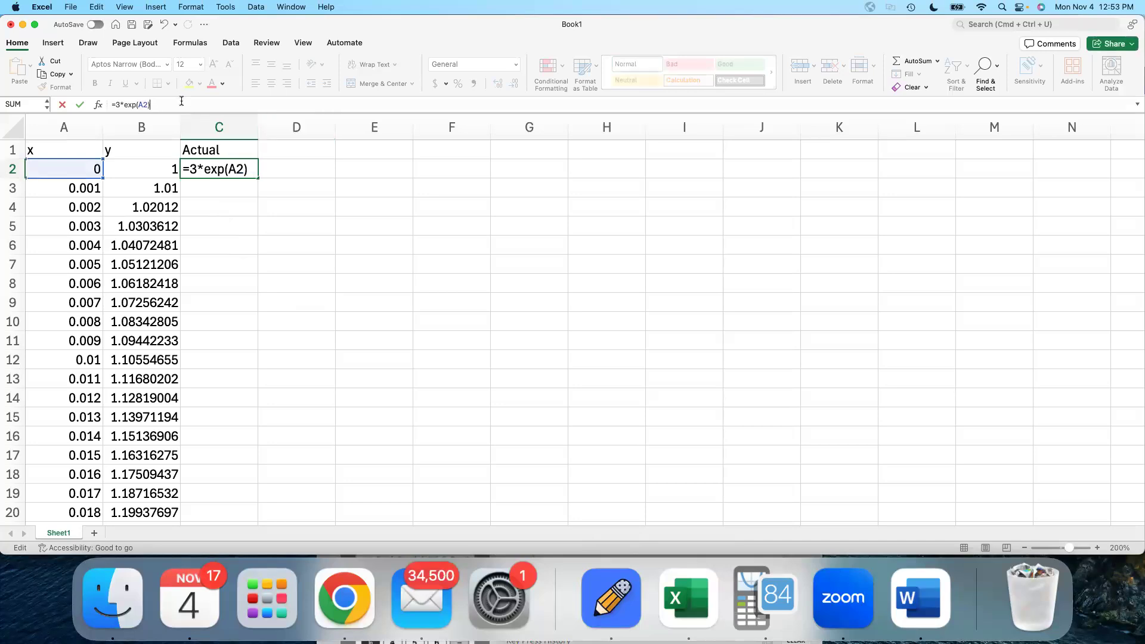
{"action": "type", "text": "-2*("}
{"action": "left_click", "coordinate": [84, 169]}
{"action": "type", "text": "+1)"}
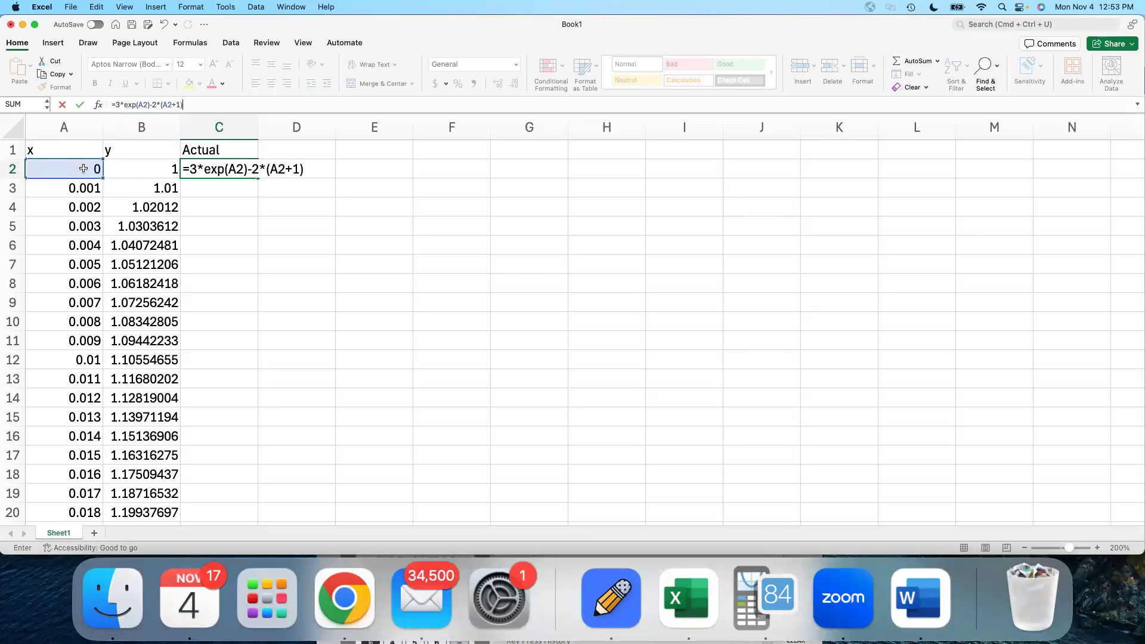
{"action": "key", "text": "Return"}
Step: Compare B2 with C2 and fill the exact-solution formula from C2 down the whole Actual column
{"action": "left_click", "coordinate": [238, 170]}
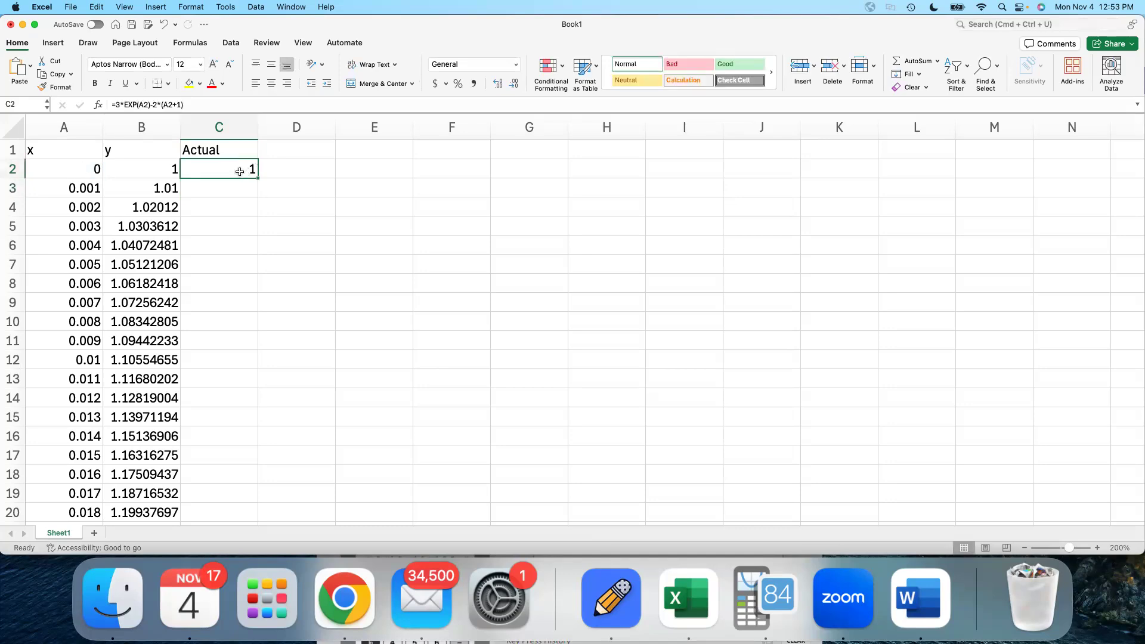
{"action": "left_click", "coordinate": [149, 169]}
{"action": "left_click", "coordinate": [209, 166]}
{"action": "left_click", "coordinate": [146, 166]}
{"action": "left_click", "coordinate": [215, 166]}
{"action": "double_click", "coordinate": [257, 179]}
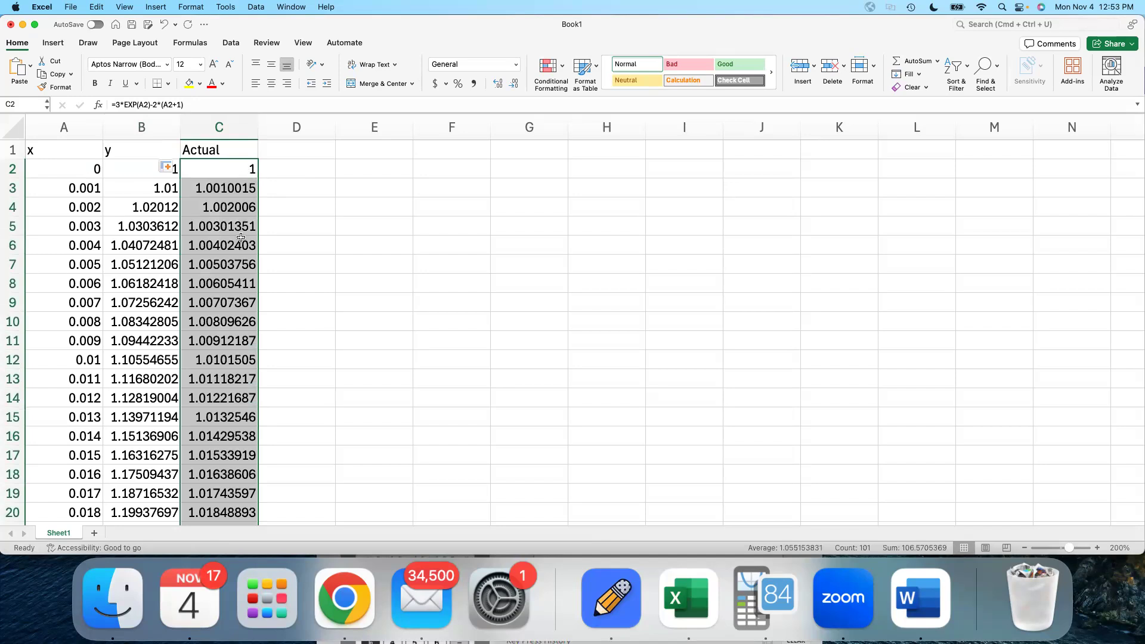
Step: Compare the Euler y values with the Actual values down the table, checking rows 8, 9 and 3
{"action": "scroll", "coordinate": [238, 366], "scroll_direction": "down", "scroll_amount": 1}
{"action": "scroll", "coordinate": [239, 367], "scroll_direction": "down", "scroll_amount": 5}
{"action": "scroll", "coordinate": [234, 282], "scroll_direction": "up", "scroll_amount": 6}
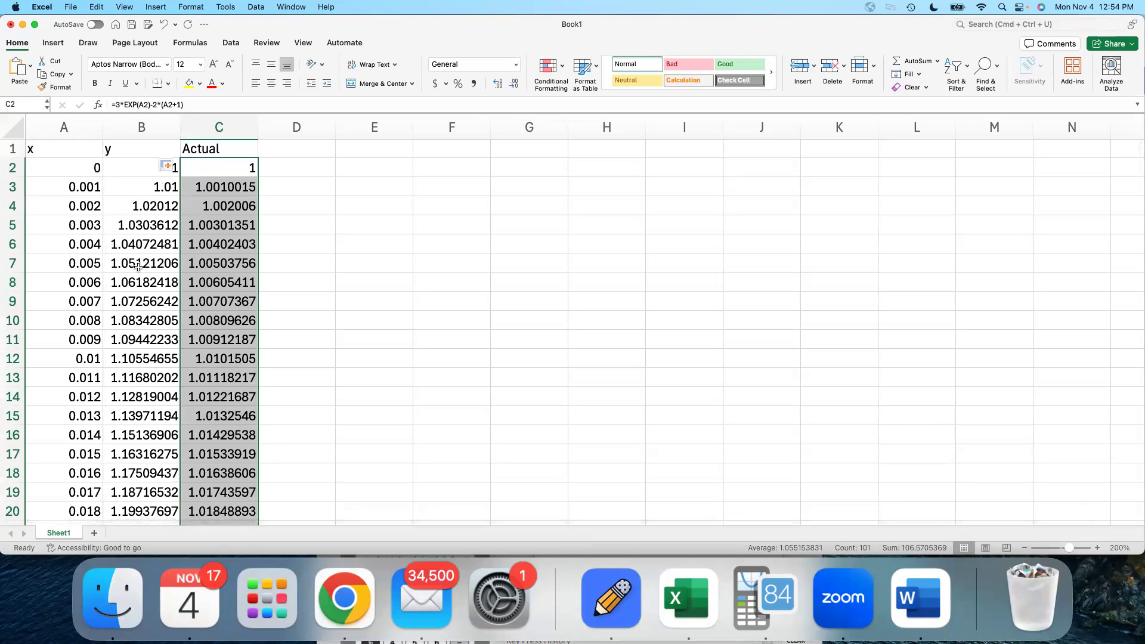
{"action": "left_click", "coordinate": [148, 285]}
{"action": "left_click", "coordinate": [204, 283]}
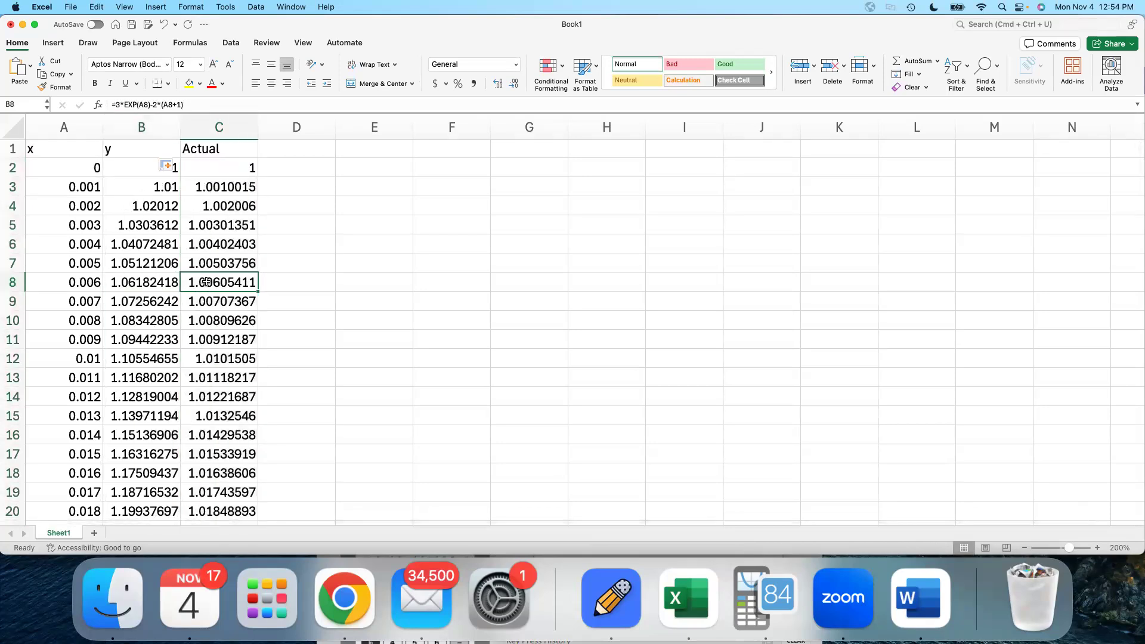
{"action": "left_click", "coordinate": [152, 300]}
{"action": "left_click", "coordinate": [198, 304]}
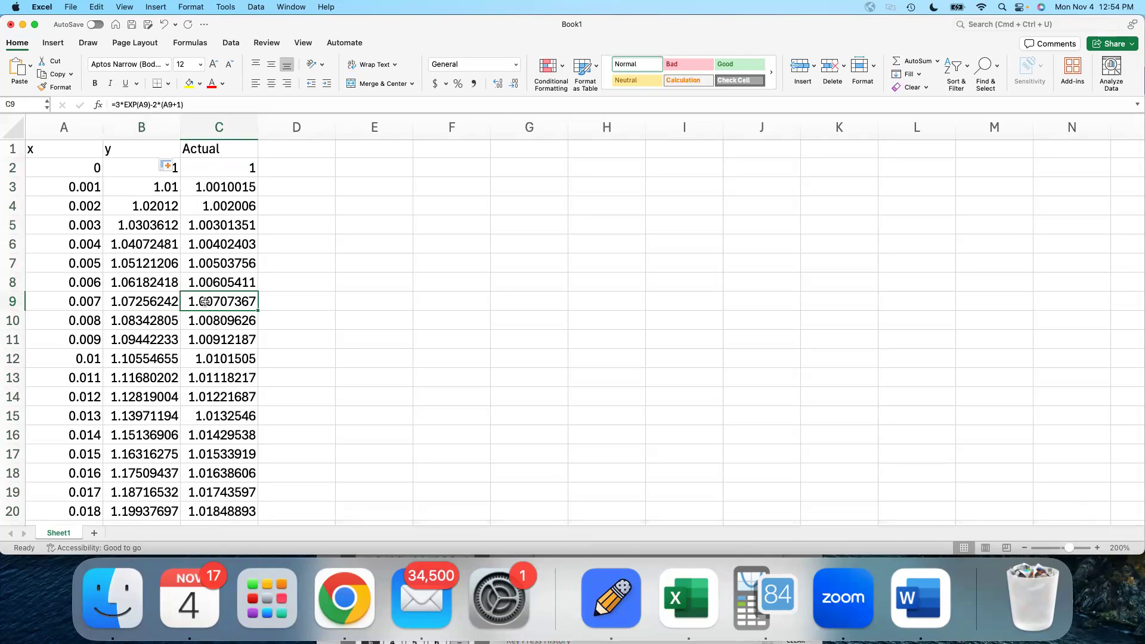
{"action": "left_click", "coordinate": [159, 187]}
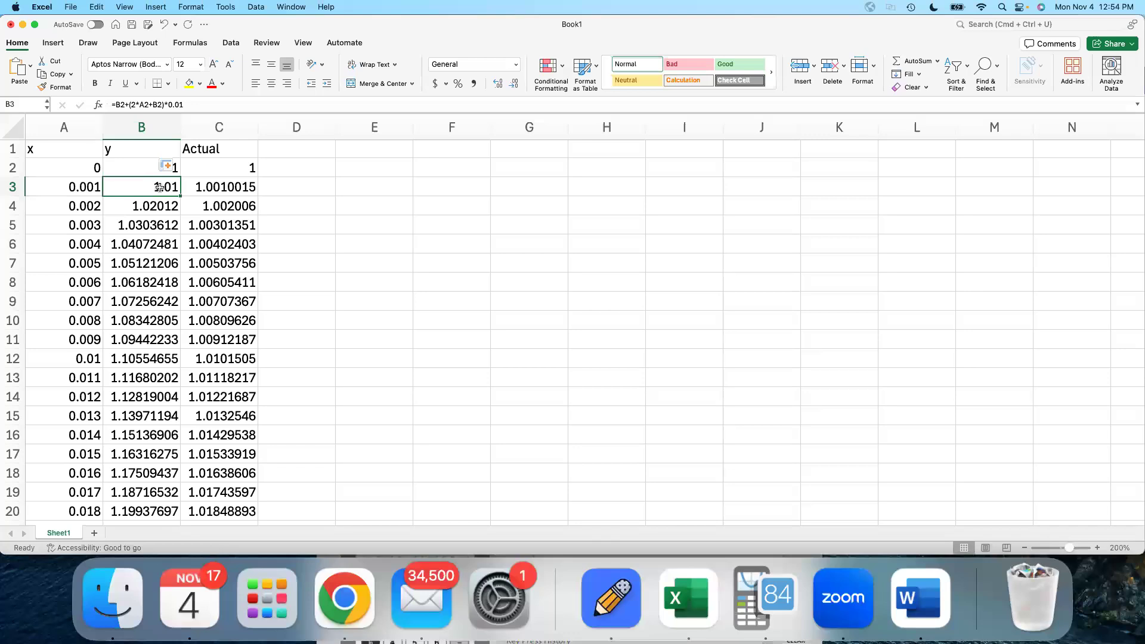
{"action": "left_click", "coordinate": [216, 185]}
{"action": "scroll", "coordinate": [216, 184], "scroll_direction": "up", "scroll_amount": 1}
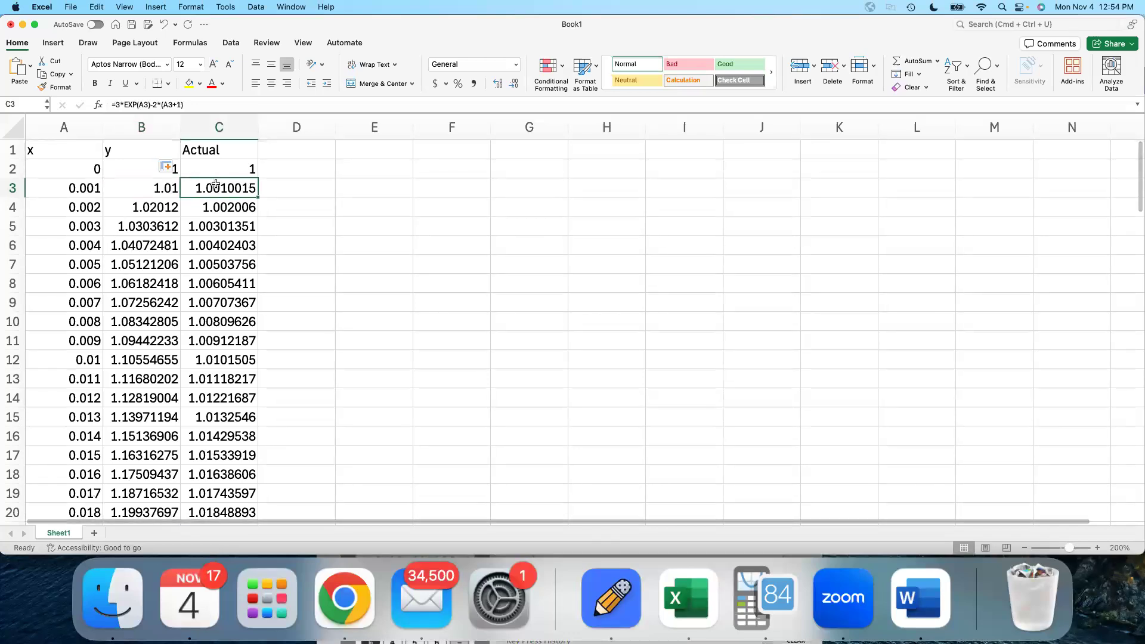
Step: Insert a scatter chart of the y and Actual values against x from columns A to C
{"action": "left_click", "coordinate": [80, 126]}
{"action": "left_click_drag", "start_coordinate": [79, 125], "coordinate": [218, 126]}
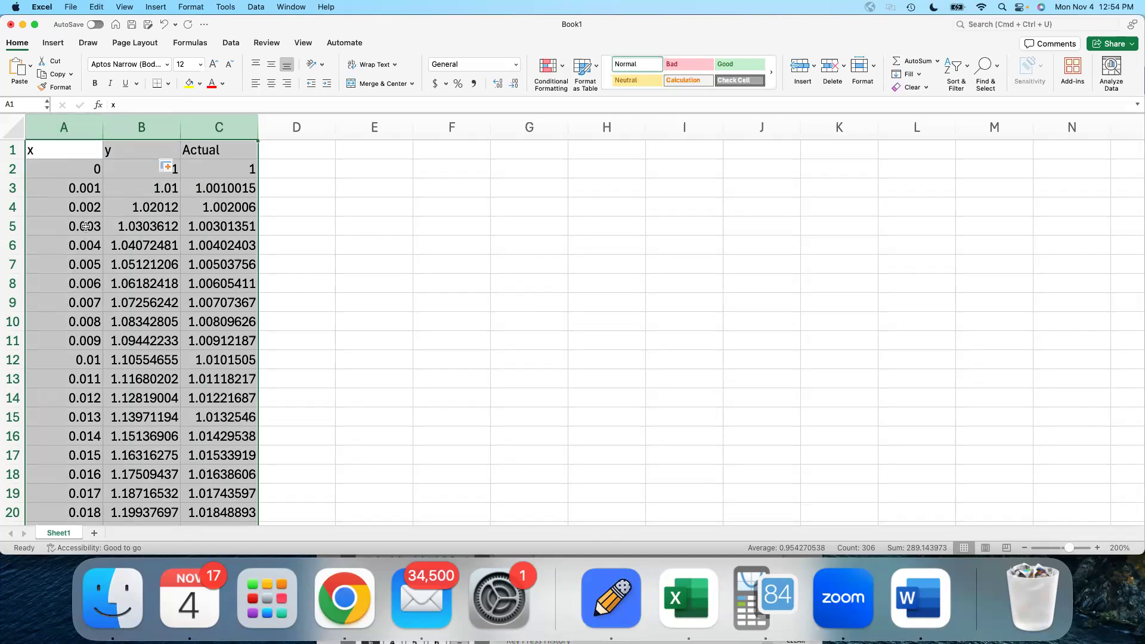
{"action": "left_click", "coordinate": [55, 48]}
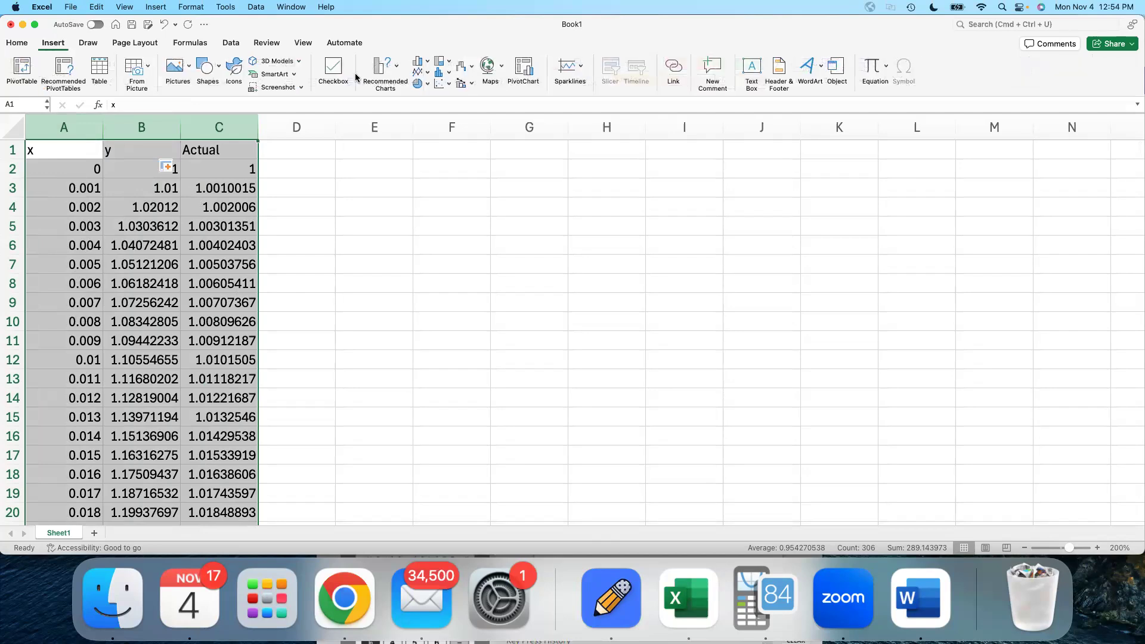
{"action": "left_click", "coordinate": [437, 84]}
{"action": "left_click", "coordinate": [456, 134]}
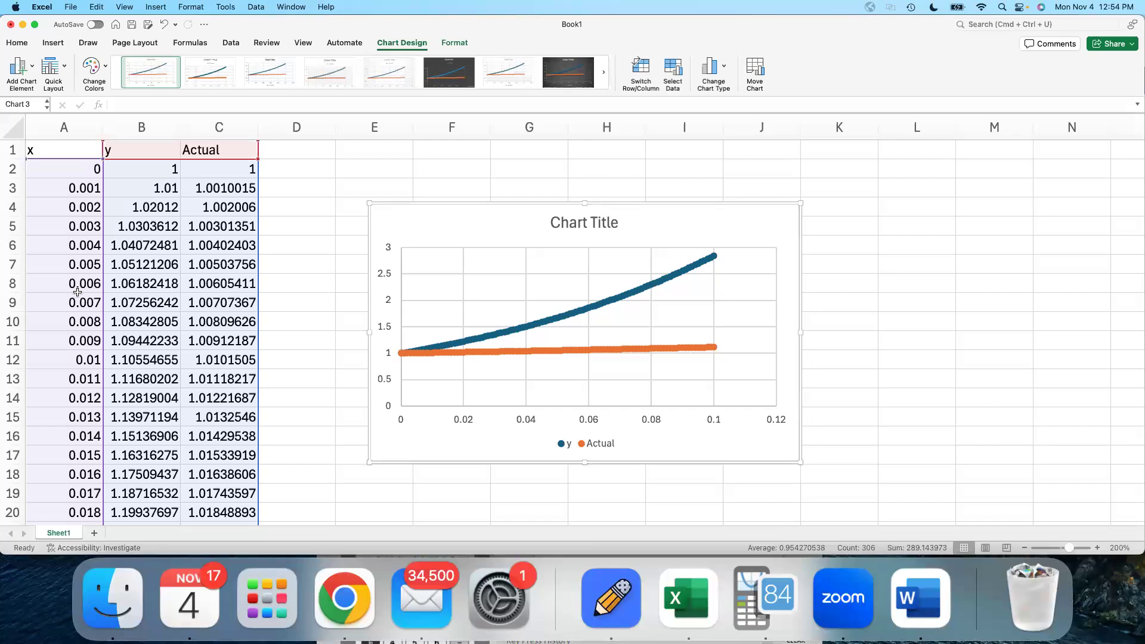
Step: Examine the gap between y and Actual in the chart and down the table to row 102, including rows 3 and 63
{"action": "scroll", "coordinate": [96, 340], "scroll_direction": "down", "scroll_amount": 15}
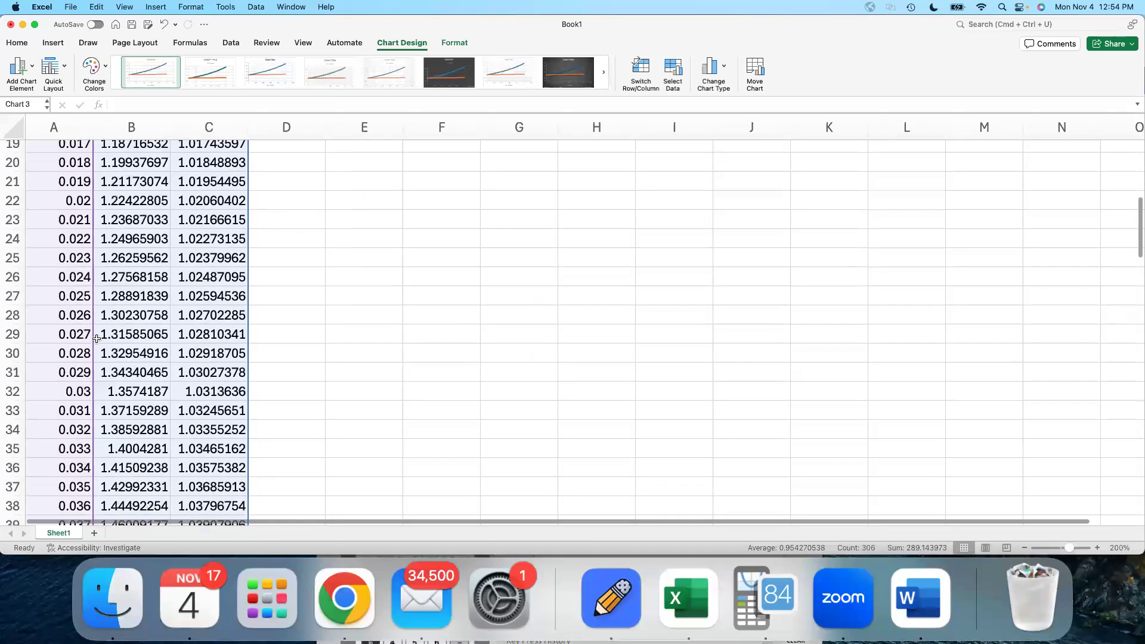
{"action": "scroll", "coordinate": [96, 338], "scroll_direction": "down", "scroll_amount": 13}
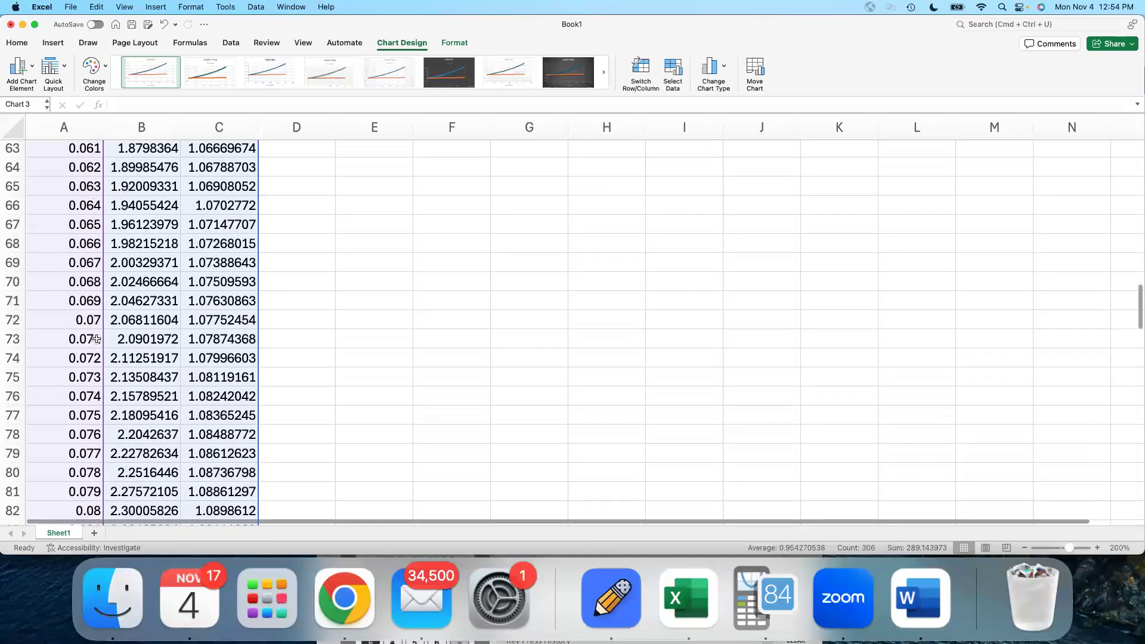
{"action": "scroll", "coordinate": [96, 338], "scroll_direction": "down", "scroll_amount": 3}
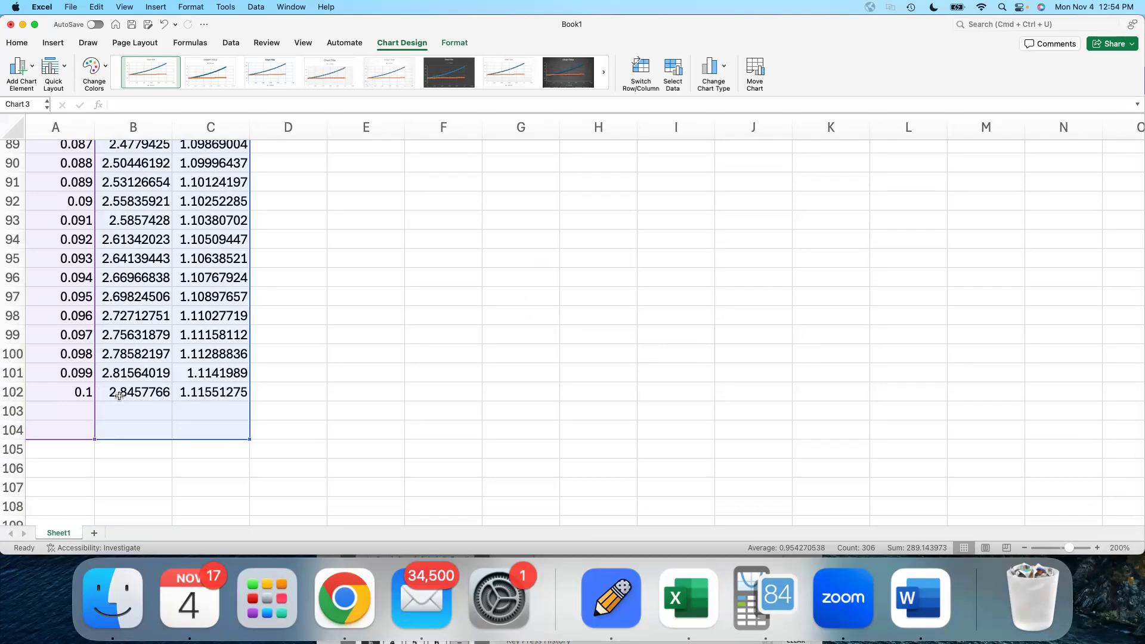
{"action": "scroll", "coordinate": [177, 396], "scroll_direction": "up", "scroll_amount": 20}
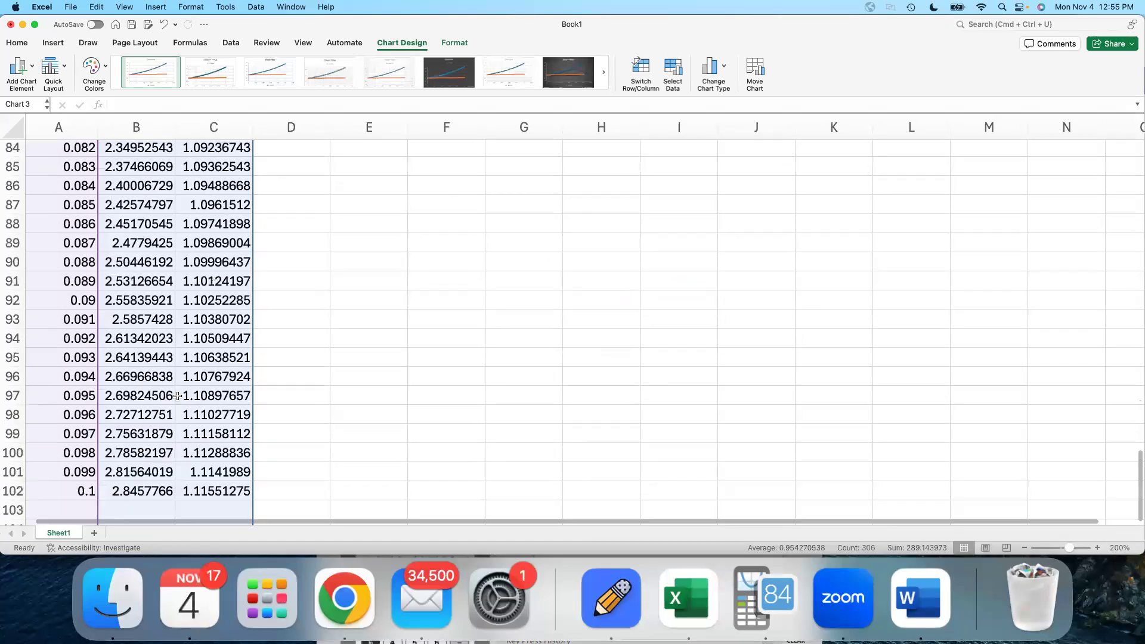
{"action": "scroll", "coordinate": [83, 182], "scroll_direction": "down", "scroll_amount": 1}
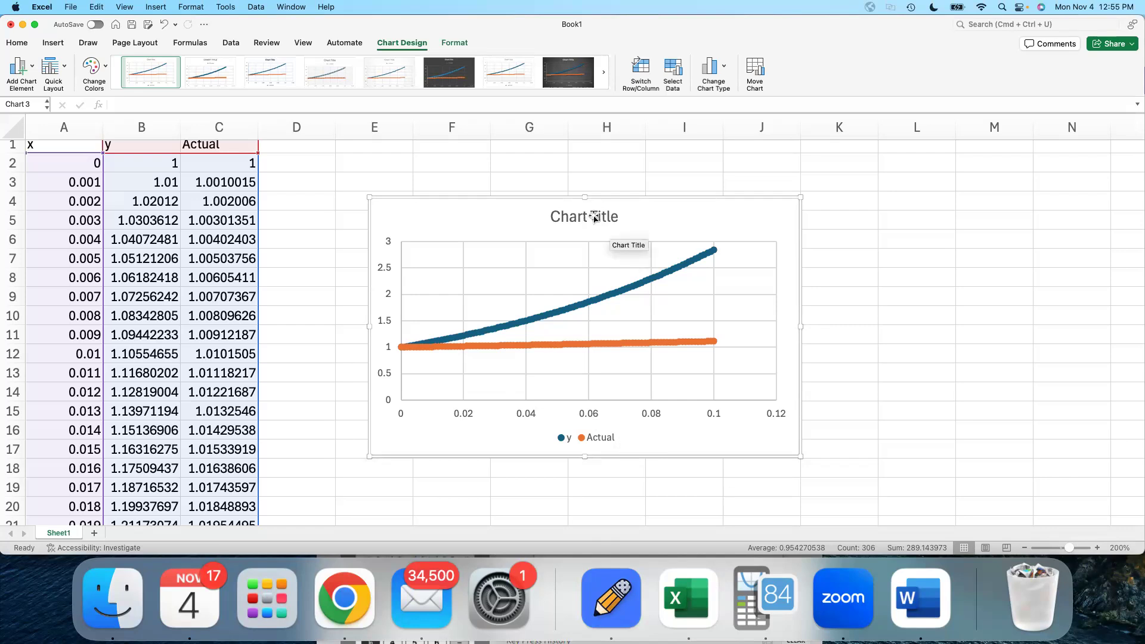
{"action": "scroll", "coordinate": [584, 218], "scroll_direction": "up", "scroll_amount": 1}
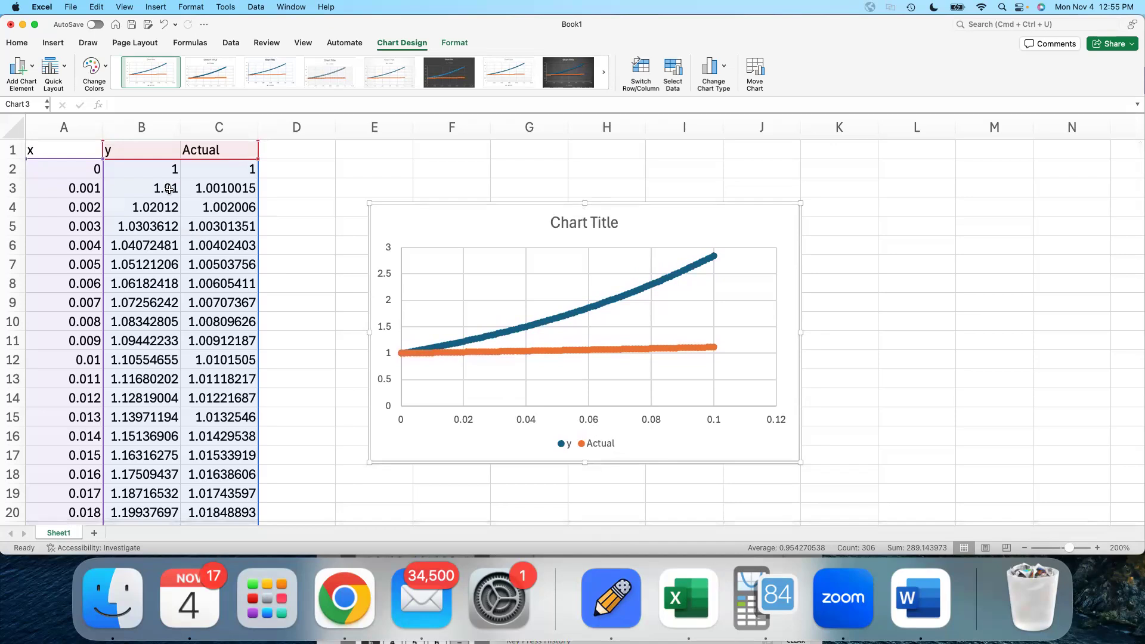
{"action": "left_click", "coordinate": [11, 188]}
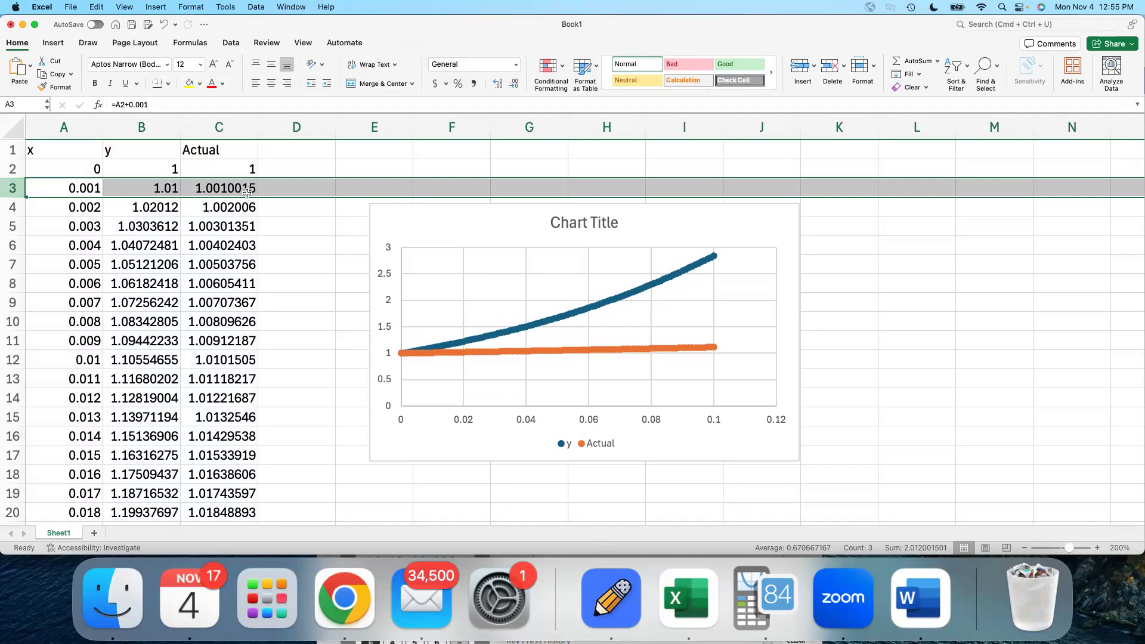
{"action": "scroll", "coordinate": [178, 366], "scroll_direction": "down", "scroll_amount": 15}
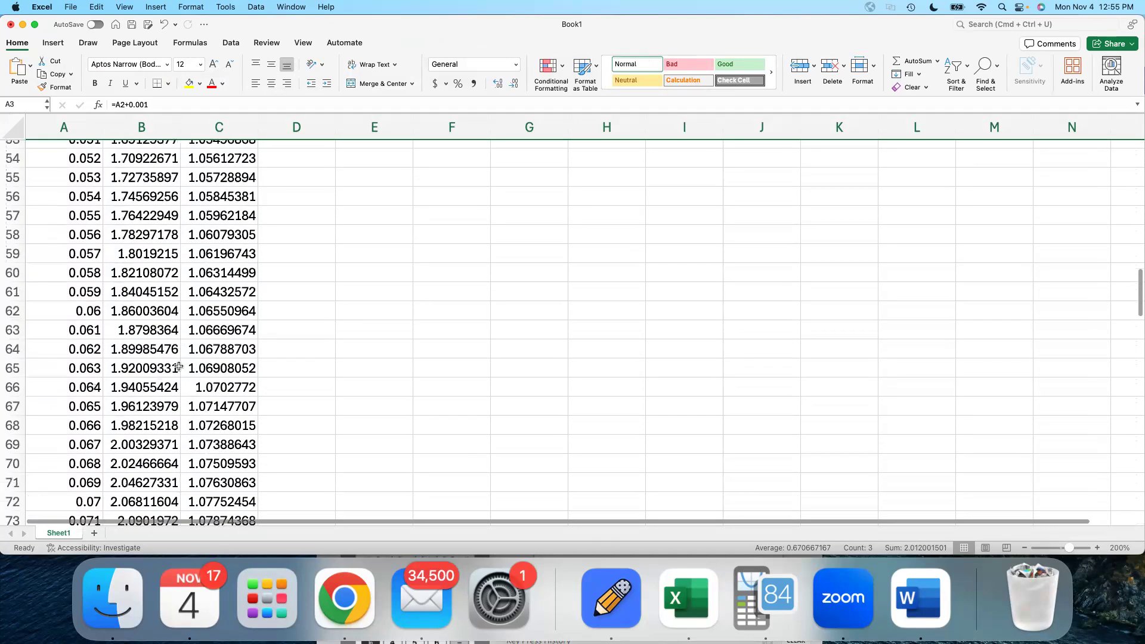
{"action": "left_click", "coordinate": [12, 282]}
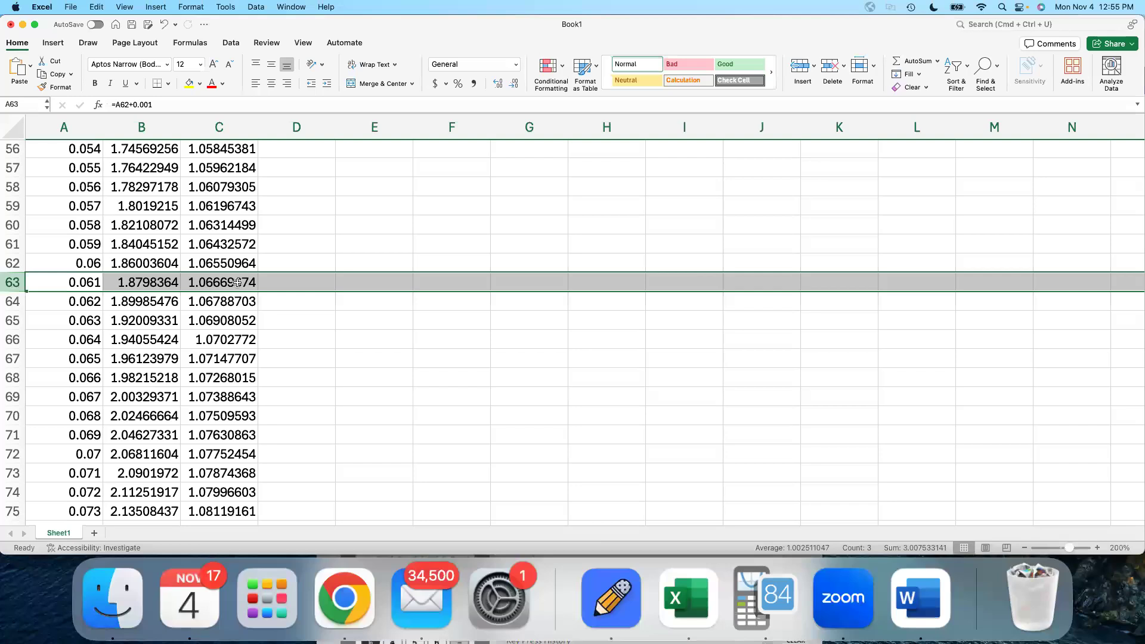
{"action": "scroll", "coordinate": [237, 282], "scroll_direction": "up", "scroll_amount": 15}
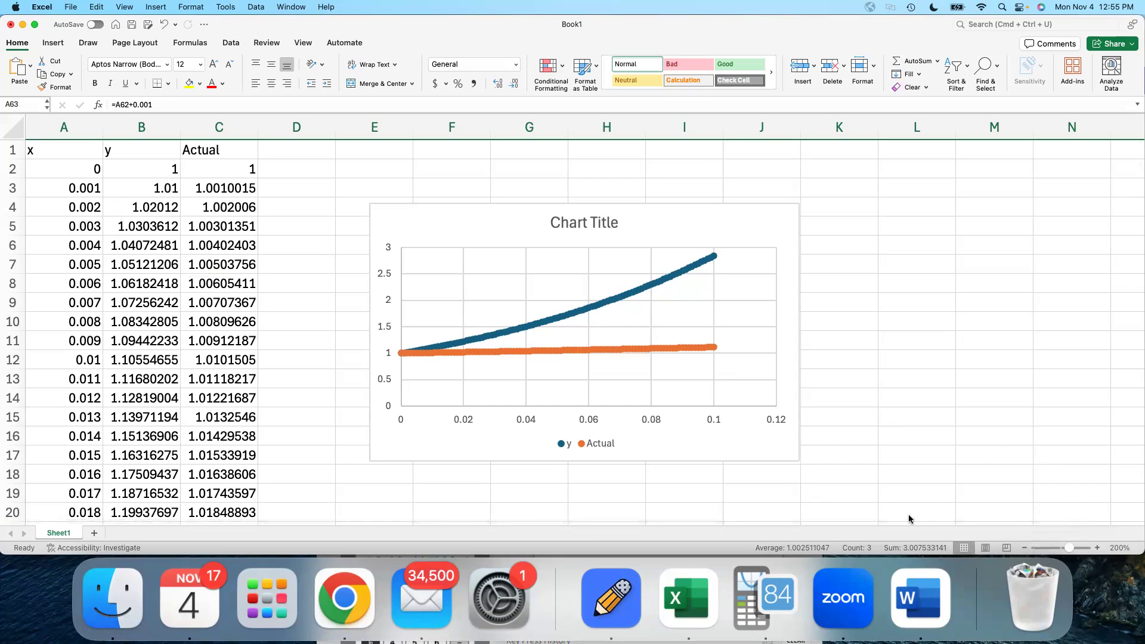
Step: Correct the step size in B3's Euler formula to 0.001 and fill the formula down the whole y column
{"action": "left_click", "coordinate": [178, 189]}
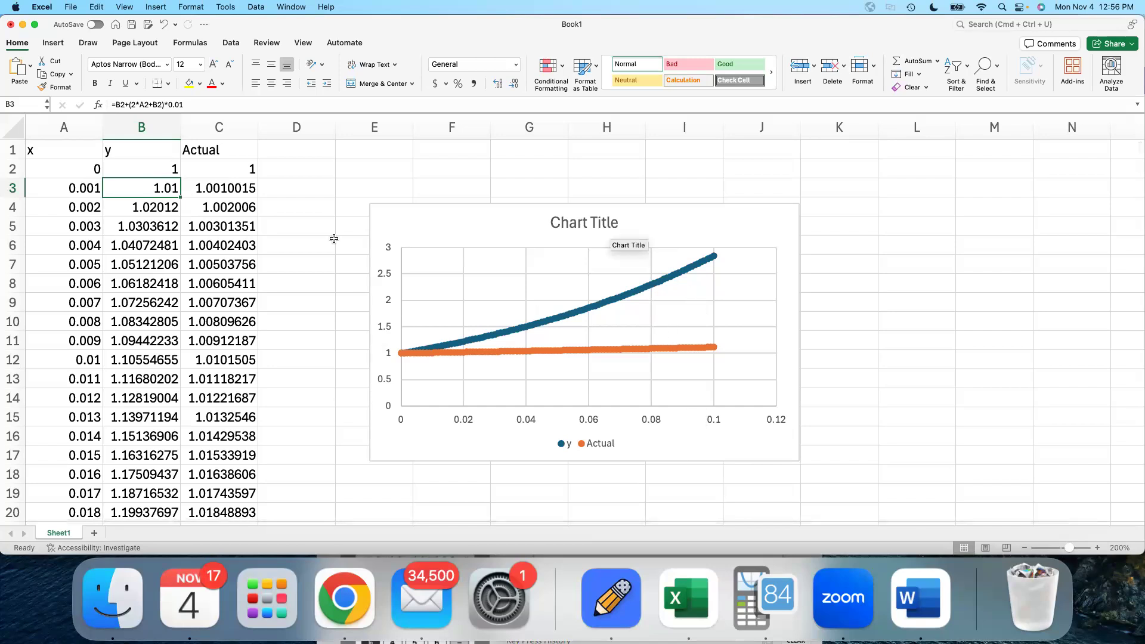
{"action": "left_click", "coordinate": [72, 188]}
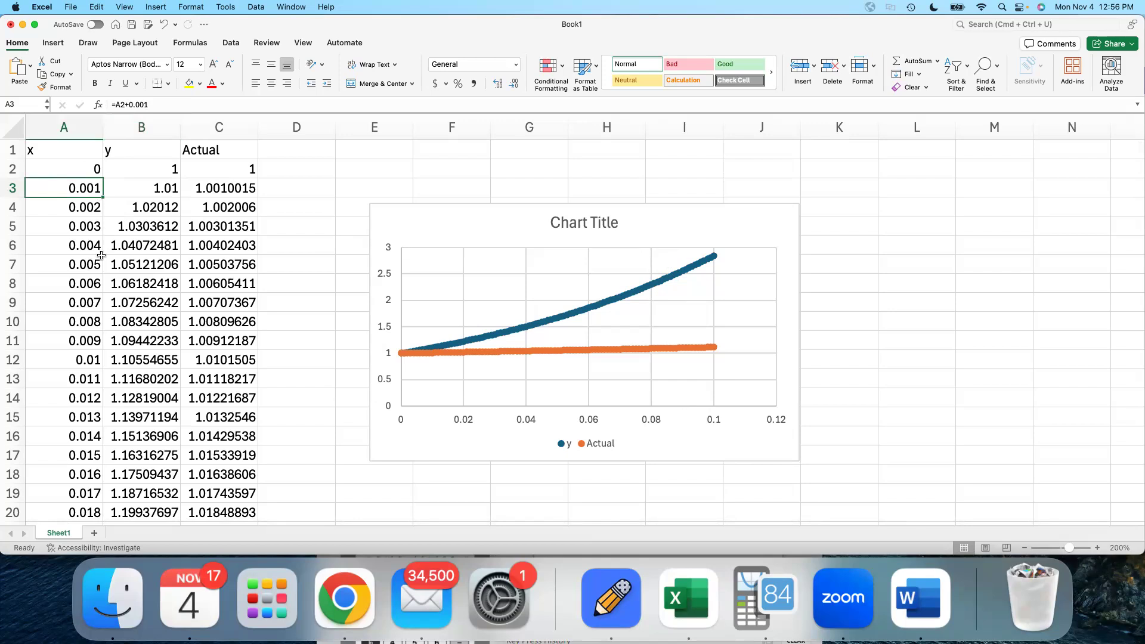
{"action": "left_click", "coordinate": [159, 189]}
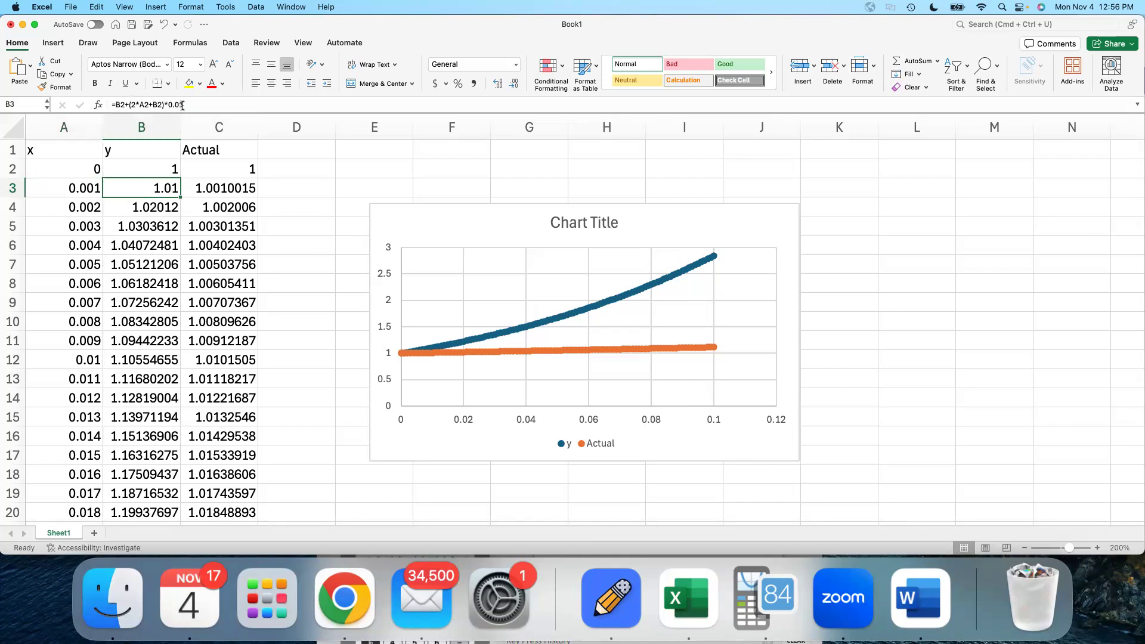
{"action": "left_click", "coordinate": [179, 104]}
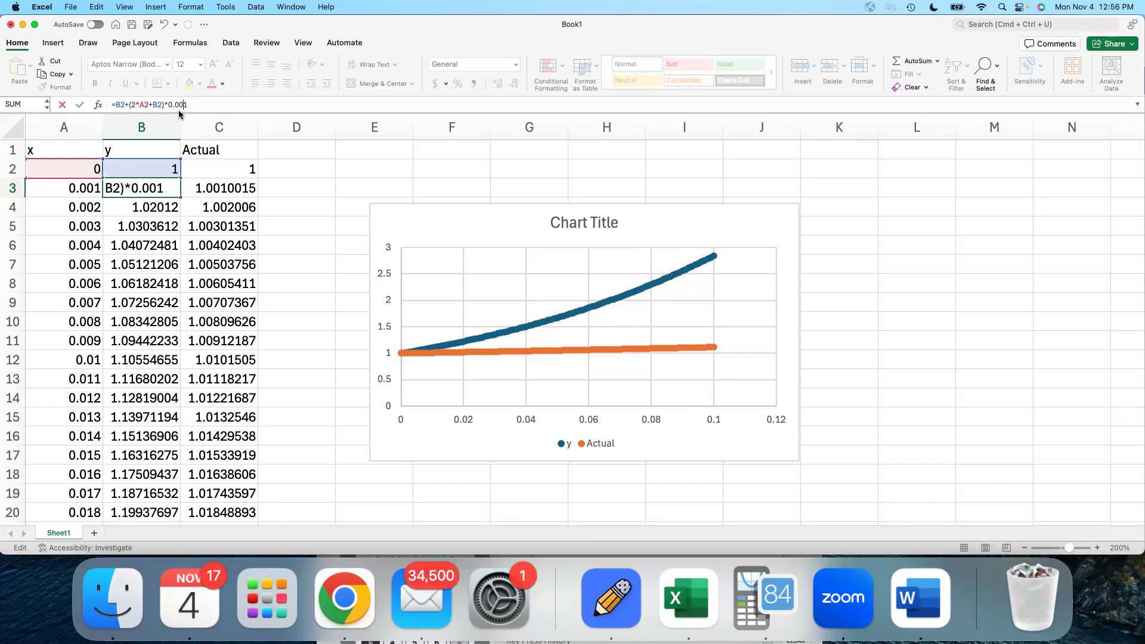
{"action": "key", "text": "Return"}
{"action": "left_click", "coordinate": [167, 188]}
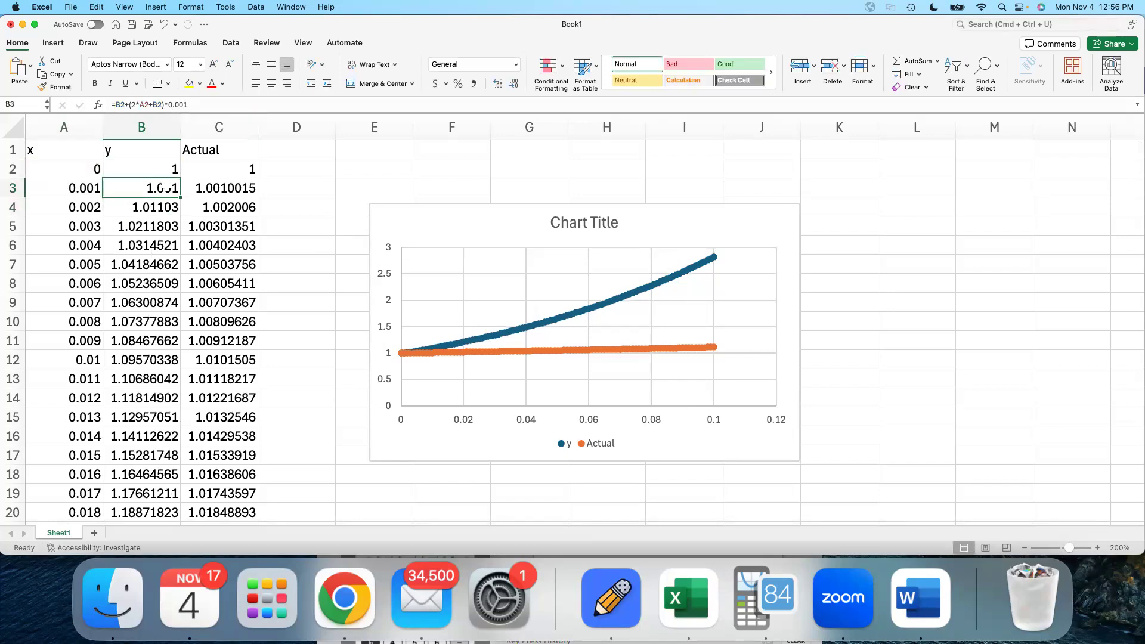
{"action": "double_click", "coordinate": [179, 194]}
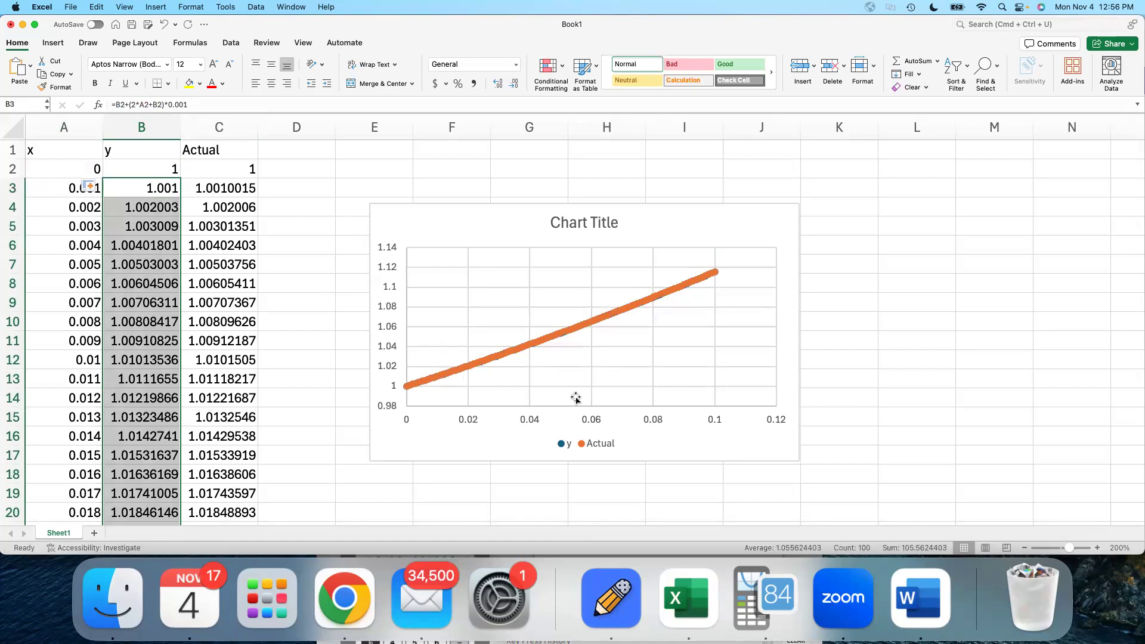
Step: Check the corrected formula in B3, view the exact solution on the WolframAlpha page in Chrome, and return to Excel
{"action": "left_click", "coordinate": [149, 188]}
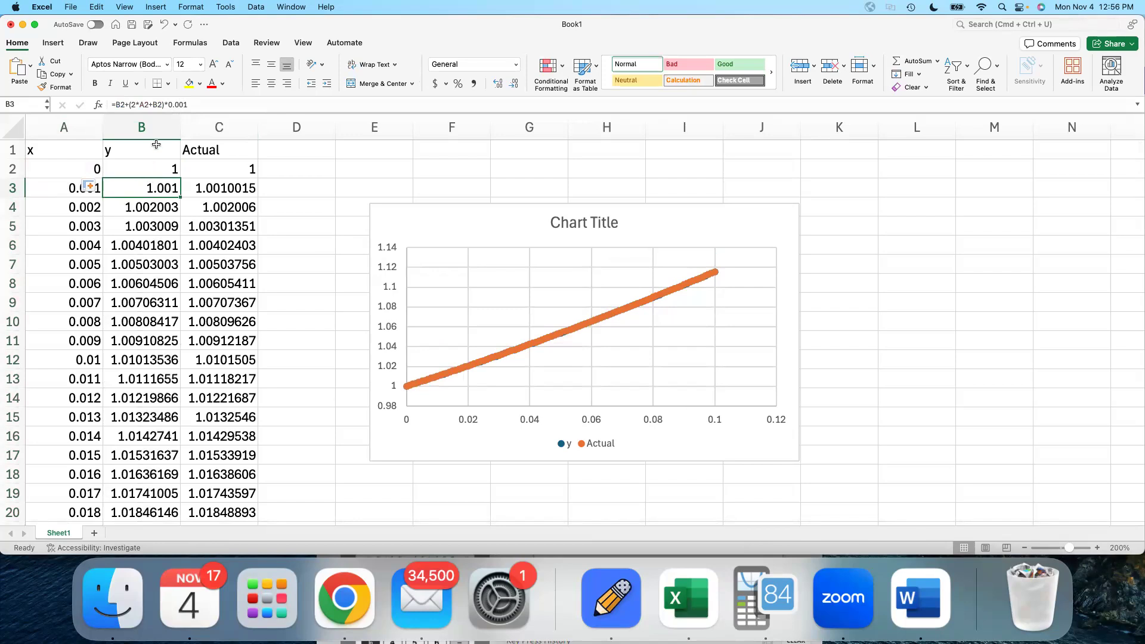
{"action": "left_click", "coordinate": [355, 606]}
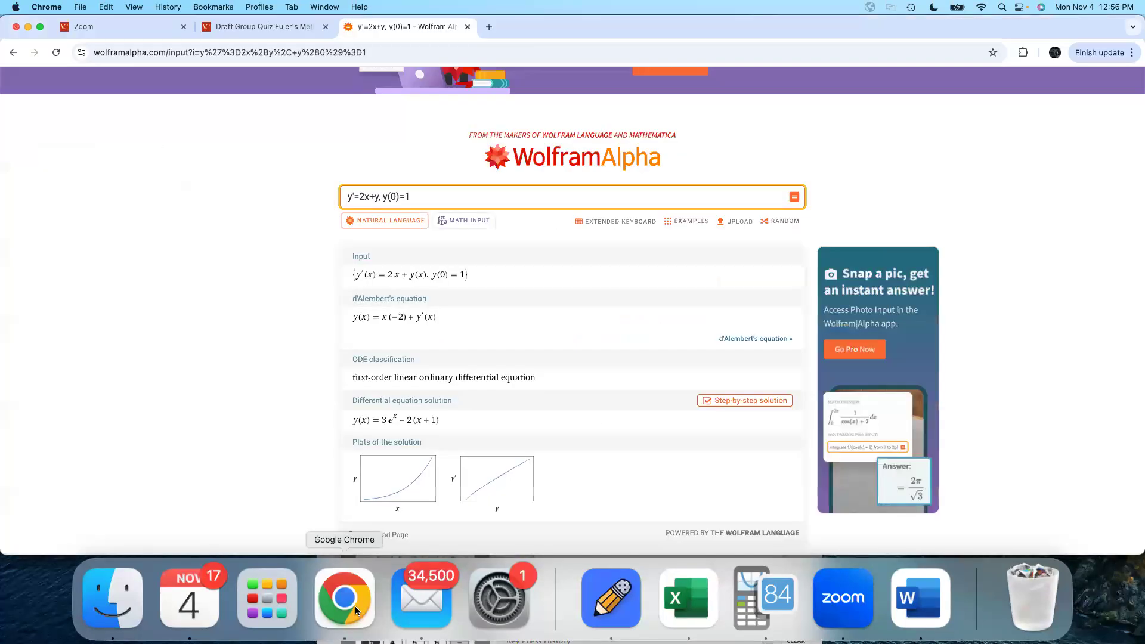
{"action": "left_click", "coordinate": [682, 620]}
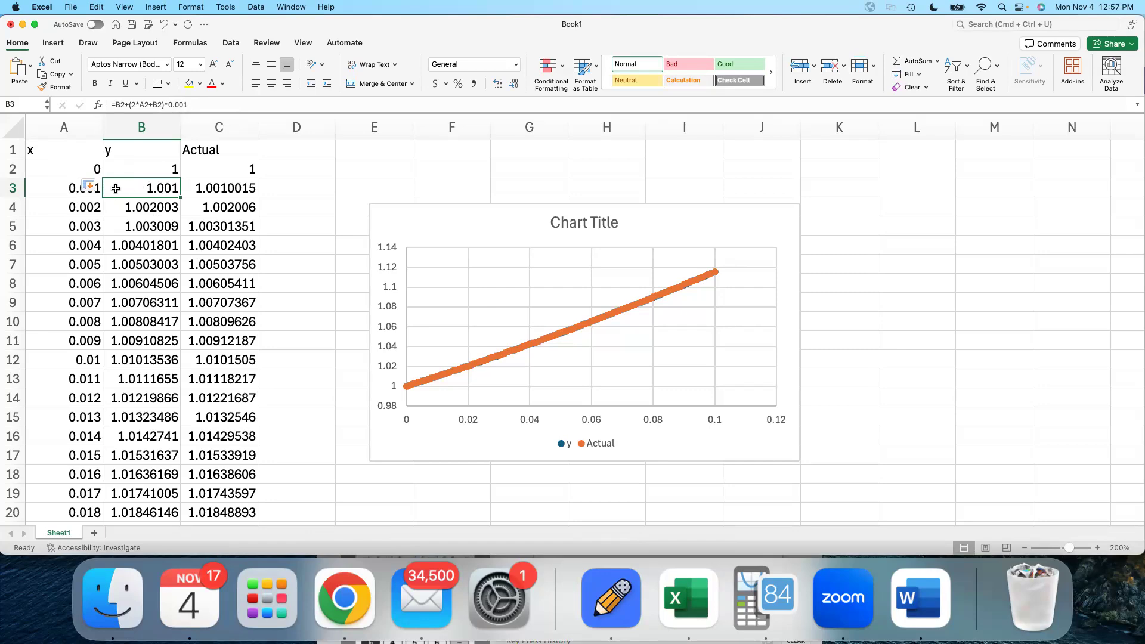
Step: Compare the Euler y value with the Actual value at x = 0.1 in row 102
{"action": "scroll", "coordinate": [173, 241], "scroll_direction": "down", "scroll_amount": 10}
{"action": "scroll", "coordinate": [173, 241], "scroll_direction": "down", "scroll_amount": 15}
{"action": "scroll", "coordinate": [161, 358], "scroll_direction": "down", "scroll_amount": 9}
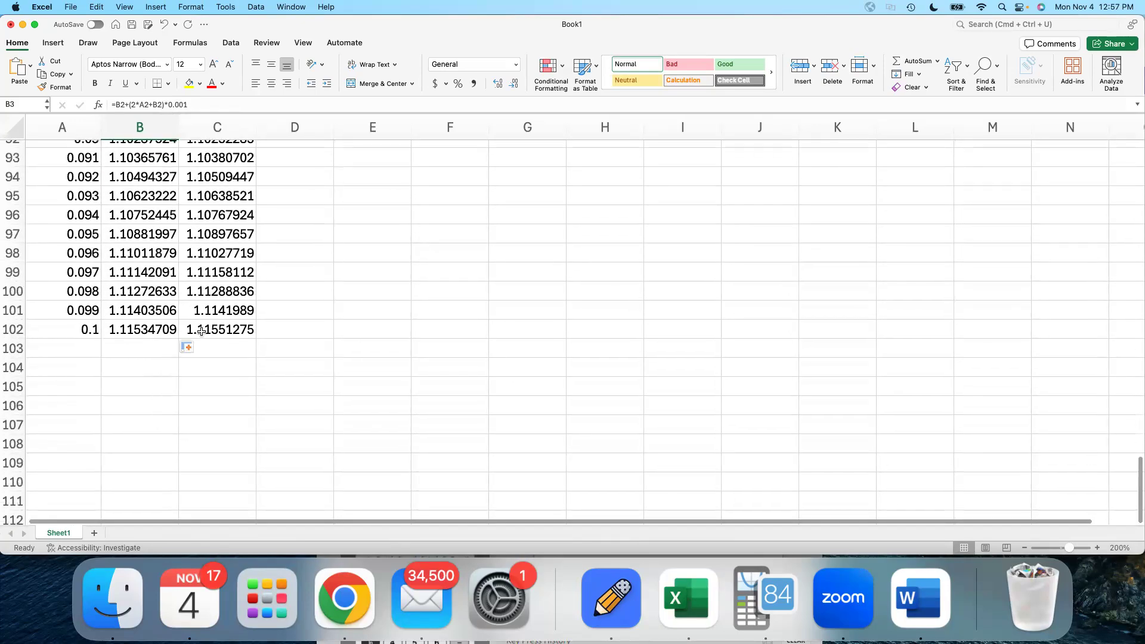
{"action": "left_click", "coordinate": [142, 327]}
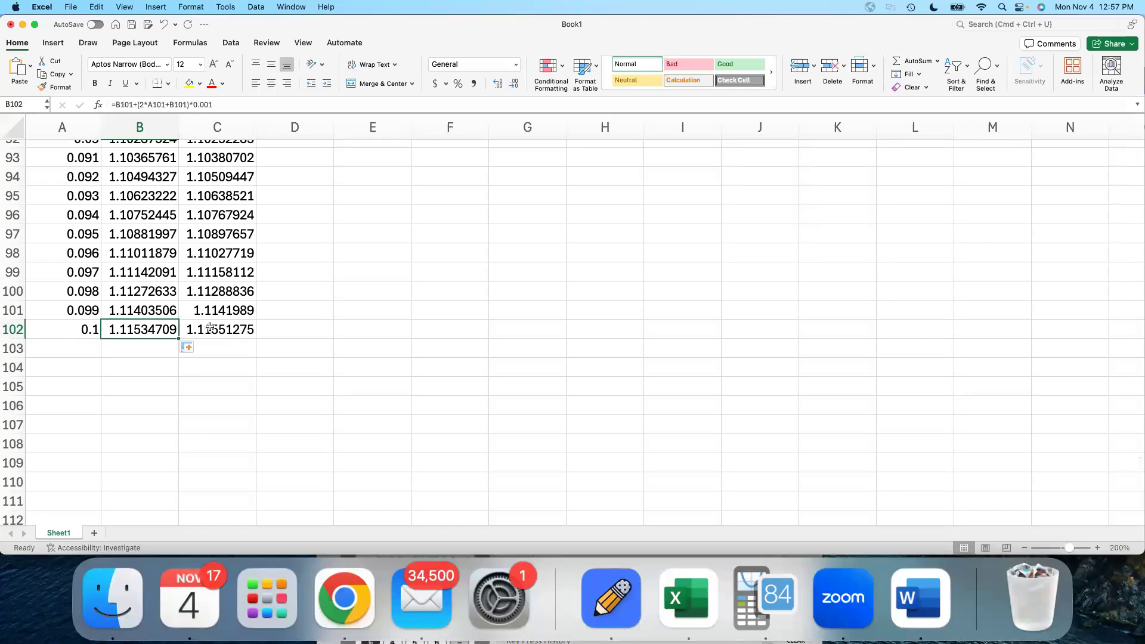
{"action": "scroll", "coordinate": [247, 336], "scroll_direction": "up", "scroll_amount": 10}
{"action": "scroll", "coordinate": [247, 336], "scroll_direction": "up", "scroll_amount": 20}
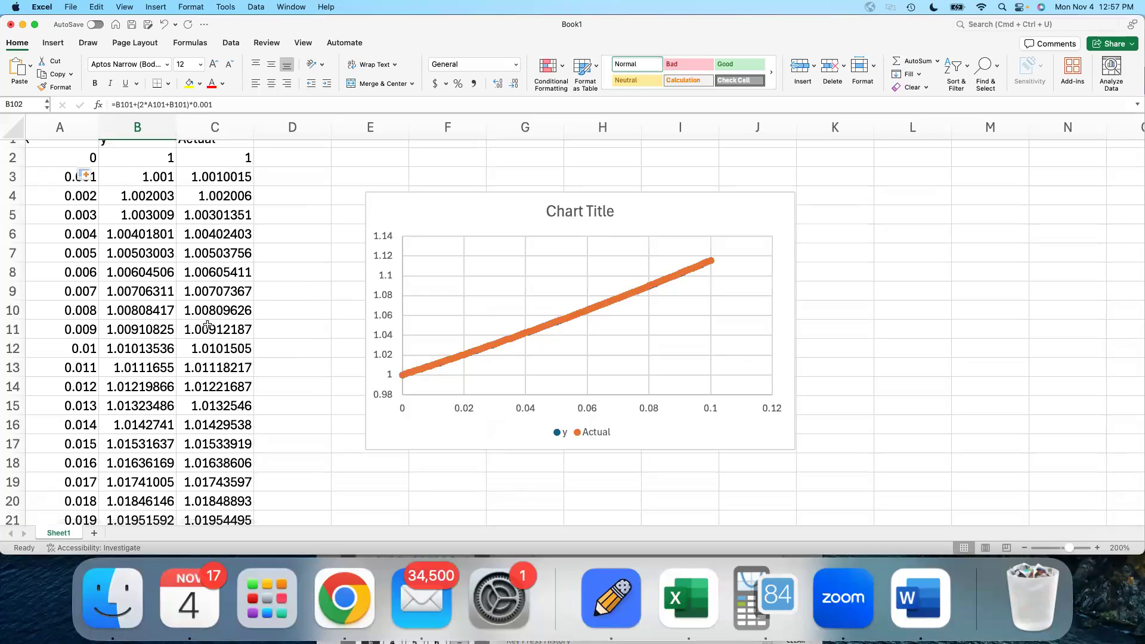
Step: Extend the x, y and Actual formulas from A102:C102 down to row 302, reaching x = 0.3
{"action": "scroll", "coordinate": [207, 324], "scroll_direction": "down", "scroll_amount": 4}
{"action": "scroll", "coordinate": [208, 323], "scroll_direction": "down", "scroll_amount": 20}
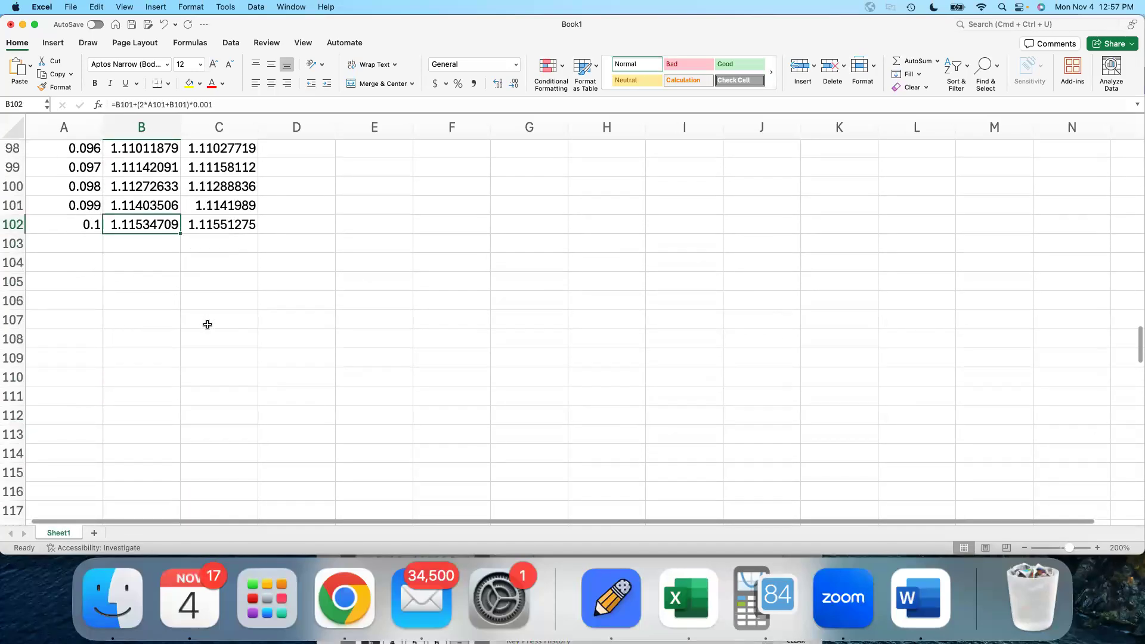
{"action": "scroll", "coordinate": [66, 281], "scroll_direction": "up", "scroll_amount": 3}
{"action": "left_click", "coordinate": [66, 265]}
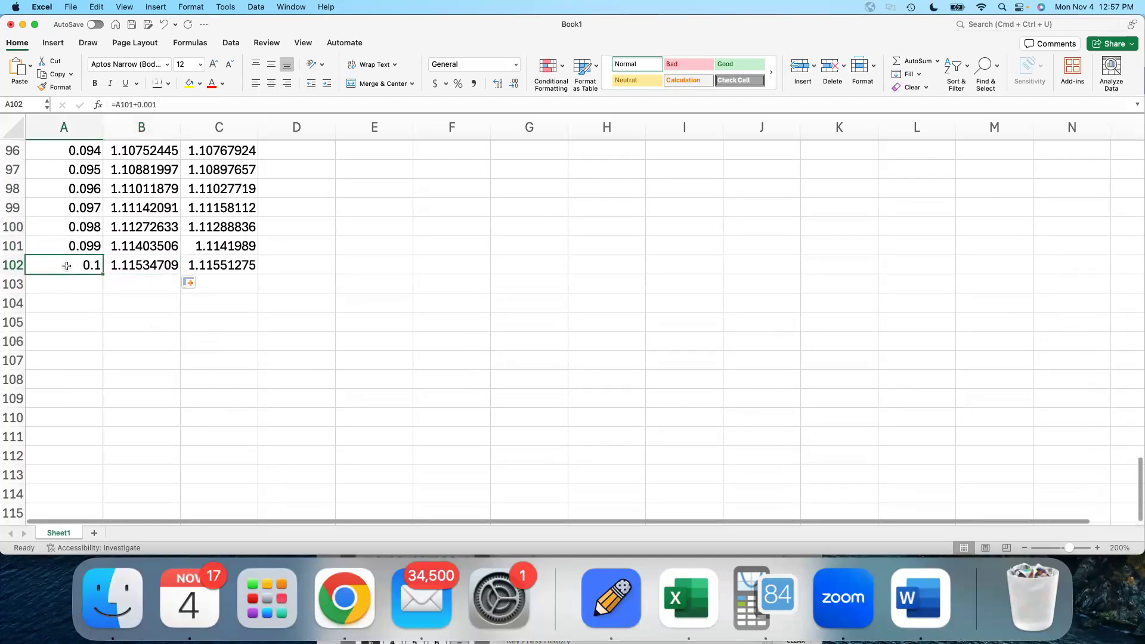
{"action": "left_click", "coordinate": [237, 260], "text": "shift"}
{"action": "left_click_drag", "start_coordinate": [256, 273], "coordinate": [226, 506]}
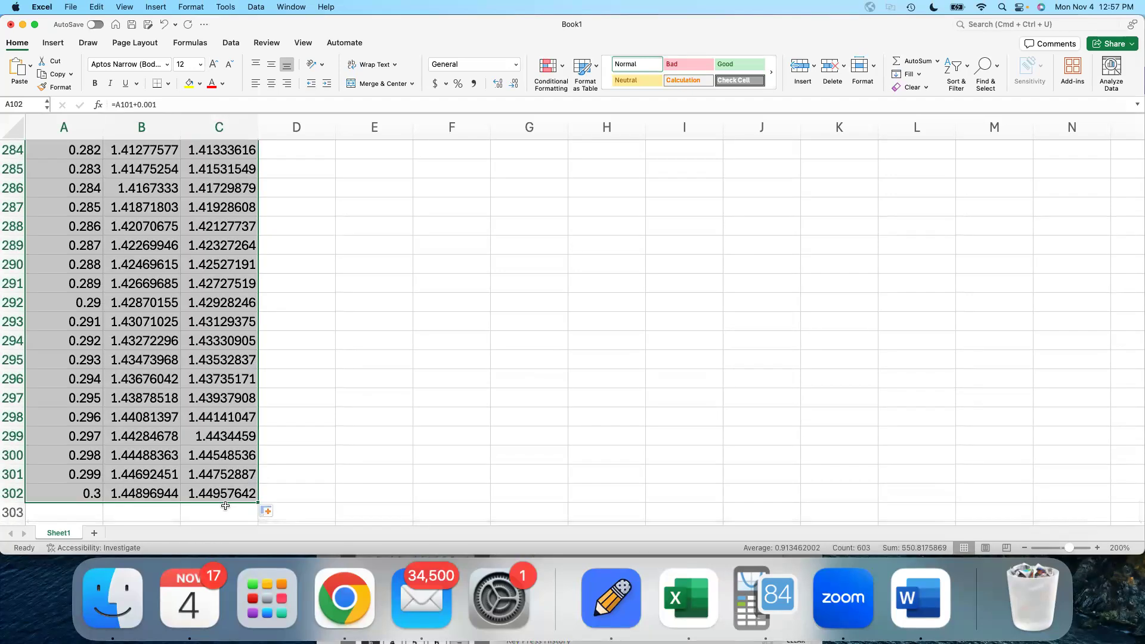
Step: Insert a second scatter chart of y and Actual against x from the extended columns A to C
{"action": "scroll", "coordinate": [216, 498], "scroll_direction": "up", "scroll_amount": 15}
{"action": "scroll", "coordinate": [216, 498], "scroll_direction": "up", "scroll_amount": 20}
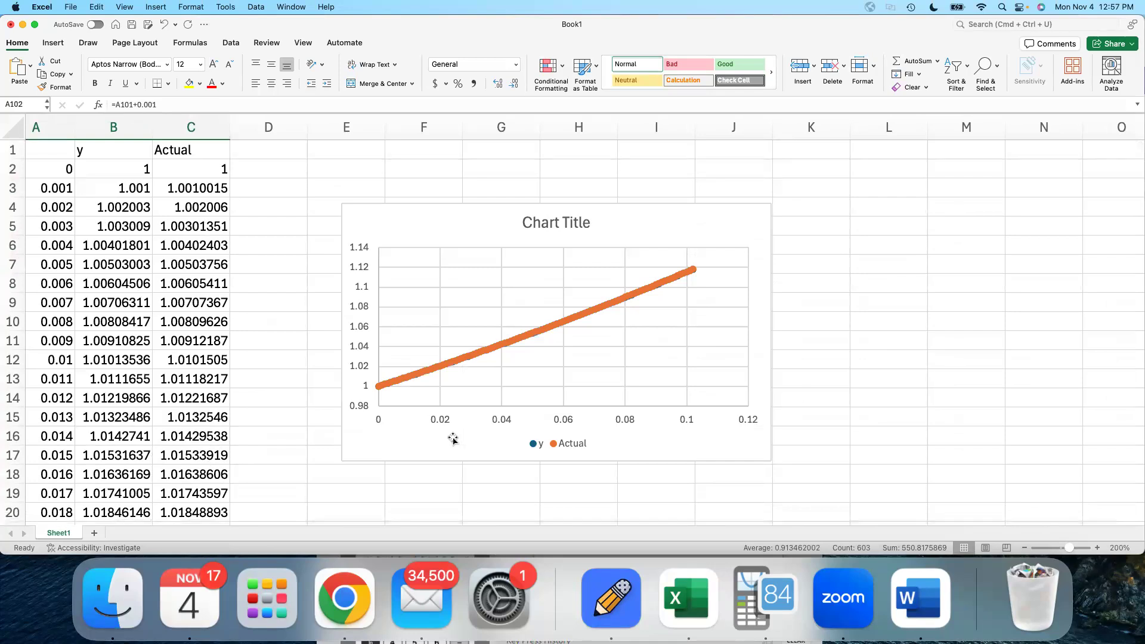
{"action": "left_click", "coordinate": [257, 286]}
{"action": "left_click", "coordinate": [323, 187]}
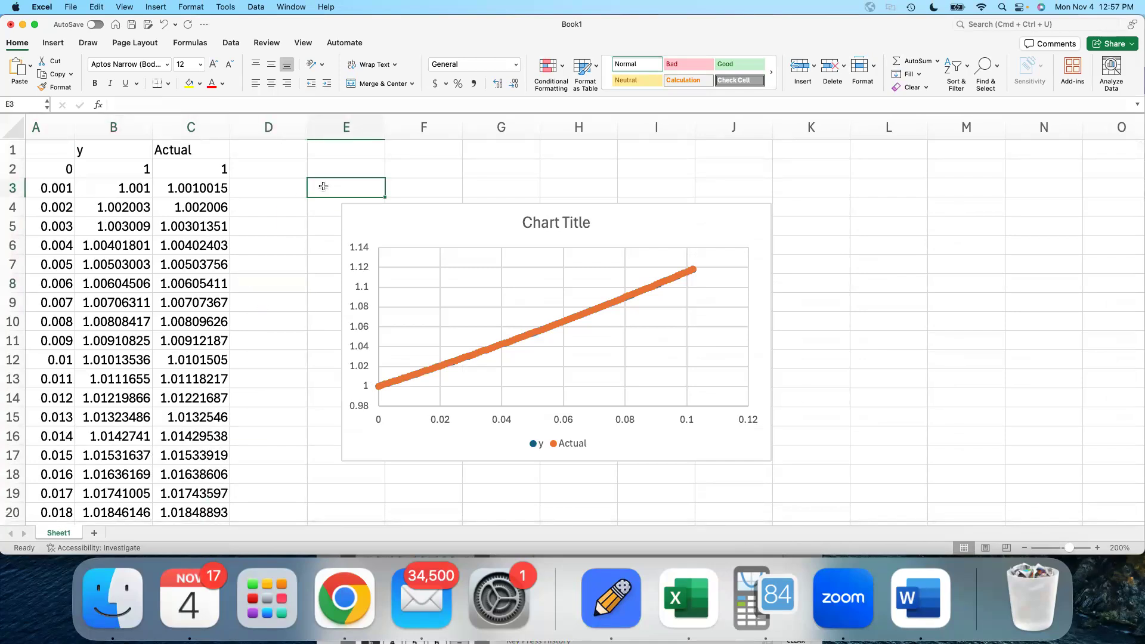
{"action": "left_click", "coordinate": [46, 123]}
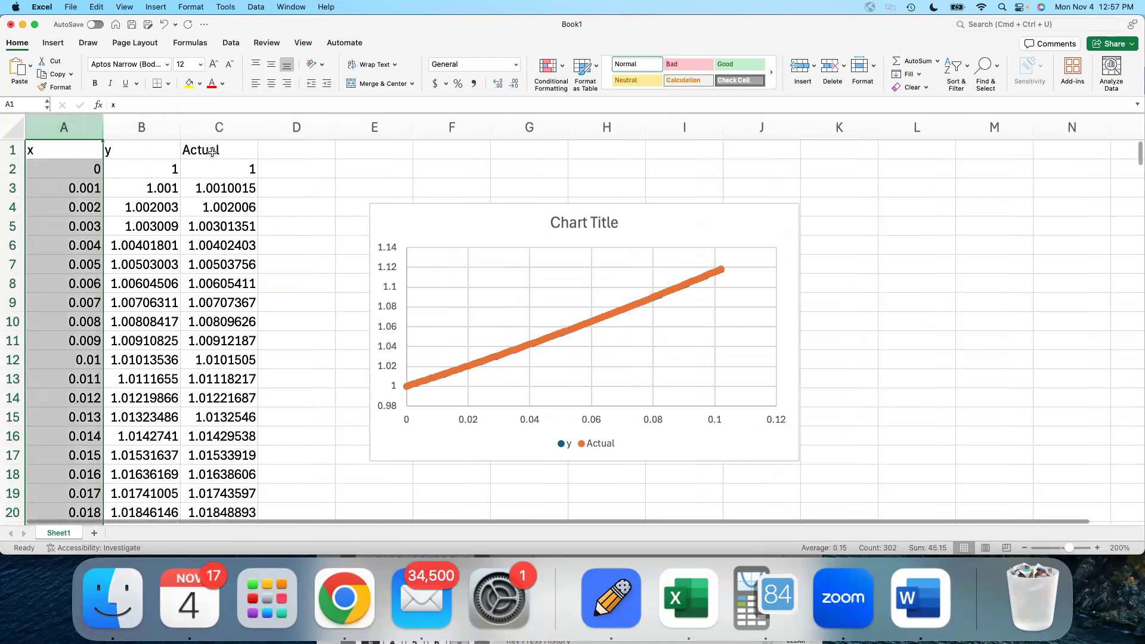
{"action": "left_click", "coordinate": [220, 121], "text": "shift"}
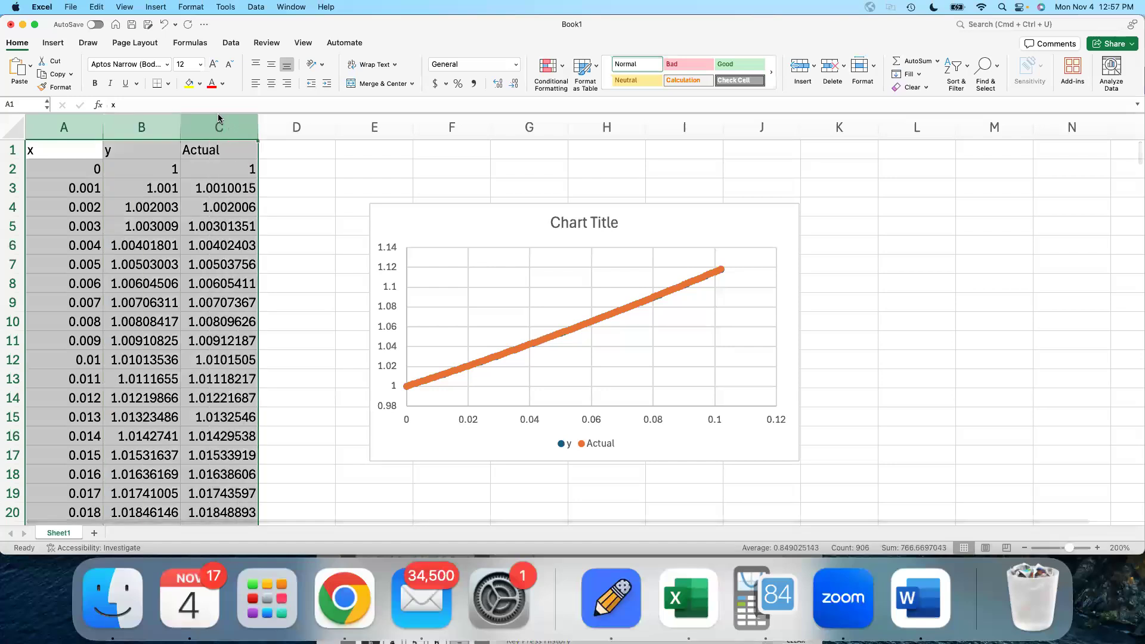
{"action": "left_click", "coordinate": [53, 42]}
{"action": "left_click", "coordinate": [446, 84]}
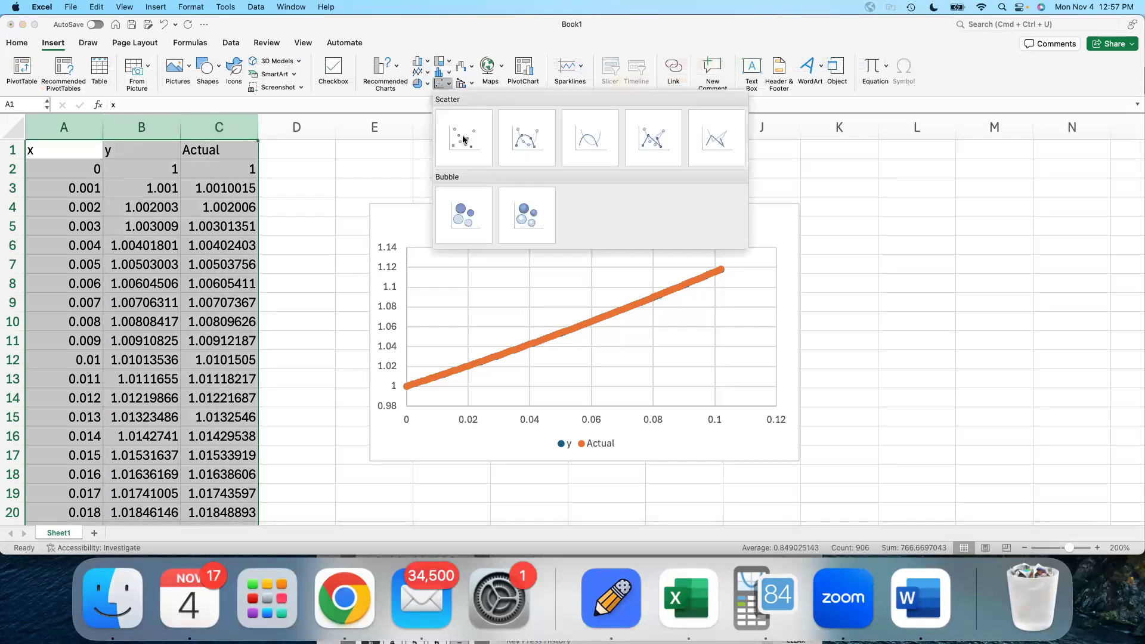
{"action": "left_click", "coordinate": [464, 139]}
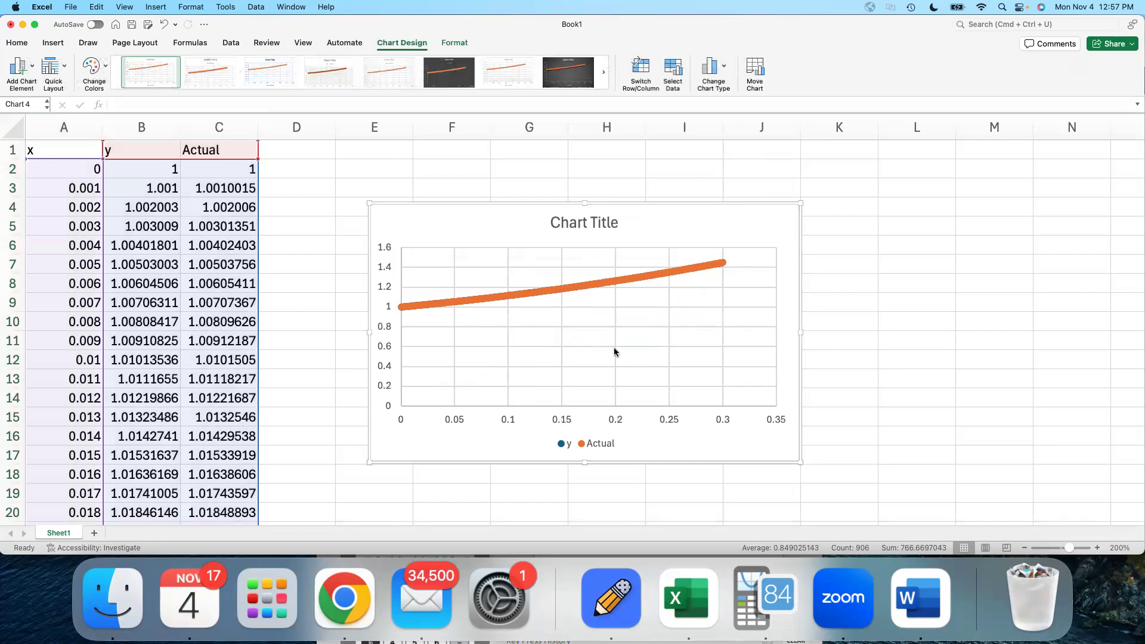
Step: Place the two charts side by side, the older one over columns E to I and the new one from column J
{"action": "left_click_drag", "start_coordinate": [643, 236], "coordinate": [1001, 215]}
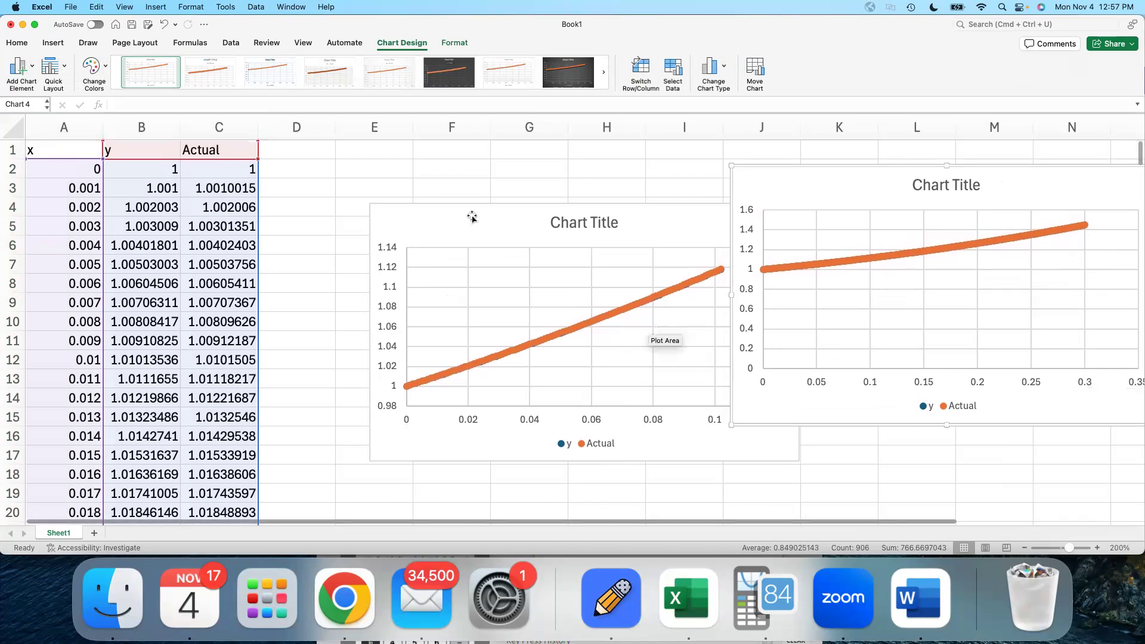
{"action": "left_click_drag", "start_coordinate": [463, 222], "coordinate": [406, 186]}
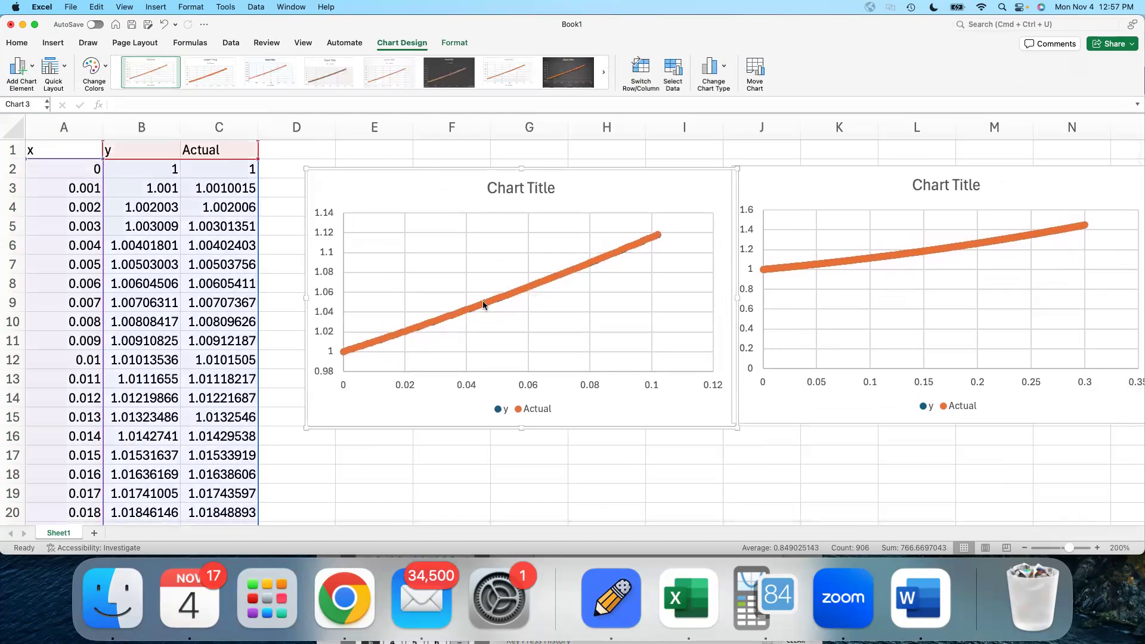
{"action": "left_click", "coordinate": [464, 485]}
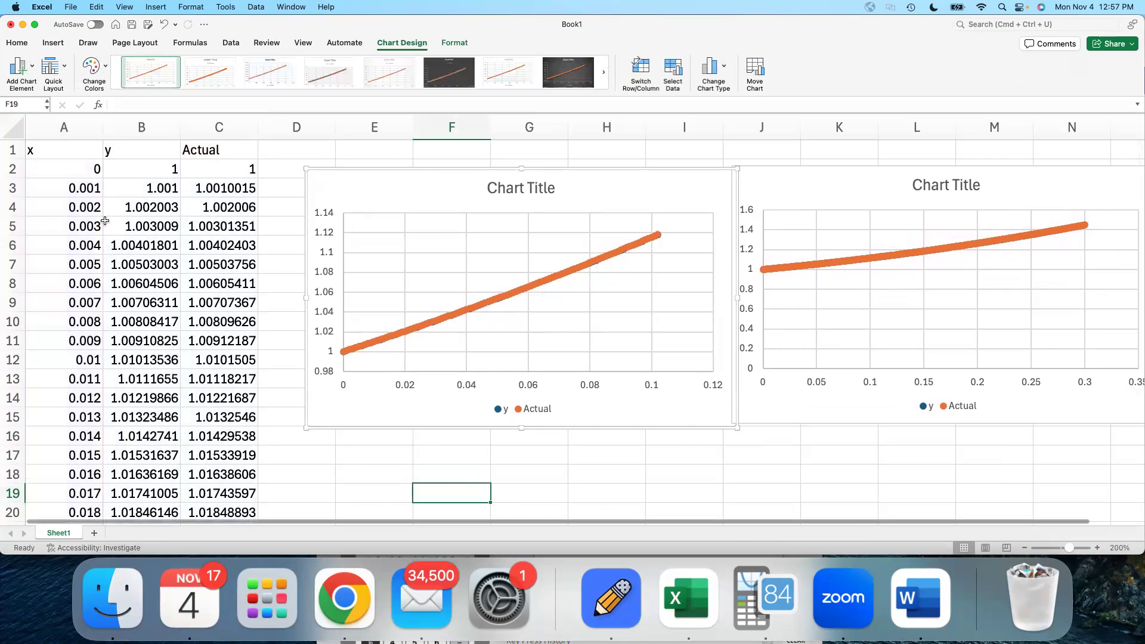
Step: Insert a scatter chart of only the Actual values against x from columns A and C, placing it in front of the other two charts
{"action": "left_click", "coordinate": [50, 125]}
{"action": "left_click", "coordinate": [222, 123], "text": "super"}
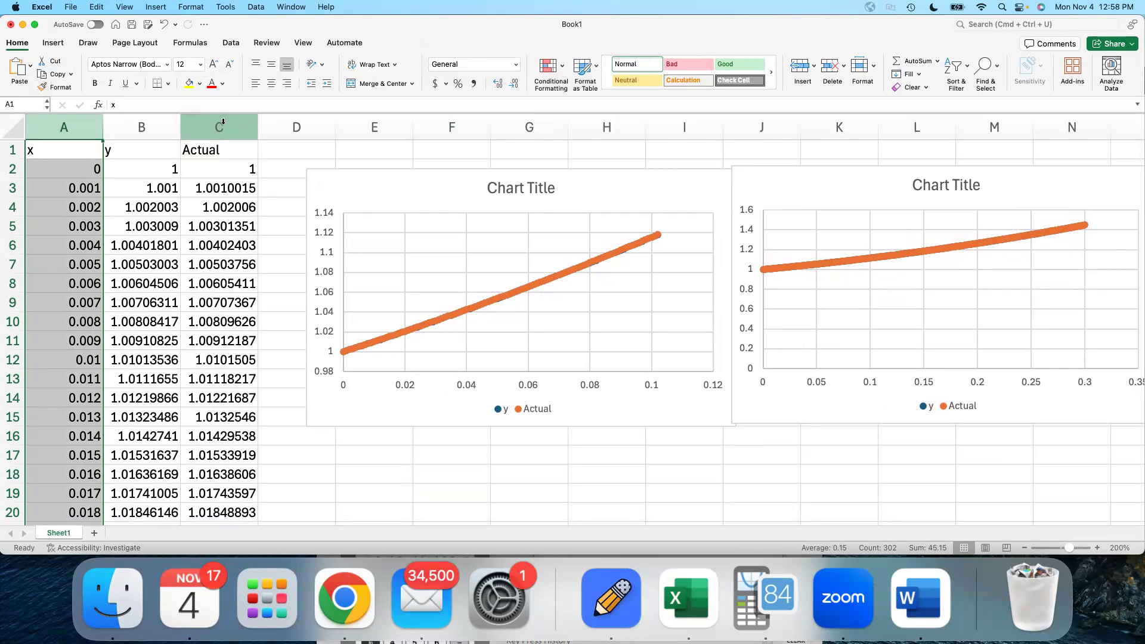
{"action": "right_click", "coordinate": [223, 123]}
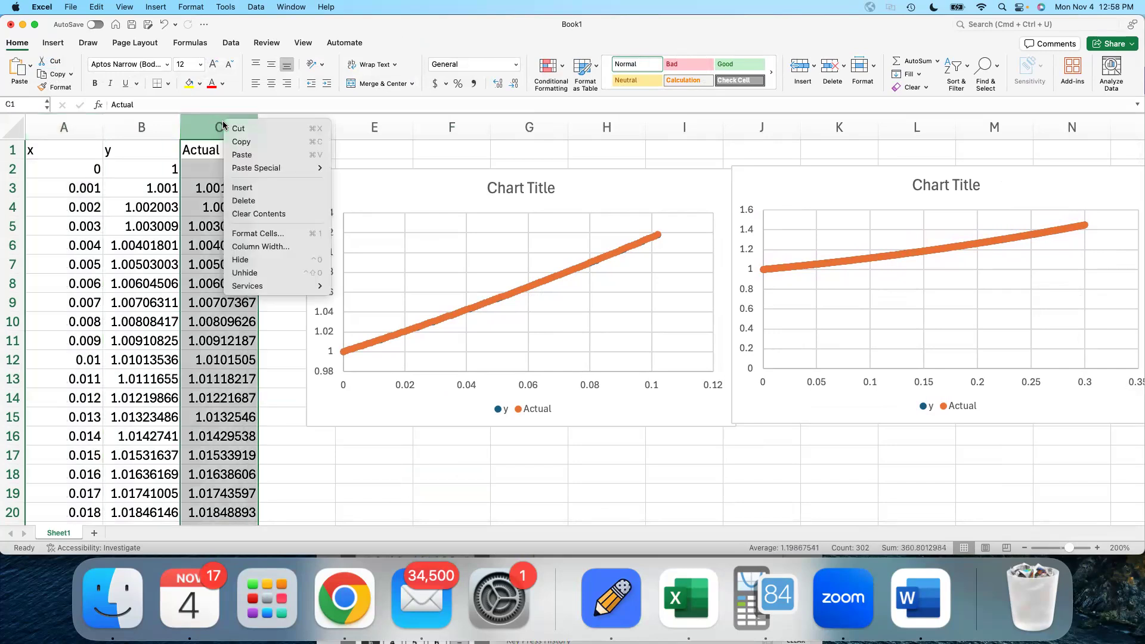
{"action": "left_click", "coordinate": [84, 122]}
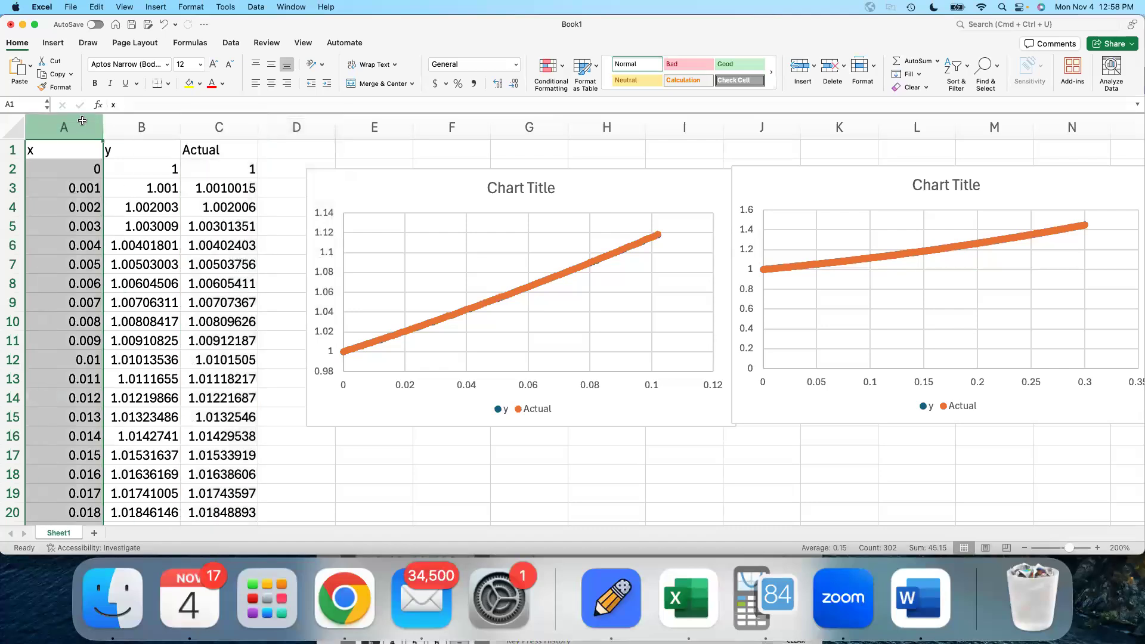
{"action": "left_click", "coordinate": [219, 133], "text": "super"}
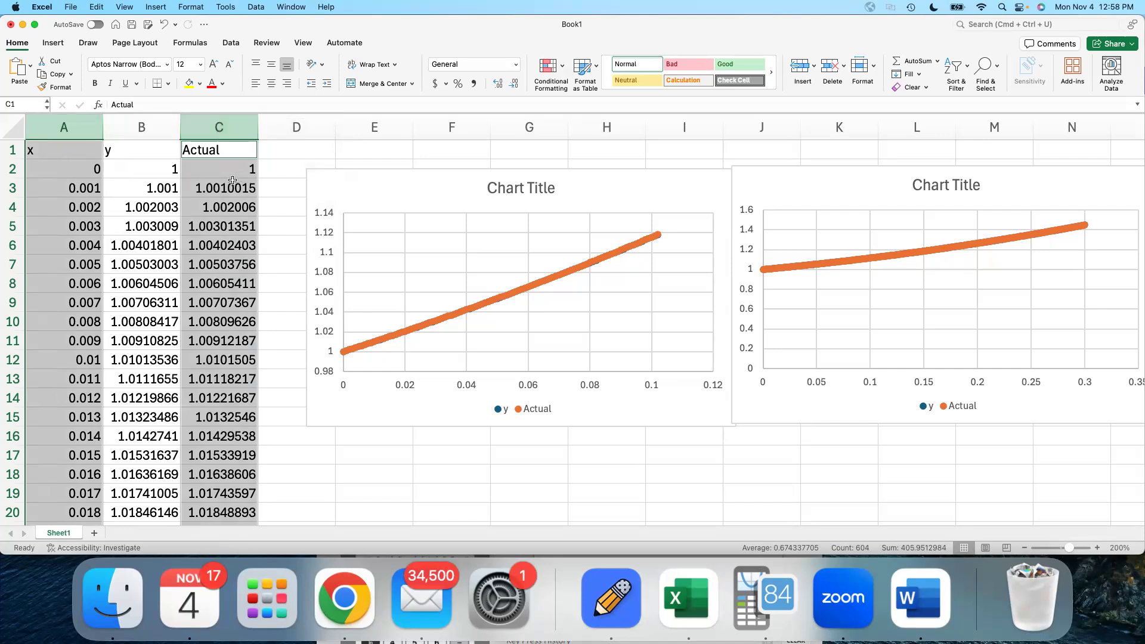
{"action": "left_click", "coordinate": [51, 44]}
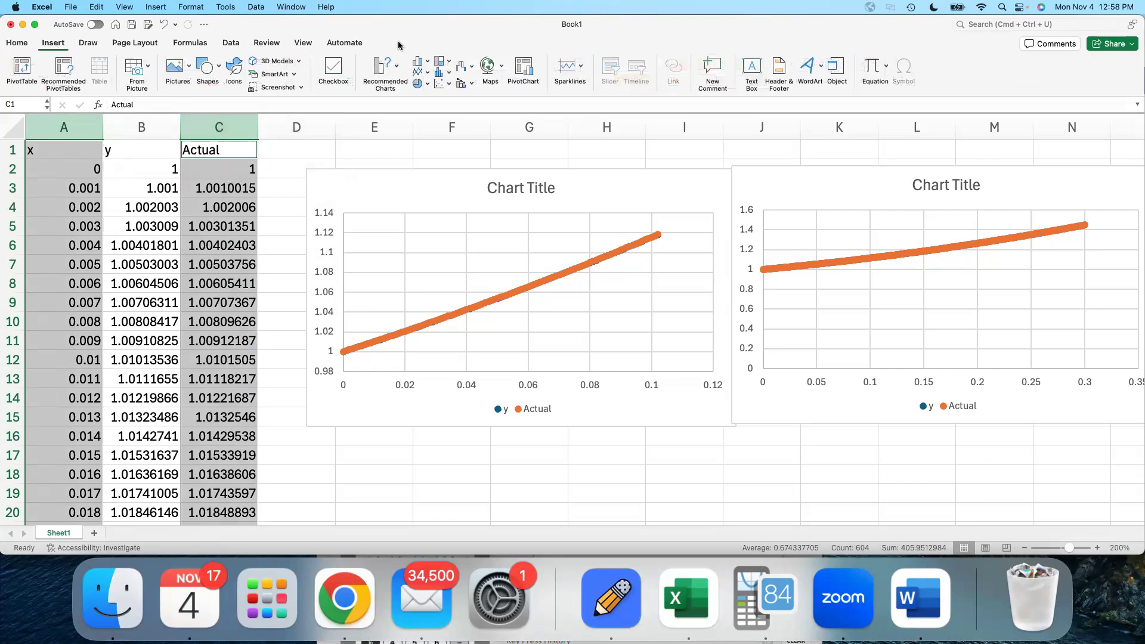
{"action": "left_click", "coordinate": [442, 88]}
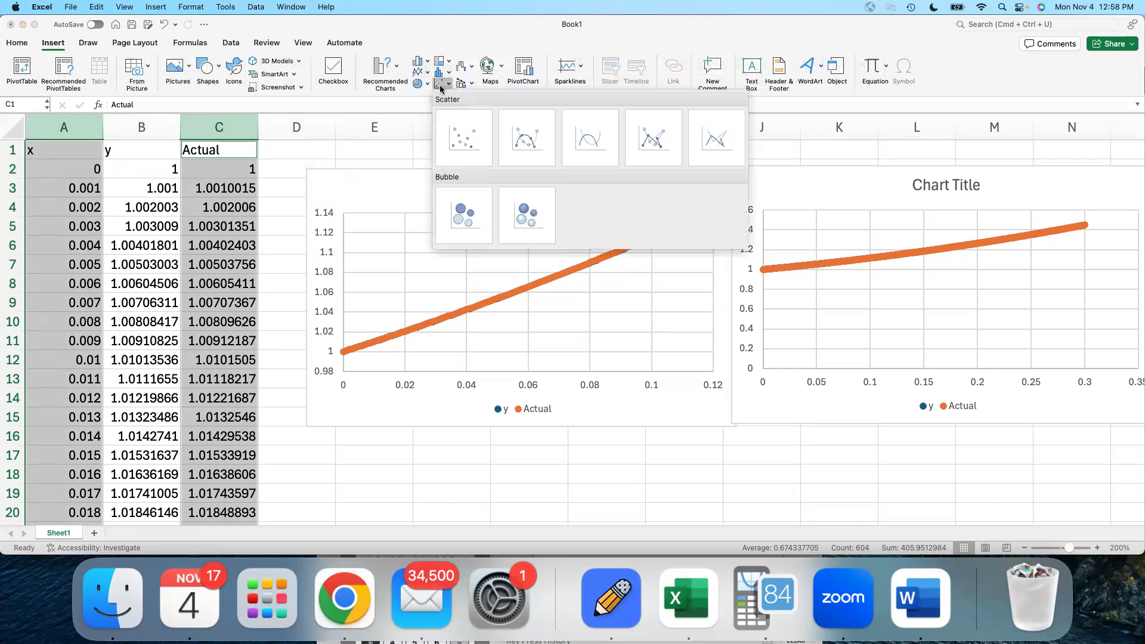
{"action": "left_click", "coordinate": [461, 130]}
{"action": "left_click_drag", "start_coordinate": [640, 228], "coordinate": [710, 355]}
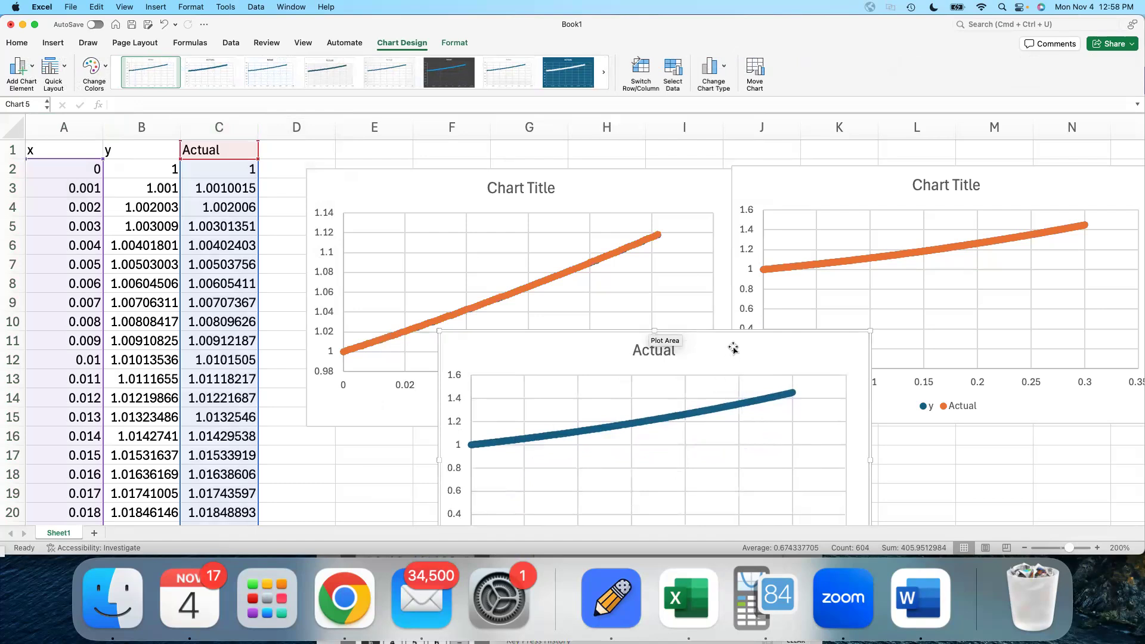
{"action": "left_click_drag", "start_coordinate": [733, 346], "coordinate": [725, 265]}
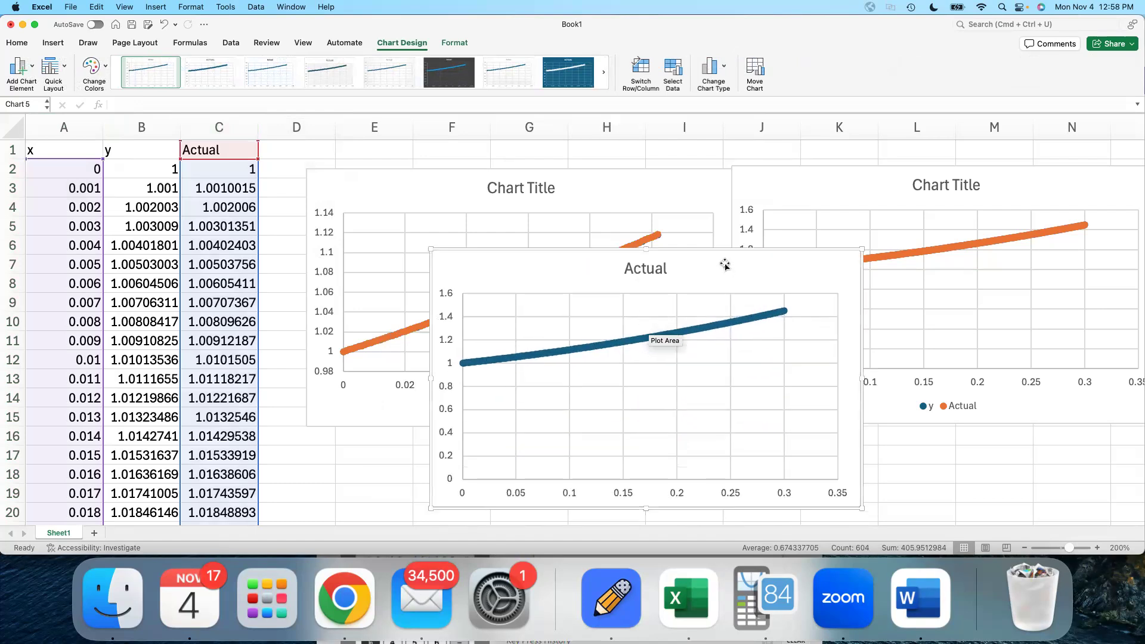